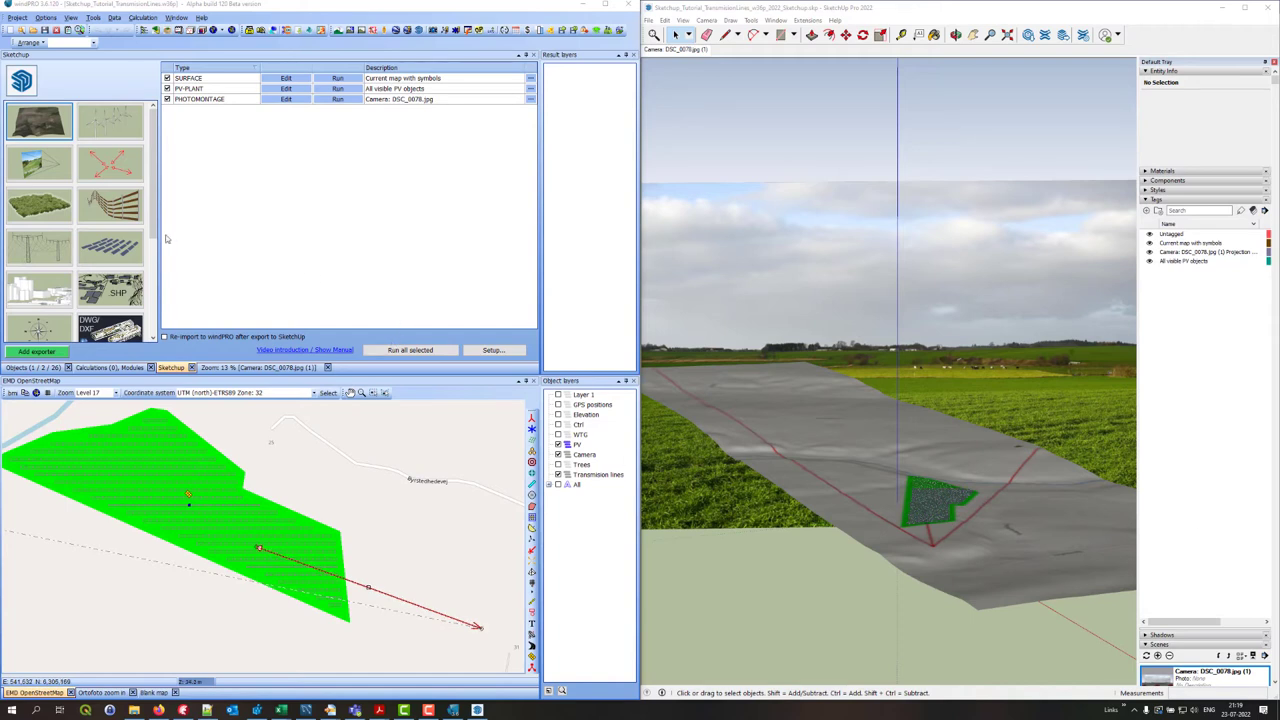
{"action": "left_click", "coordinate": [56, 252]}
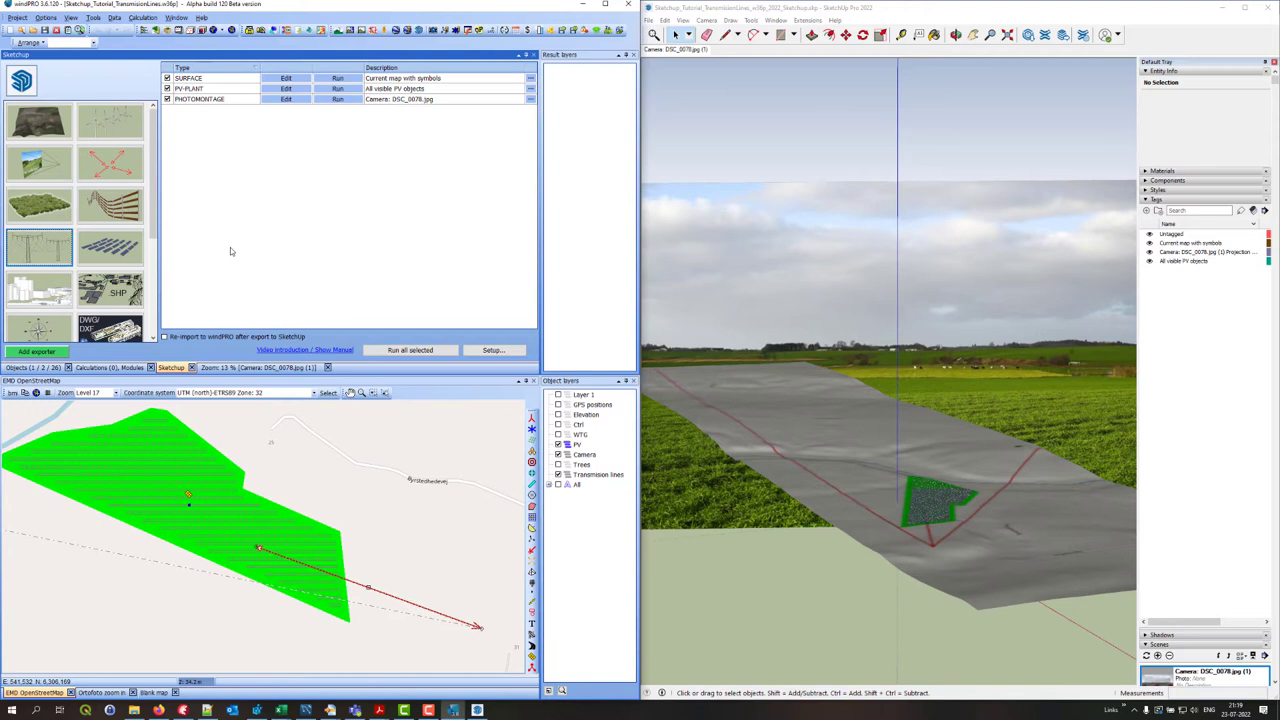
{"action": "left_click_drag", "start_coordinate": [302, 486], "coordinate": [334, 489]}
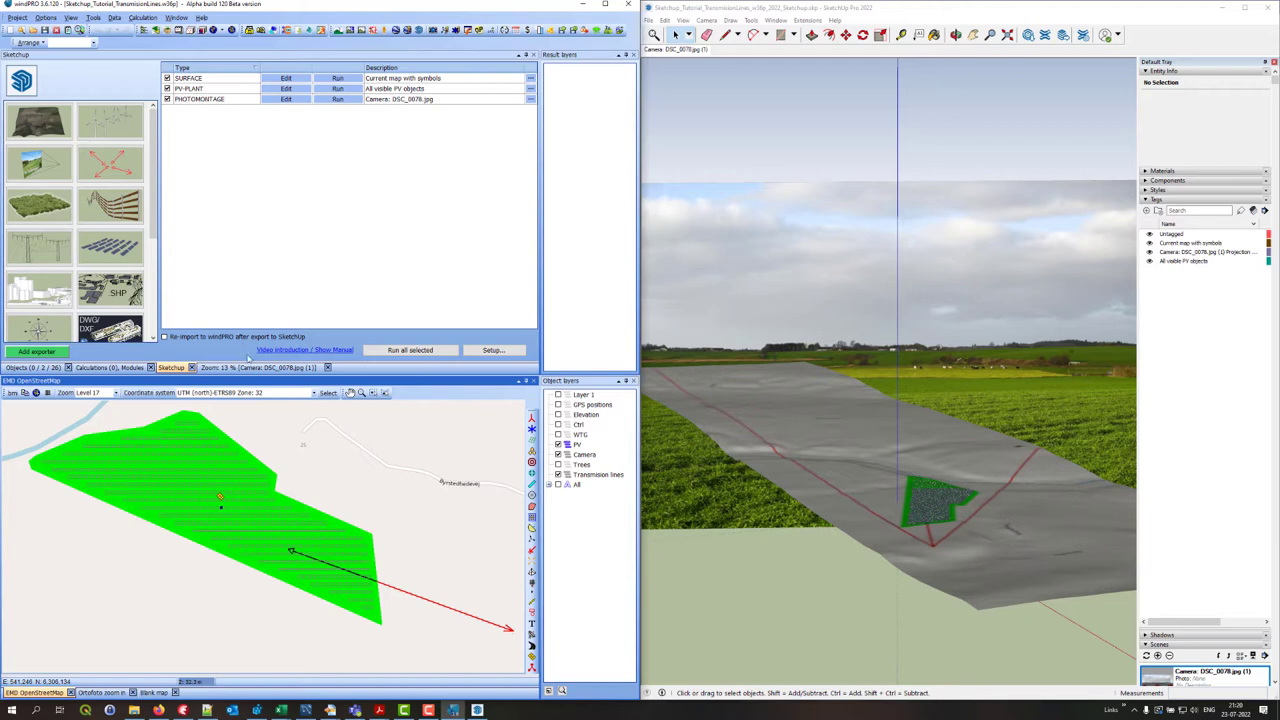
{"action": "left_click_drag", "start_coordinate": [328, 458], "coordinate": [345, 464]}
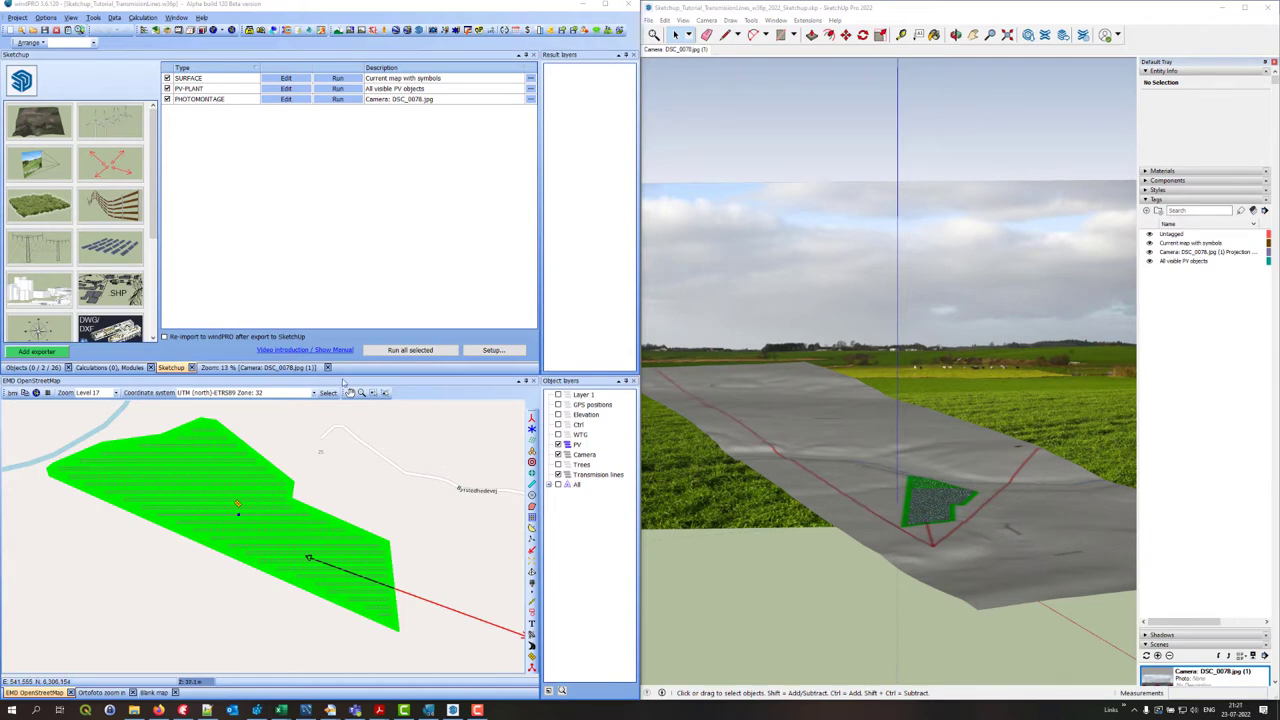
- Examine the rendered solar panels across the full width of the camera DSC_0078.jpg photomontage
{"action": "left_click", "coordinate": [270, 368]}
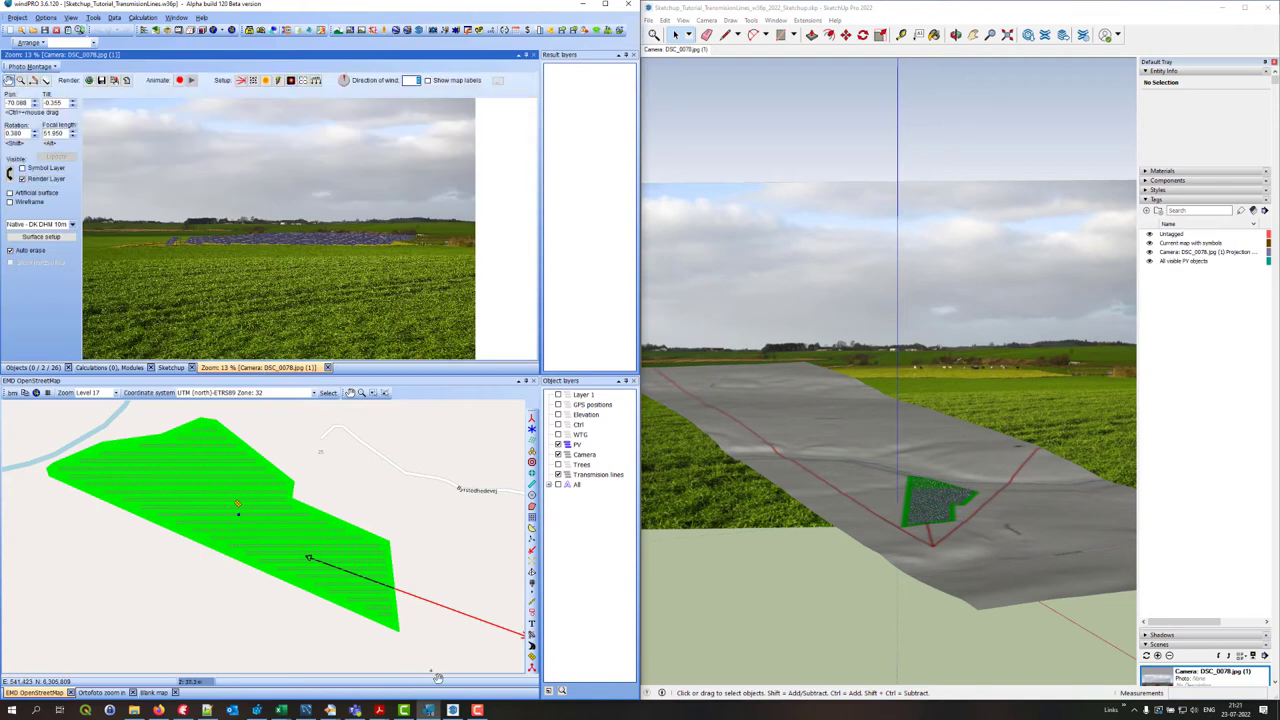
{"action": "left_click_drag", "start_coordinate": [491, 596], "coordinate": [481, 598]}
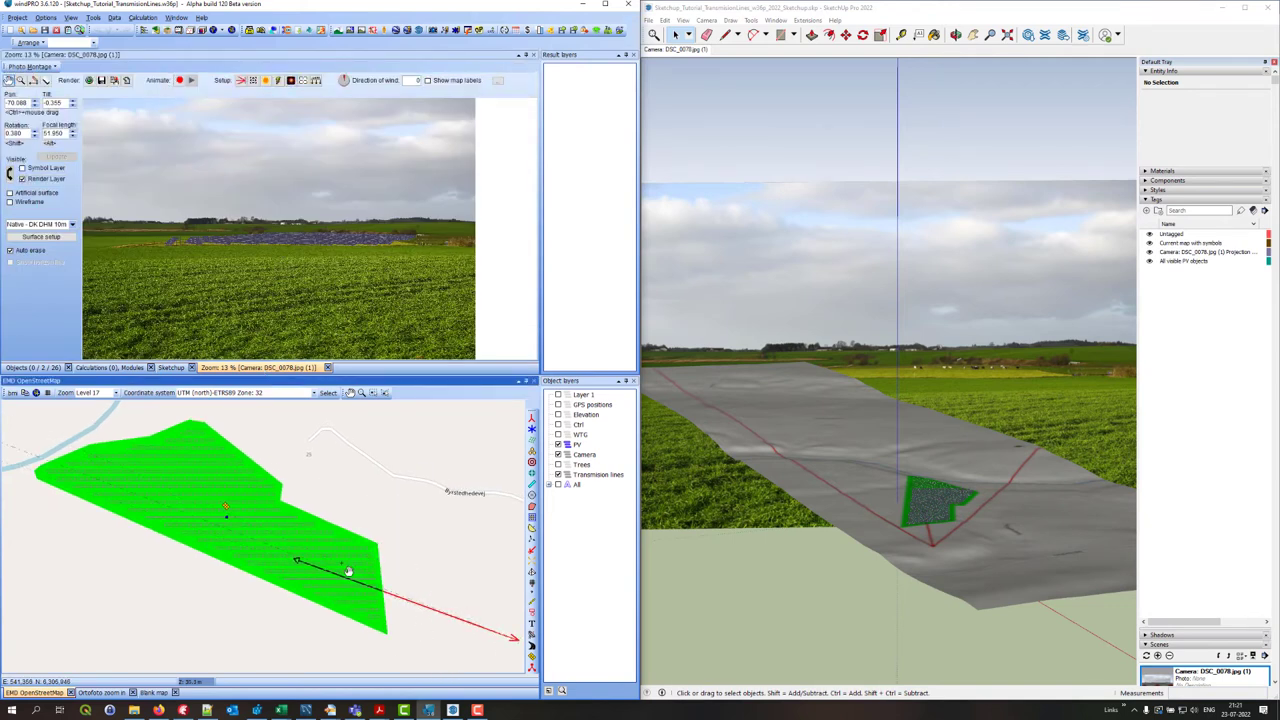
{"action": "scroll", "coordinate": [245, 259], "scroll_direction": "up", "scroll_amount": 4}
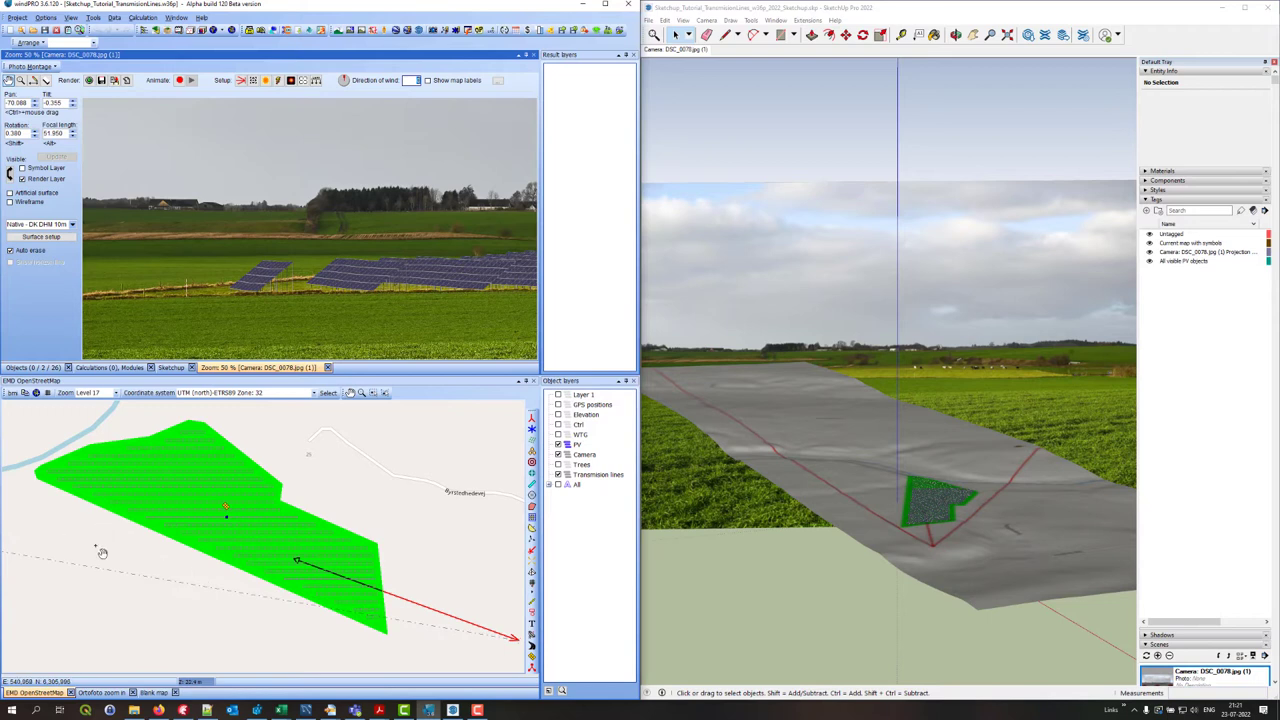
{"action": "scroll", "coordinate": [306, 262], "scroll_direction": "down", "scroll_amount": 2}
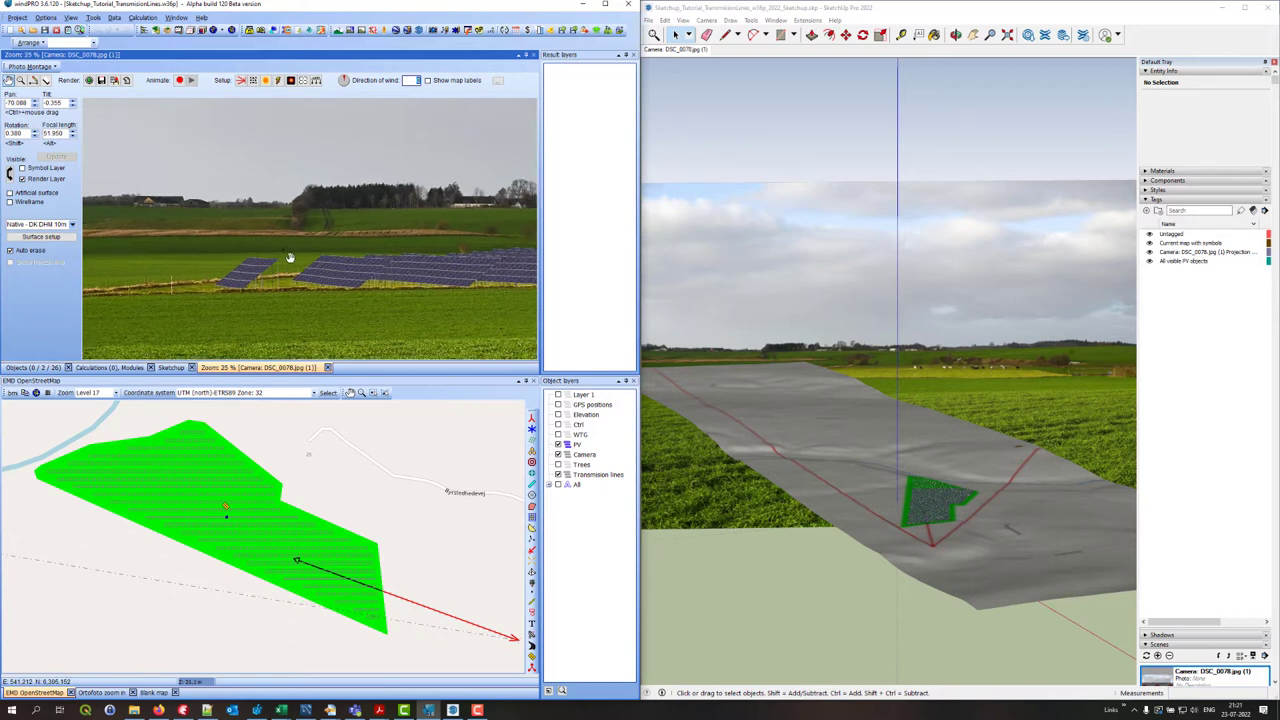
{"action": "left_click_drag", "start_coordinate": [420, 296], "coordinate": [246, 289]}
{"action": "left_click_drag", "start_coordinate": [486, 291], "coordinate": [286, 294]}
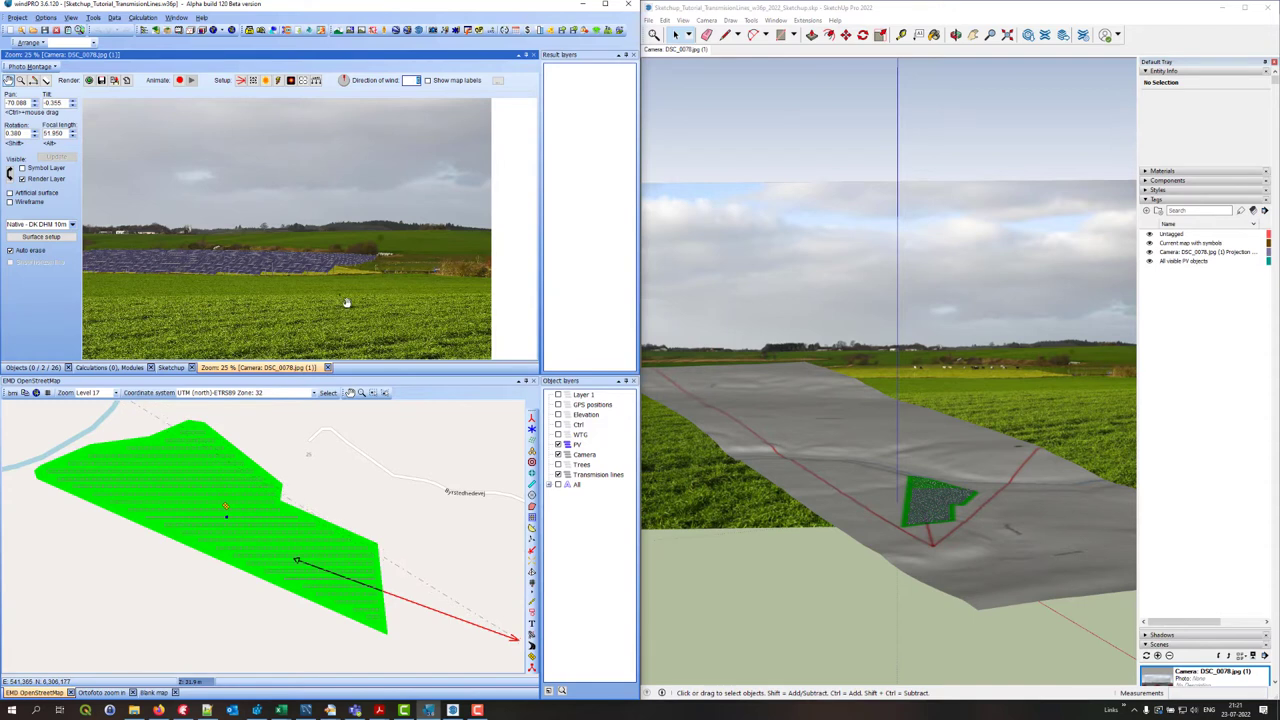
{"action": "left_click_drag", "start_coordinate": [347, 303], "coordinate": [396, 309]}
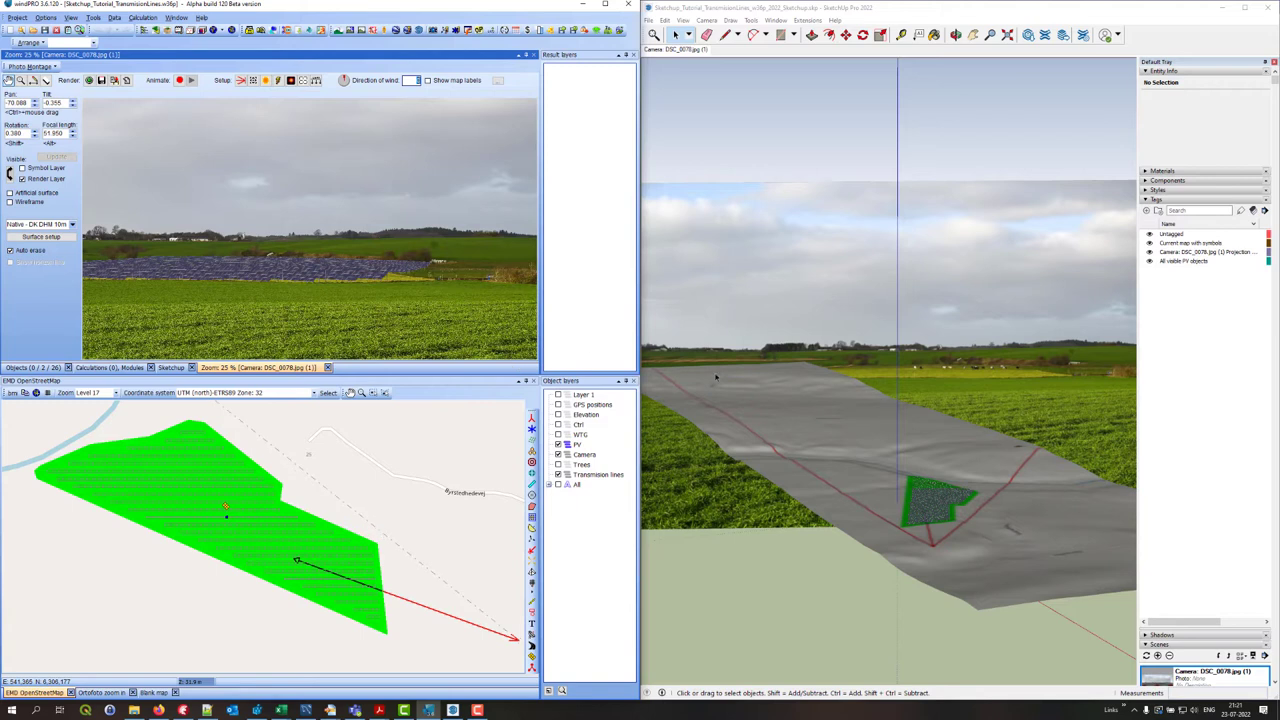
- Compare the PV plant in SketchUp's camera scene, with the Current map with symbols tag hidden, against the windPRO photomontage
{"action": "left_click", "coordinate": [172, 368]}
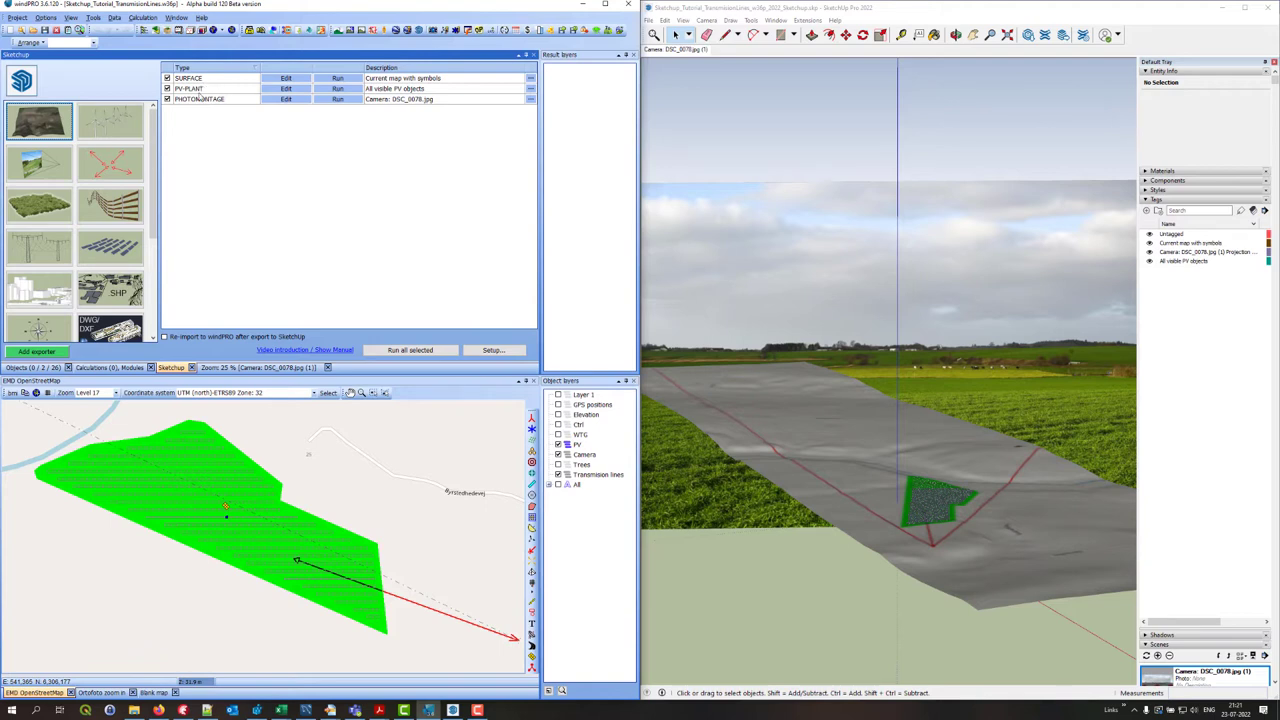
{"action": "left_click", "coordinate": [828, 440]}
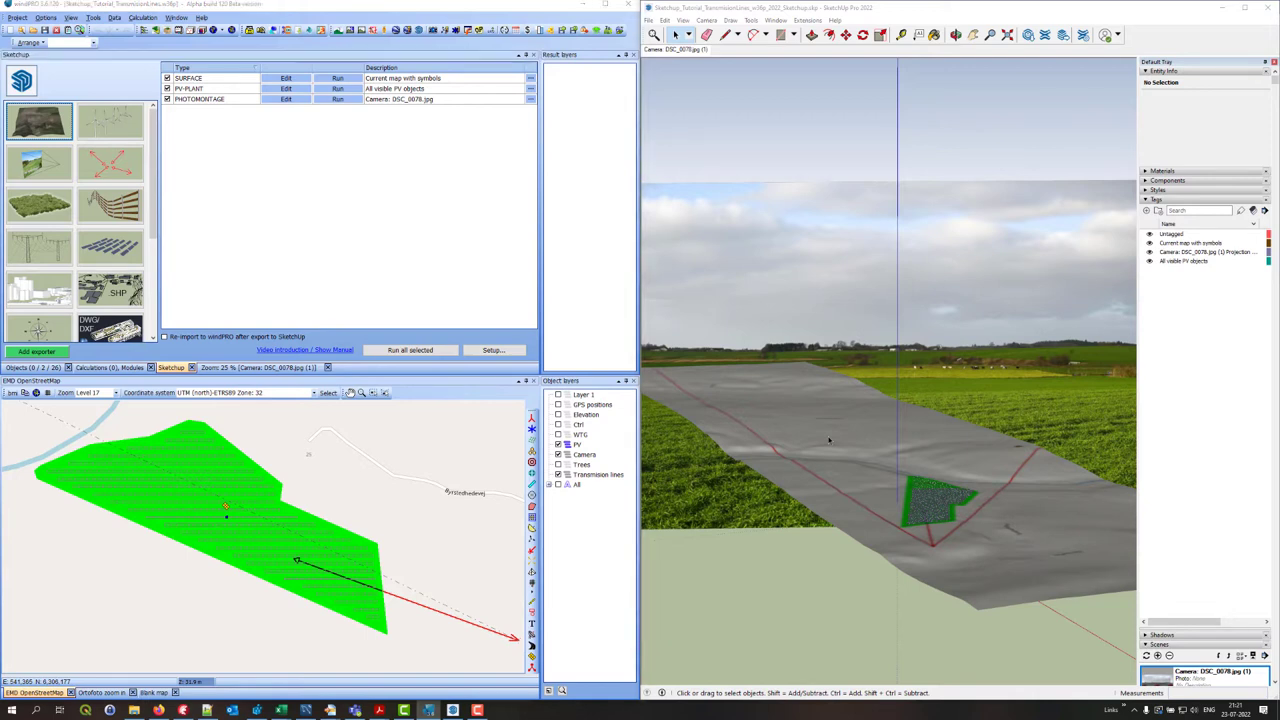
{"action": "left_click", "coordinate": [1051, 158]}
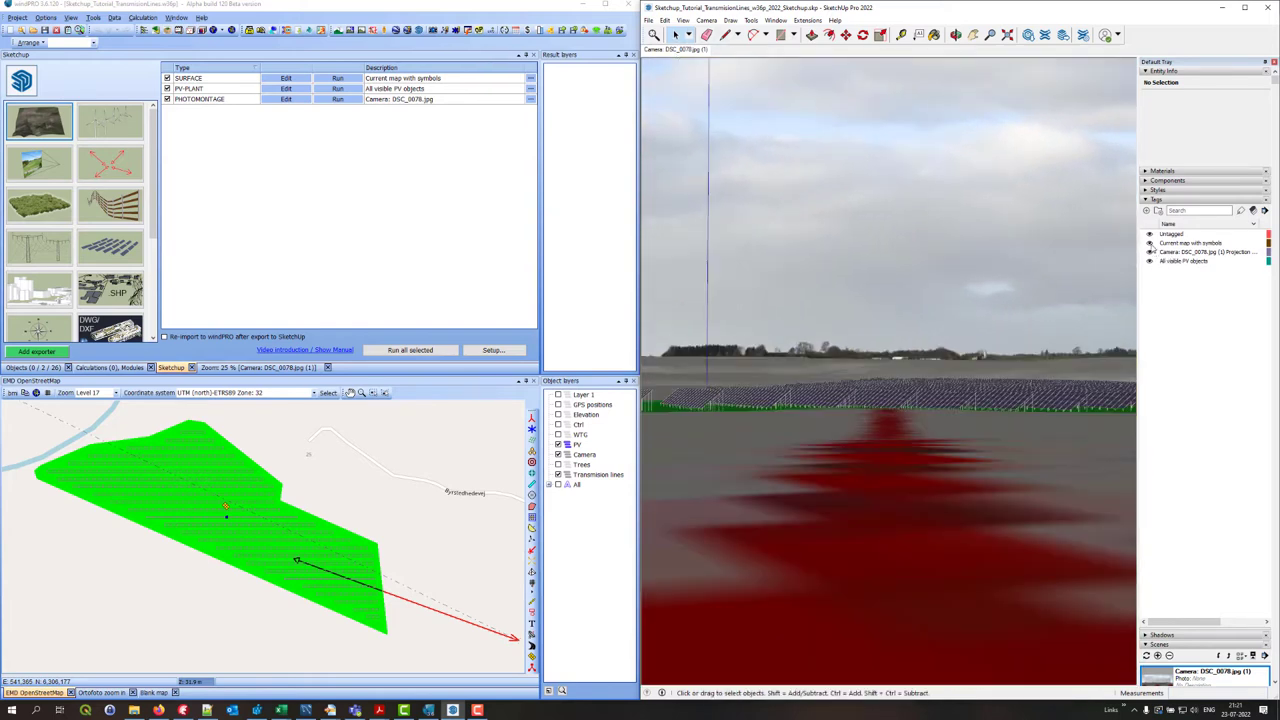
{"action": "left_click", "coordinate": [1151, 245]}
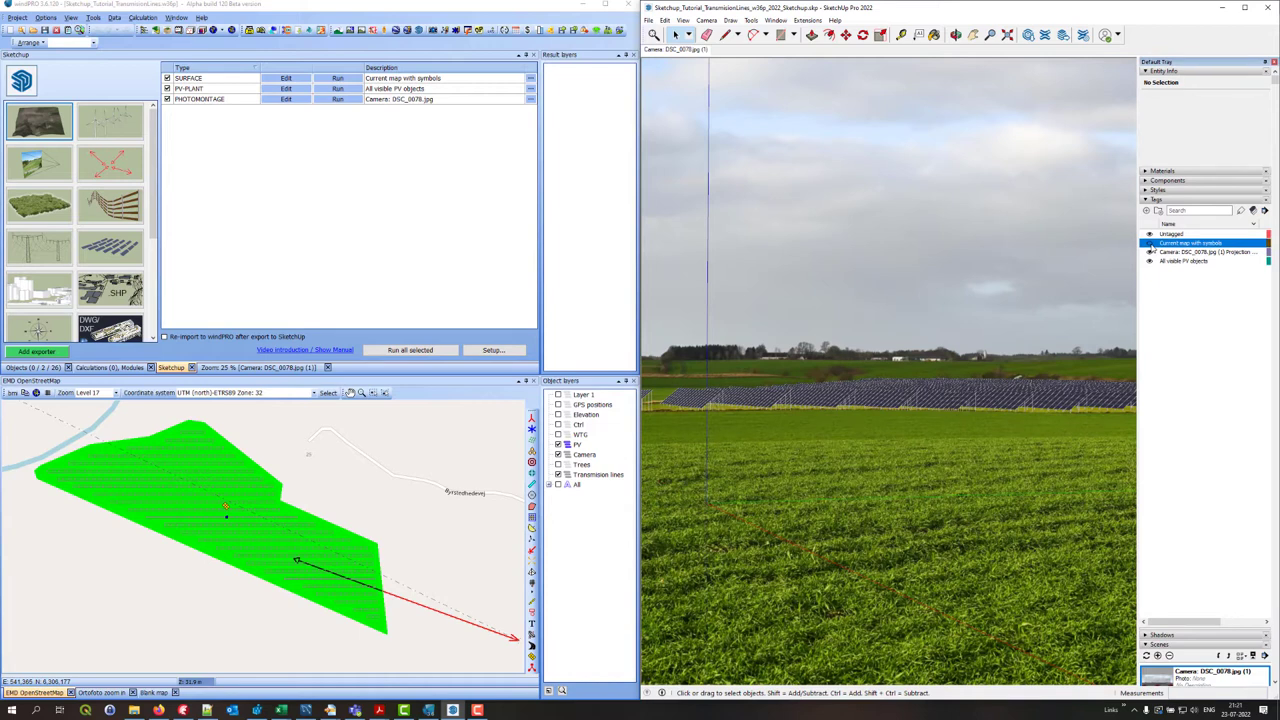
{"action": "left_click", "coordinate": [250, 368]}
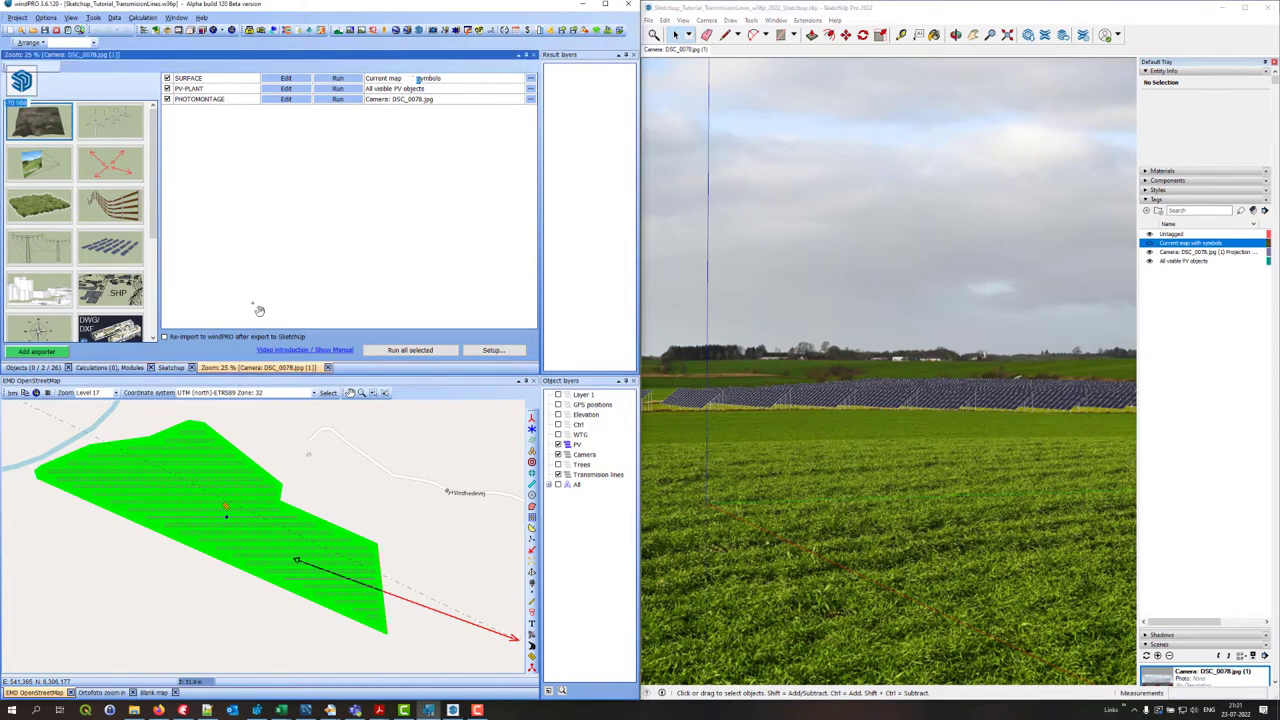
{"action": "mouse_move", "coordinate": [257, 278]}
{"action": "left_mouse_down", "text": "ctrl"}
{"action": "mouse_move", "coordinate": [205, 275]}
{"action": "mouse_move", "coordinate": [419, 268]}
{"action": "mouse_move", "coordinate": [236, 267]}
{"action": "left_mouse_up", "text": "ctrl"}
{"action": "scroll", "coordinate": [236, 267], "scroll_direction": "up", "scroll_amount": 1}
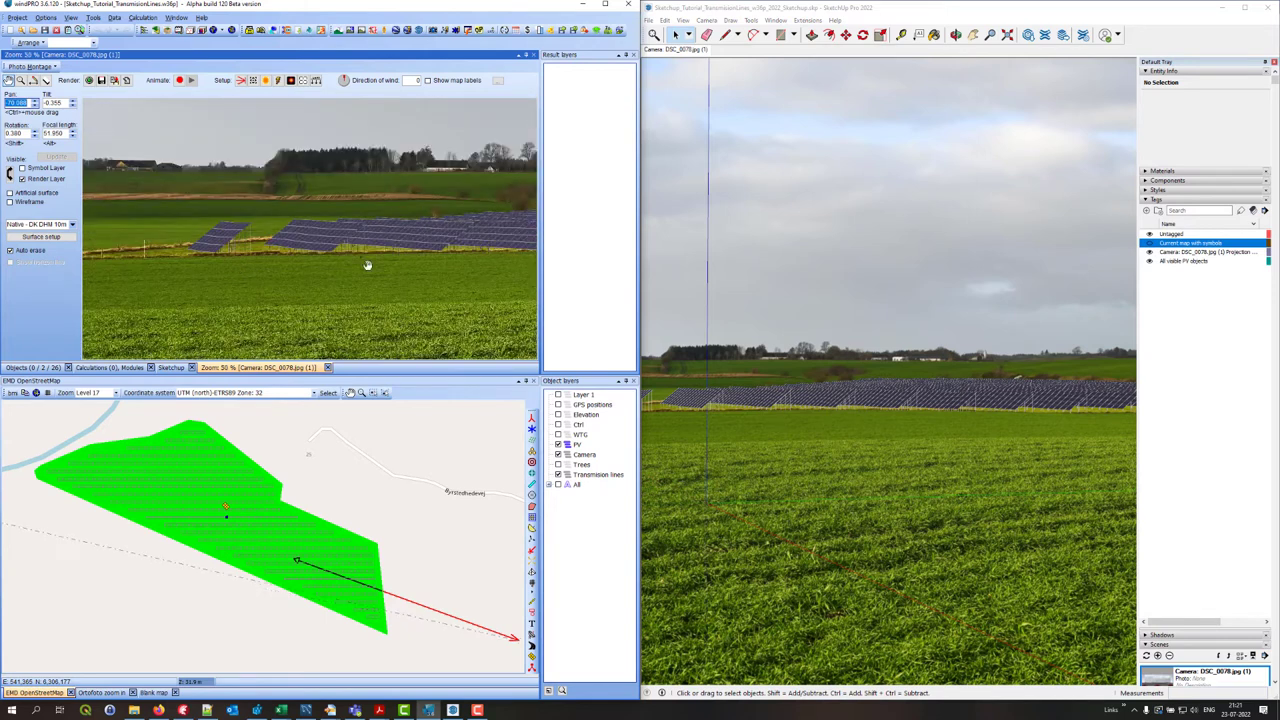
{"action": "mouse_move", "coordinate": [930, 330]}
{"action": "middle_mouse_down"}
{"action": "mouse_move", "coordinate": [909, 314]}
{"action": "mouse_move", "coordinate": [934, 257]}
{"action": "mouse_move", "coordinate": [904, 378]}
{"action": "middle_mouse_up"}
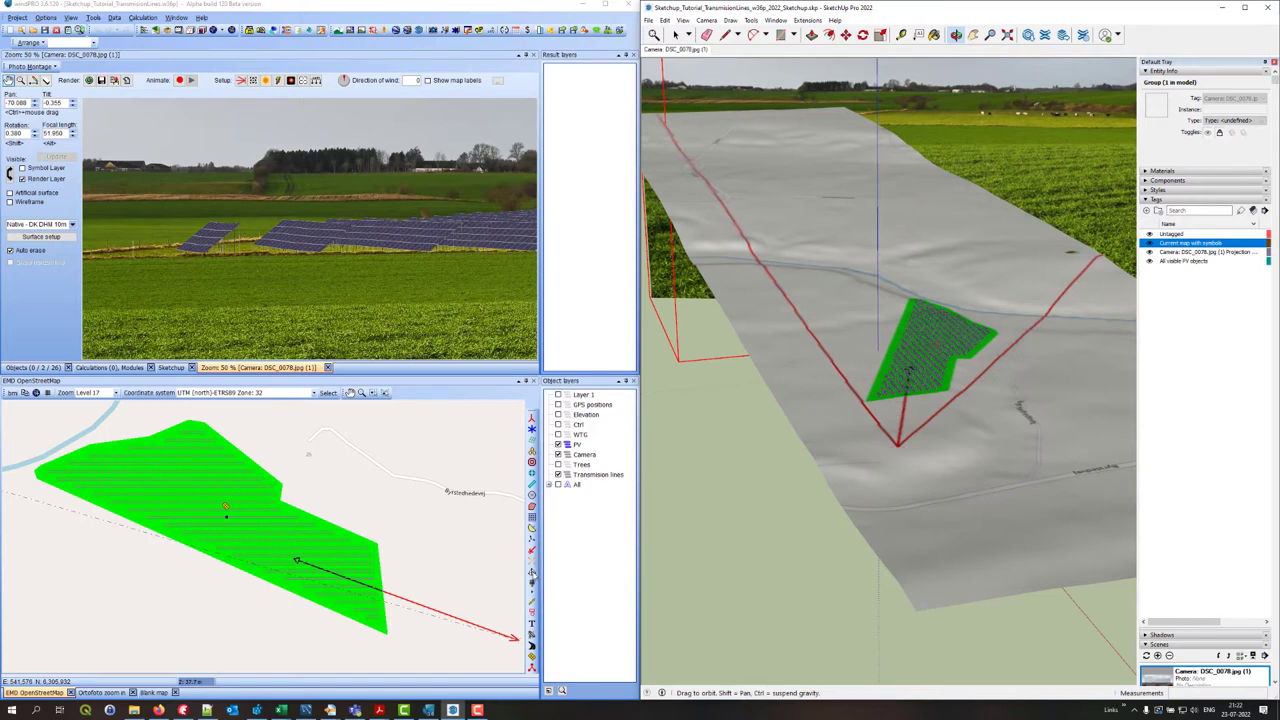
- Place a 3D object on the windPRO map at the PV area's southern edge and load a model from the Transmission towers folder
{"action": "left_click", "coordinate": [532, 572]}
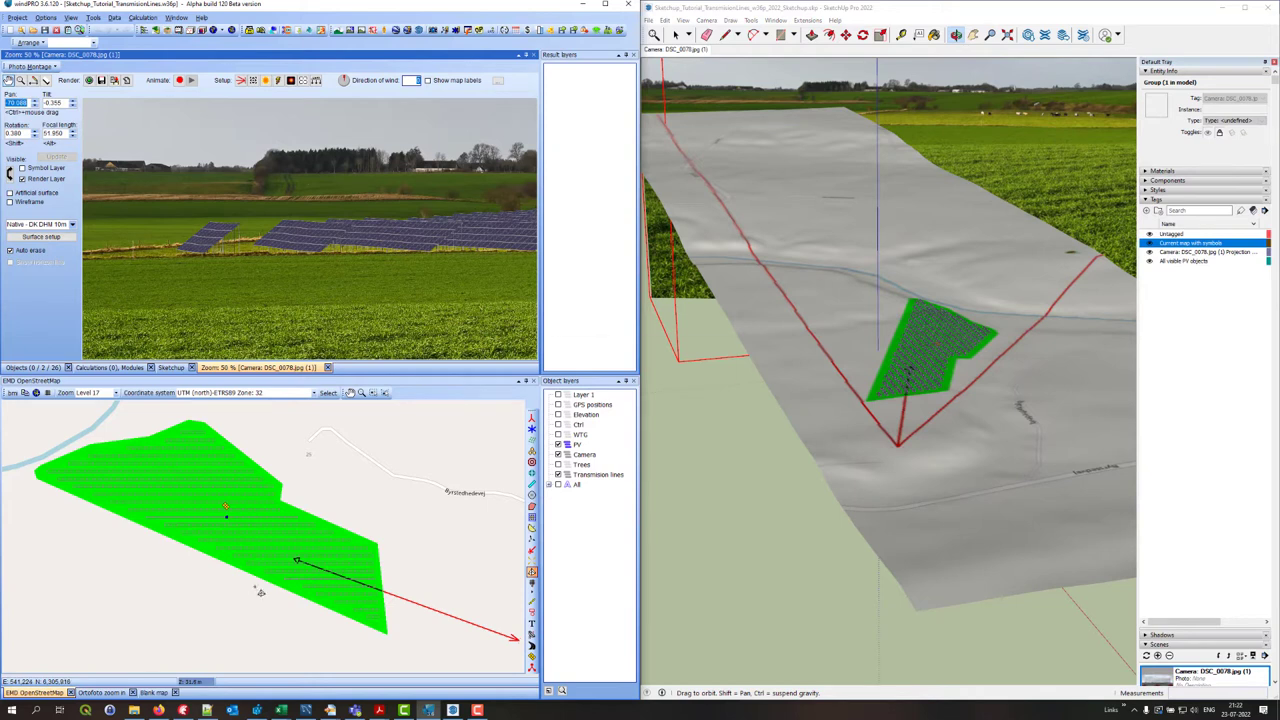
{"action": "left_click", "coordinate": [260, 592]}
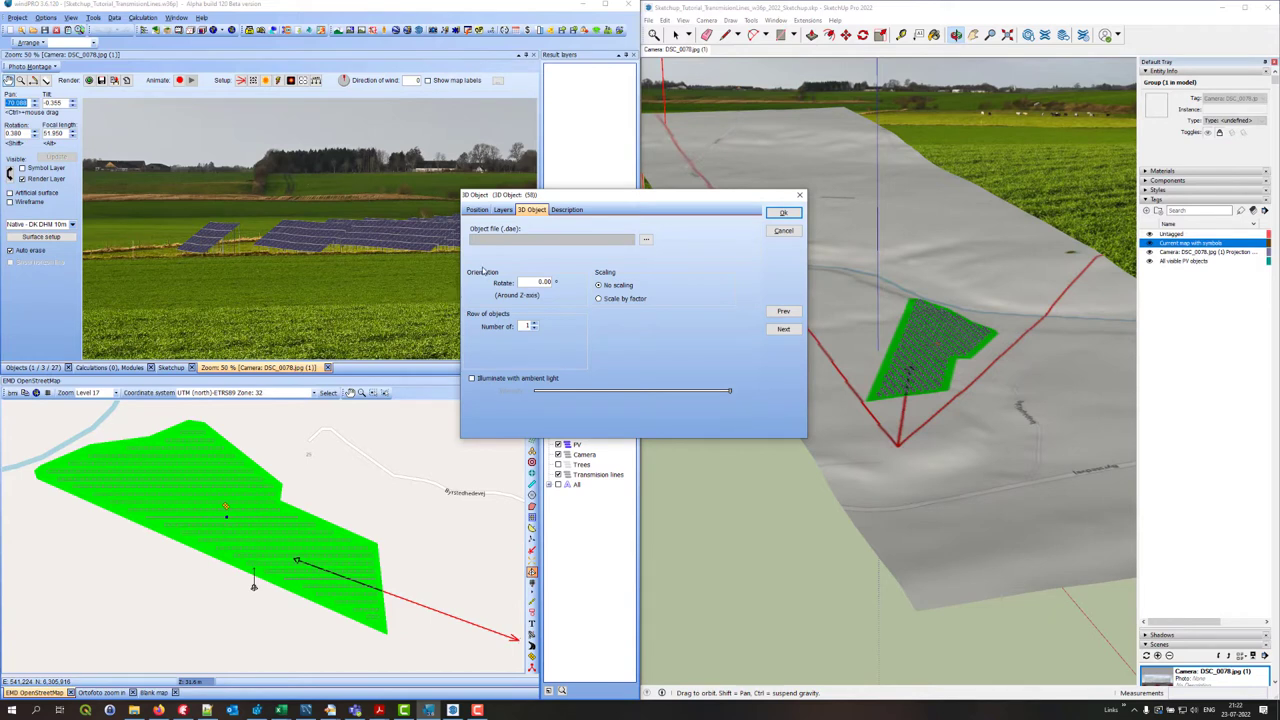
{"action": "left_click", "coordinate": [647, 241]}
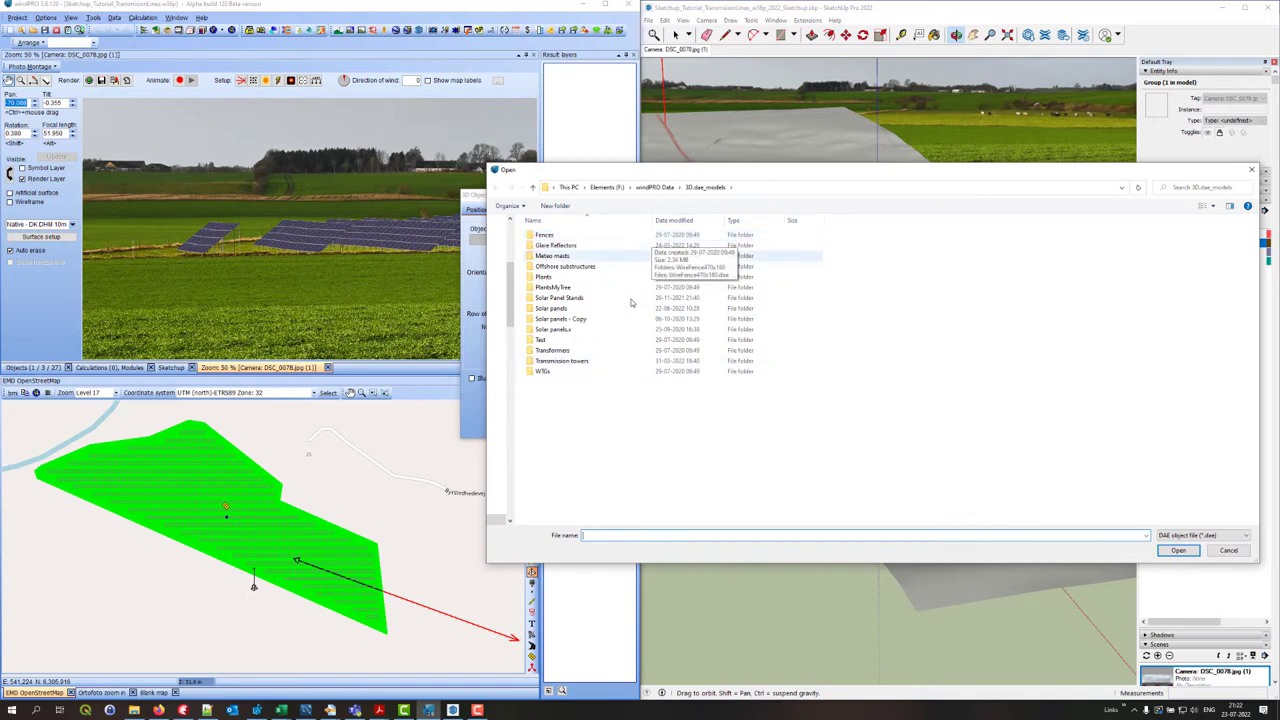
{"action": "left_click", "coordinate": [582, 363]}
{"action": "double_click", "coordinate": [582, 363]}
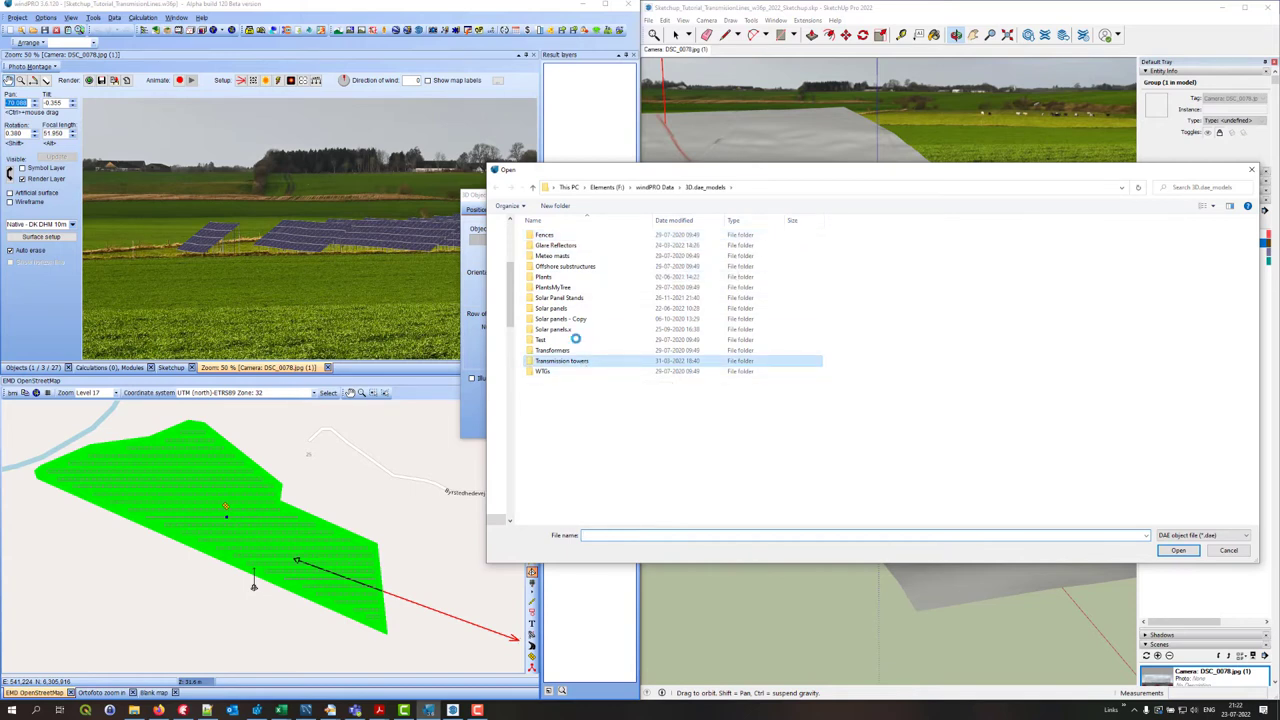
{"action": "double_click", "coordinate": [558, 246]}
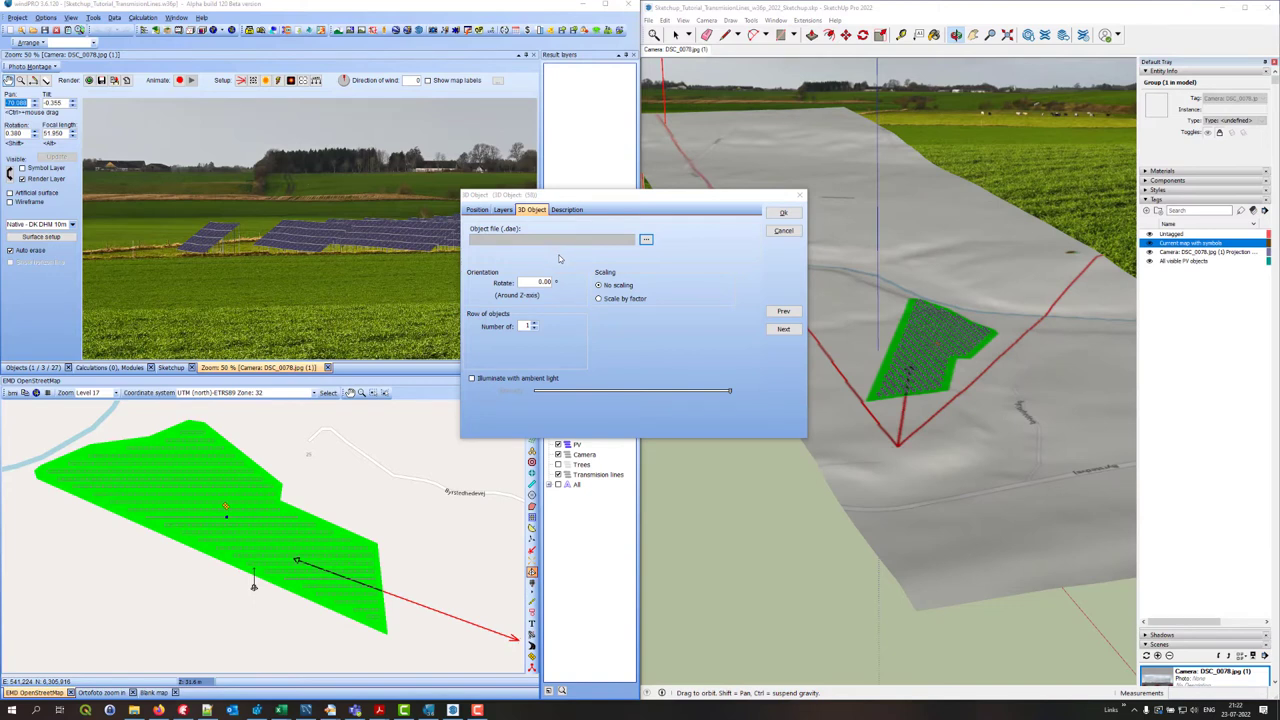
{"action": "left_click", "coordinate": [419, 343]}
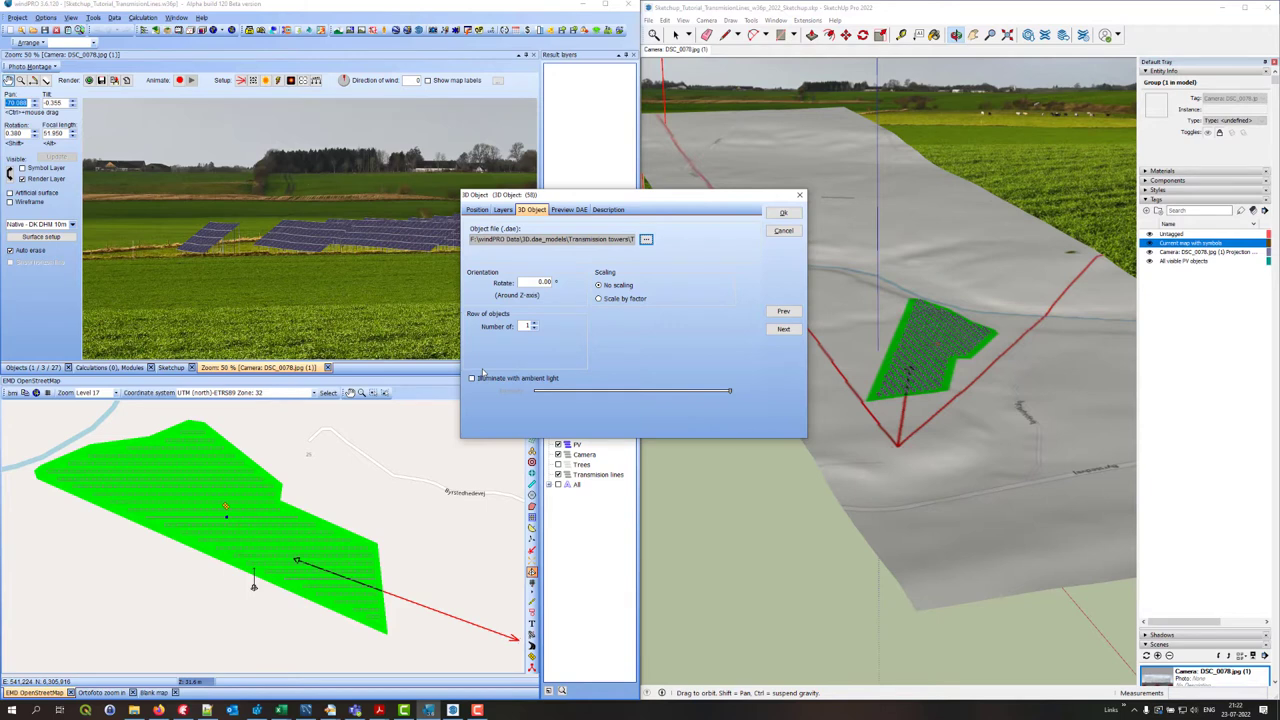
- Make the tower object a row of five towers spaced 300 m apart
{"action": "double_click", "coordinate": [534, 326]}
{"action": "type", "text": "4"}
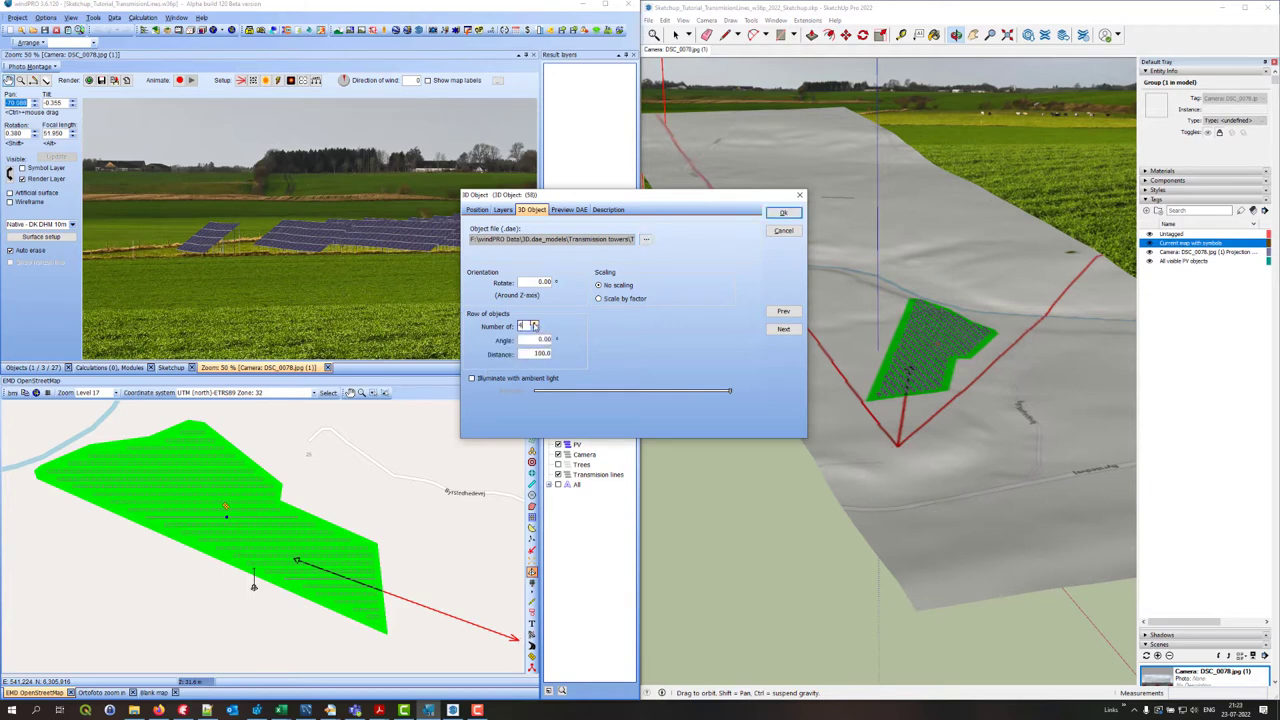
{"action": "double_click", "coordinate": [540, 354]}
{"action": "type", "text": "30"}
{"action": "left_click", "coordinate": [783, 213]}
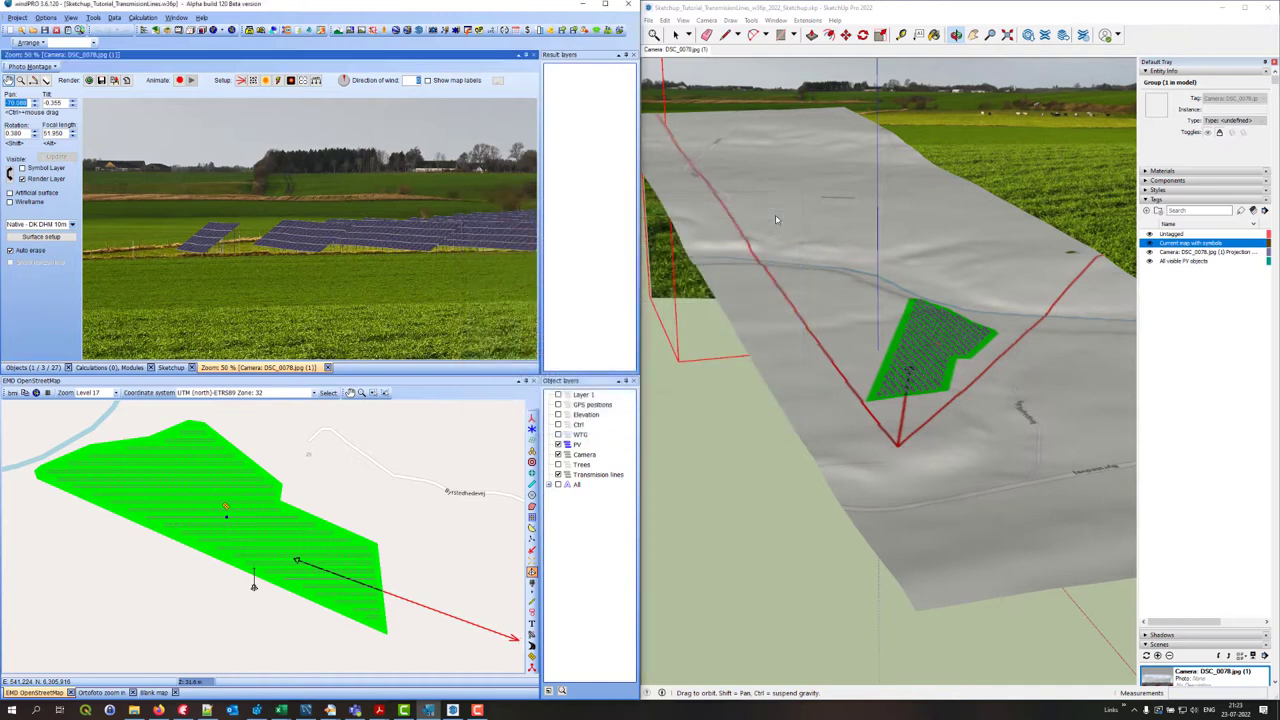
- Turn on the photomontage's symbol layer and swing the tower row westward from the PV area on the map
{"action": "left_click", "coordinate": [116, 393]}
{"action": "left_click", "coordinate": [101, 421]}
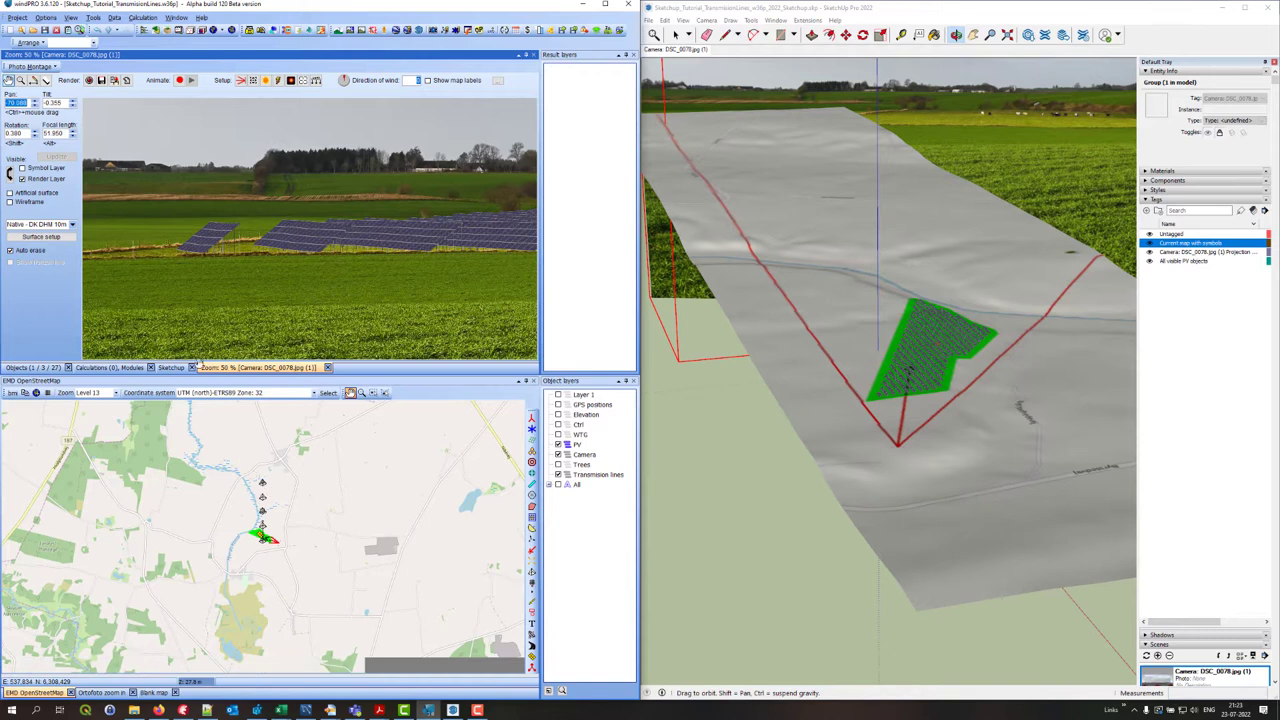
{"action": "left_click", "coordinate": [44, 169]}
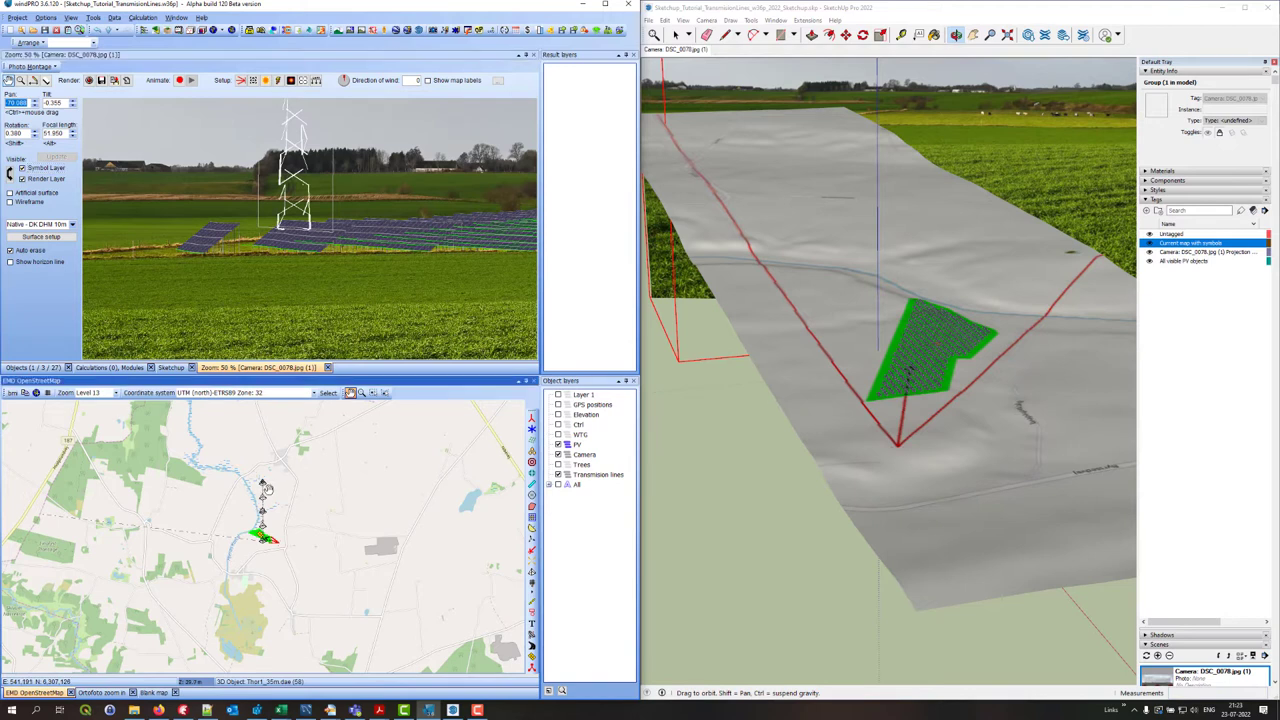
{"action": "left_click_drag", "start_coordinate": [265, 487], "coordinate": [173, 548]}
{"action": "left_click_drag", "start_coordinate": [176, 551], "coordinate": [180, 553]}
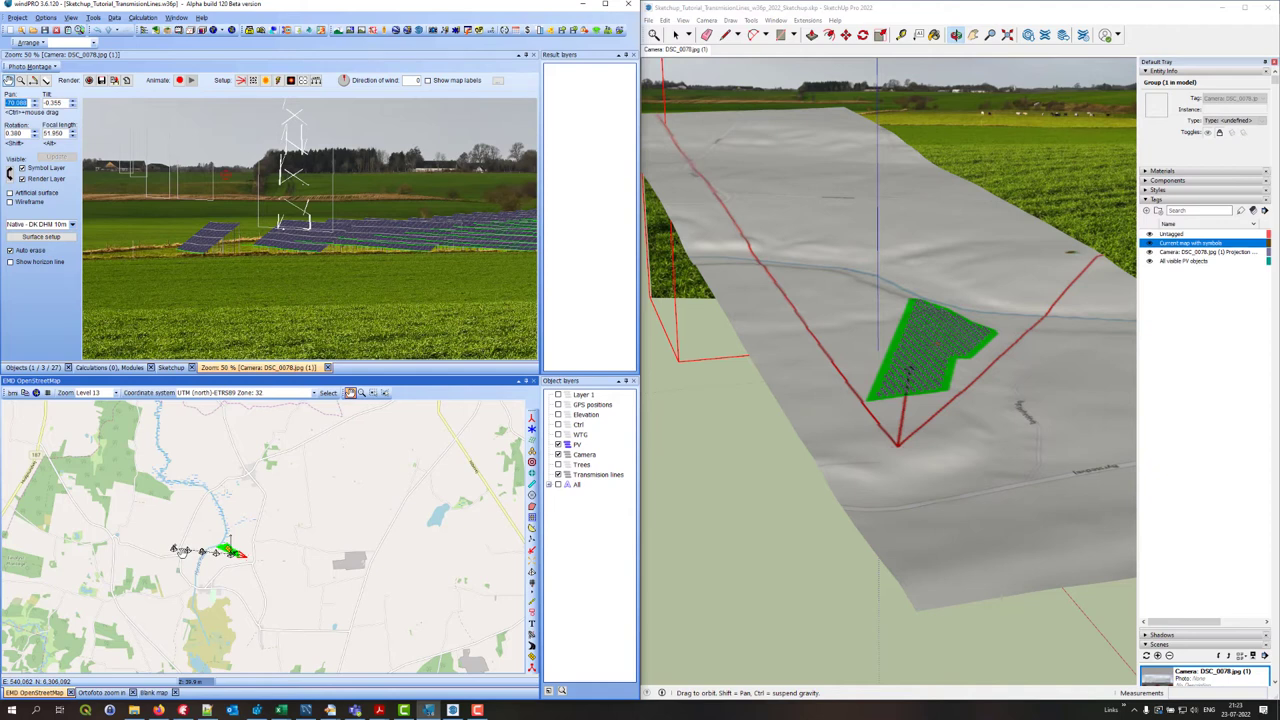
- Rotate the towers in the row so that they stand perpendicular to the line direction
{"action": "left_click", "coordinate": [115, 392]}
{"action": "scroll", "coordinate": [95, 428], "scroll_direction": "down", "scroll_amount": 2}
{"action": "left_click", "coordinate": [103, 452]}
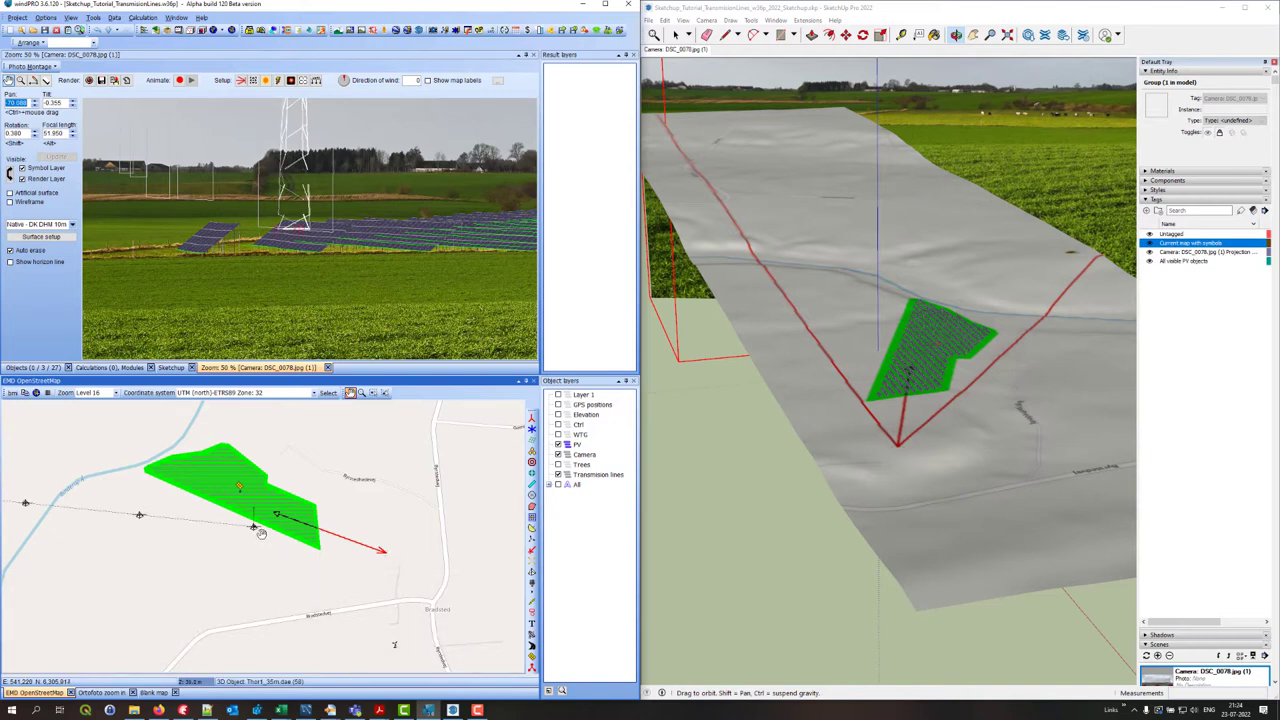
{"action": "scroll", "coordinate": [260, 533], "scroll_direction": "up", "scroll_amount": 1}
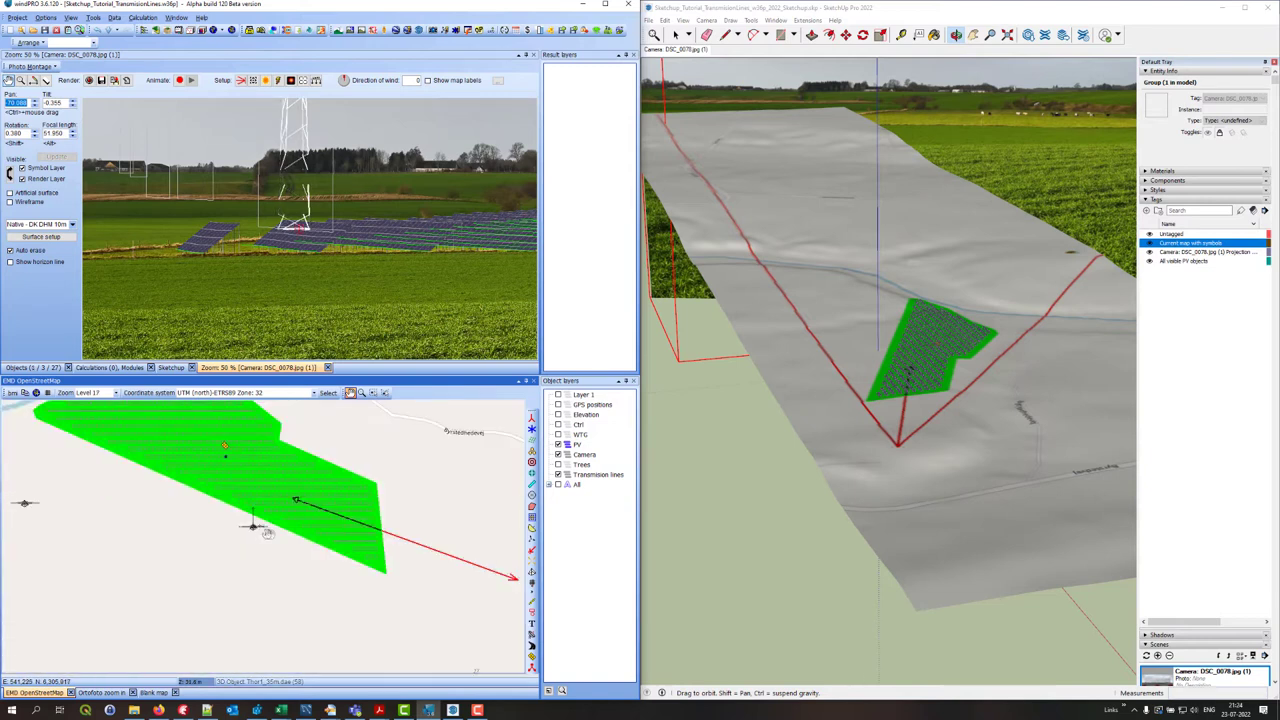
{"action": "mouse_move", "coordinate": [253, 535]}
{"action": "left_mouse_down"}
{"action": "mouse_move", "coordinate": [259, 516]}
{"action": "mouse_move", "coordinate": [226, 517]}
{"action": "left_mouse_up"}
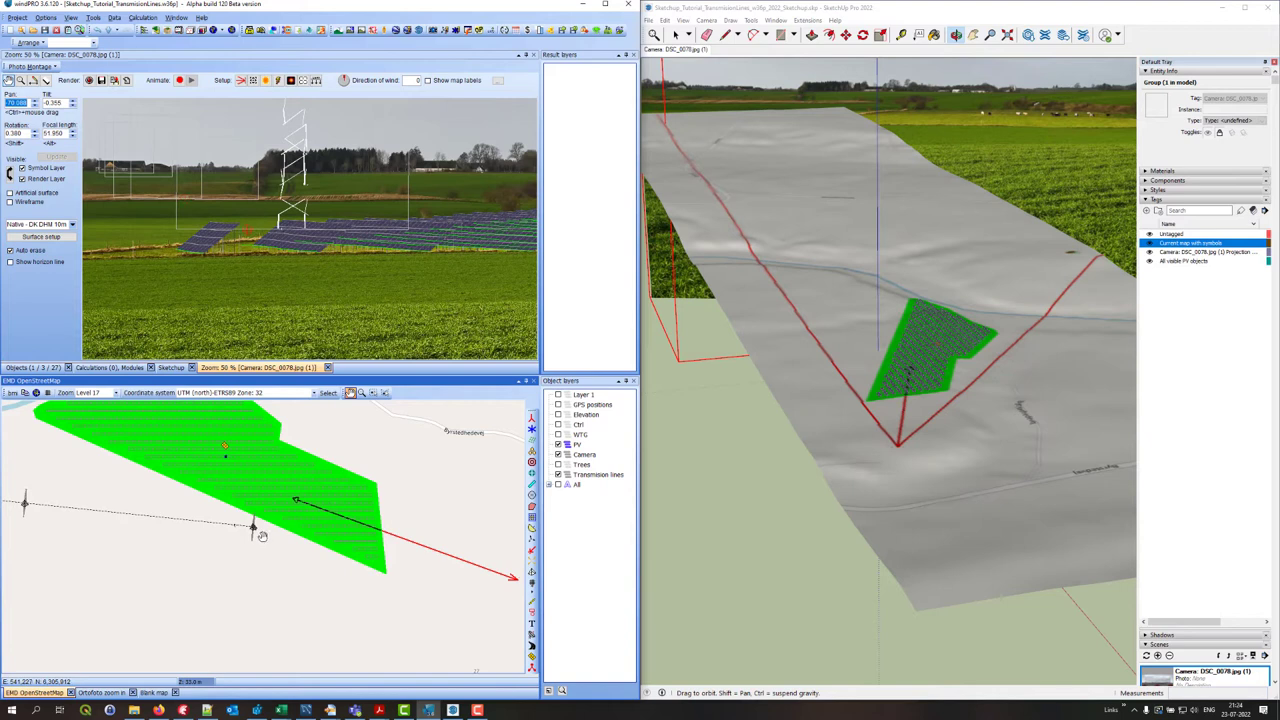
- Split the tower row into individual objects and rotate the tower beside the PV area to its own angle
{"action": "right_click", "coordinate": [256, 530]}
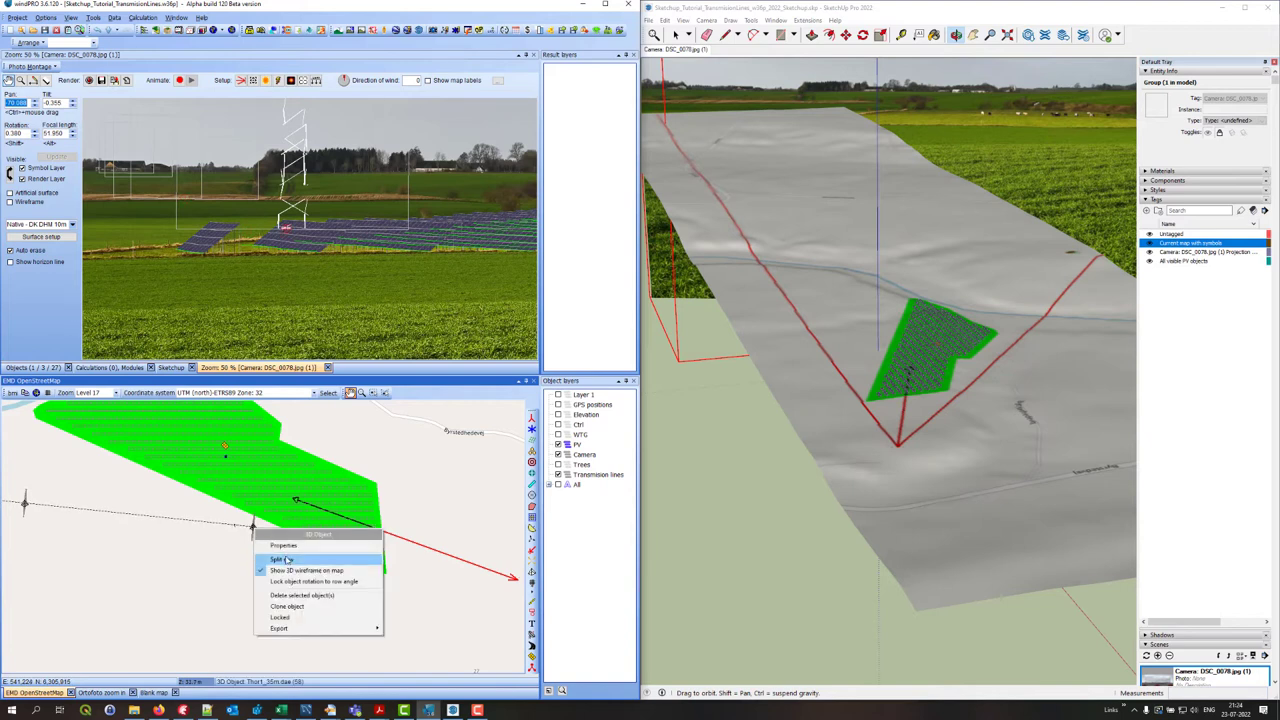
{"action": "left_click", "coordinate": [289, 561]}
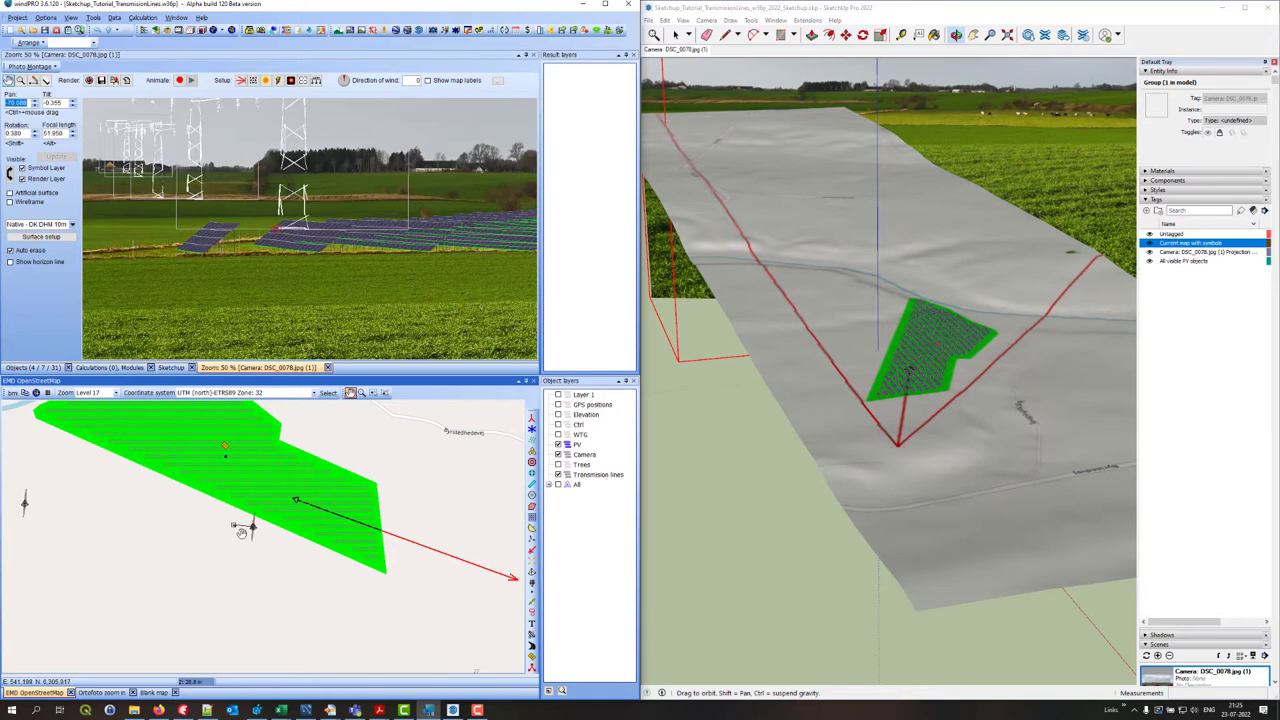
{"action": "left_click_drag", "start_coordinate": [241, 533], "coordinate": [241, 544]}
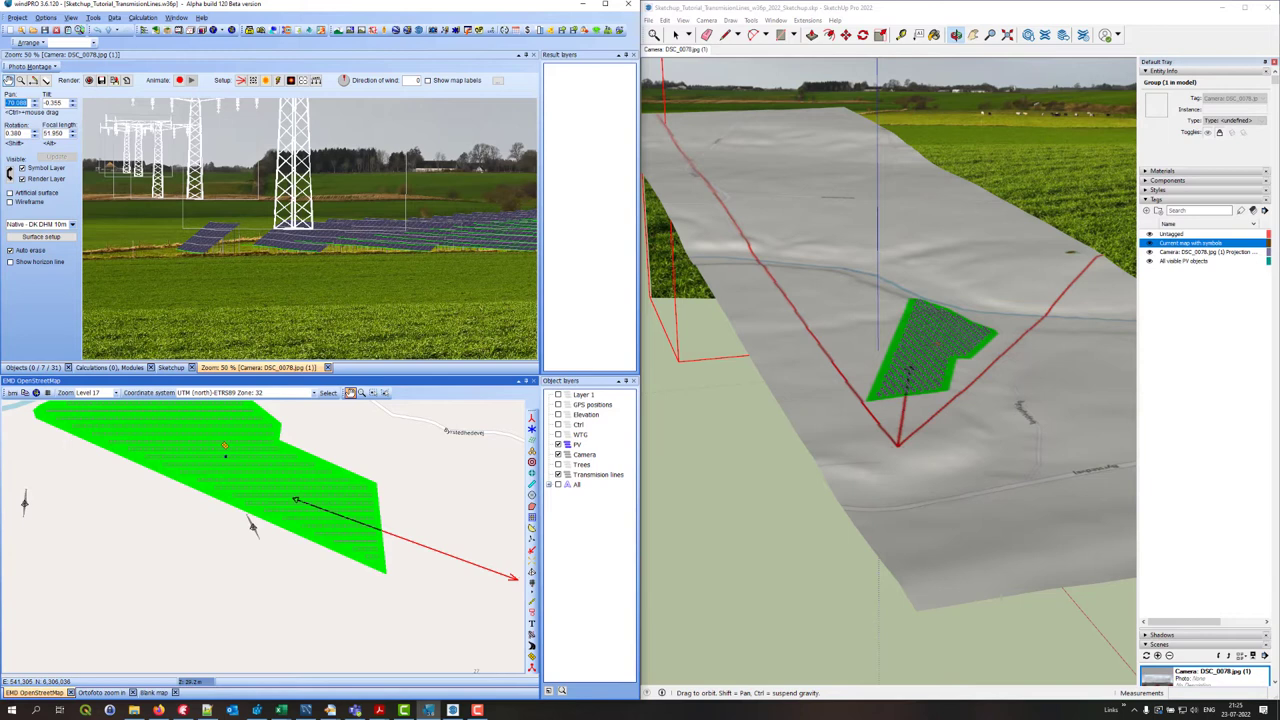
- Insert the Substation01.skp component into the SketchUp terrain model, just beside the notch in the PV area's outline
{"action": "left_click", "coordinate": [133, 710]}
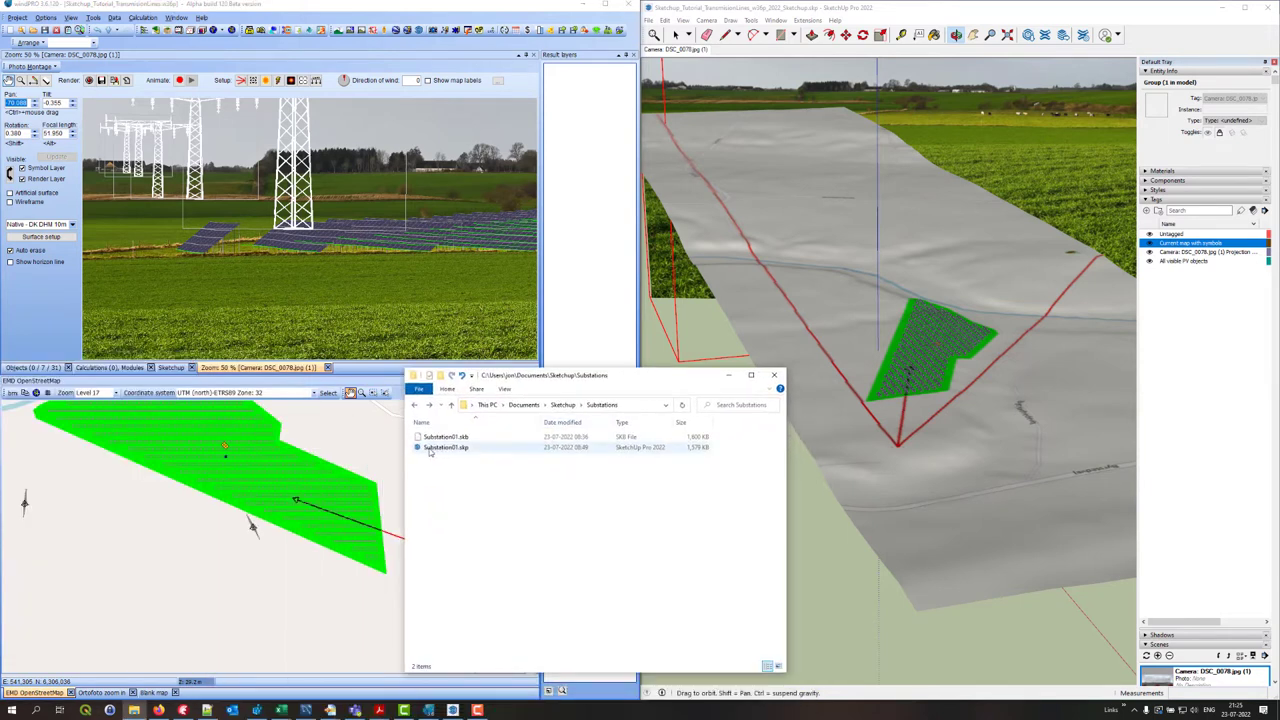
{"action": "left_click_drag", "start_coordinate": [428, 451], "coordinate": [1003, 368]}
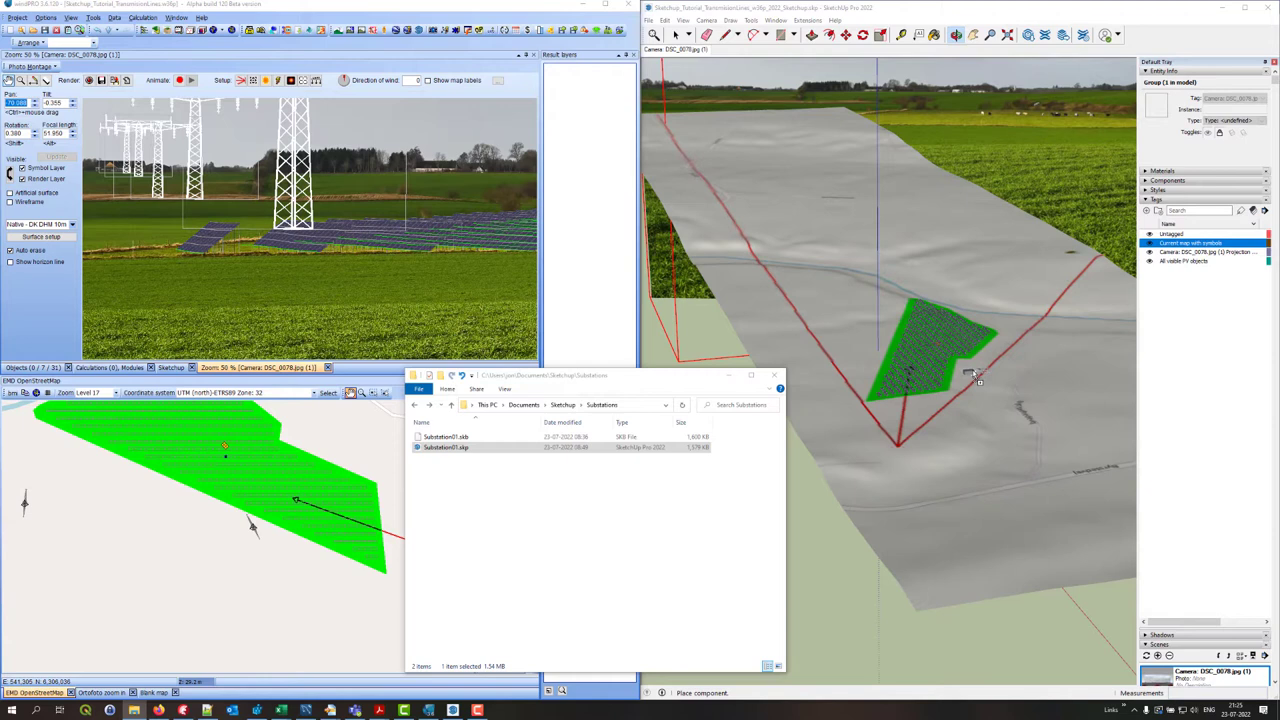
{"action": "left_click", "coordinate": [978, 377]}
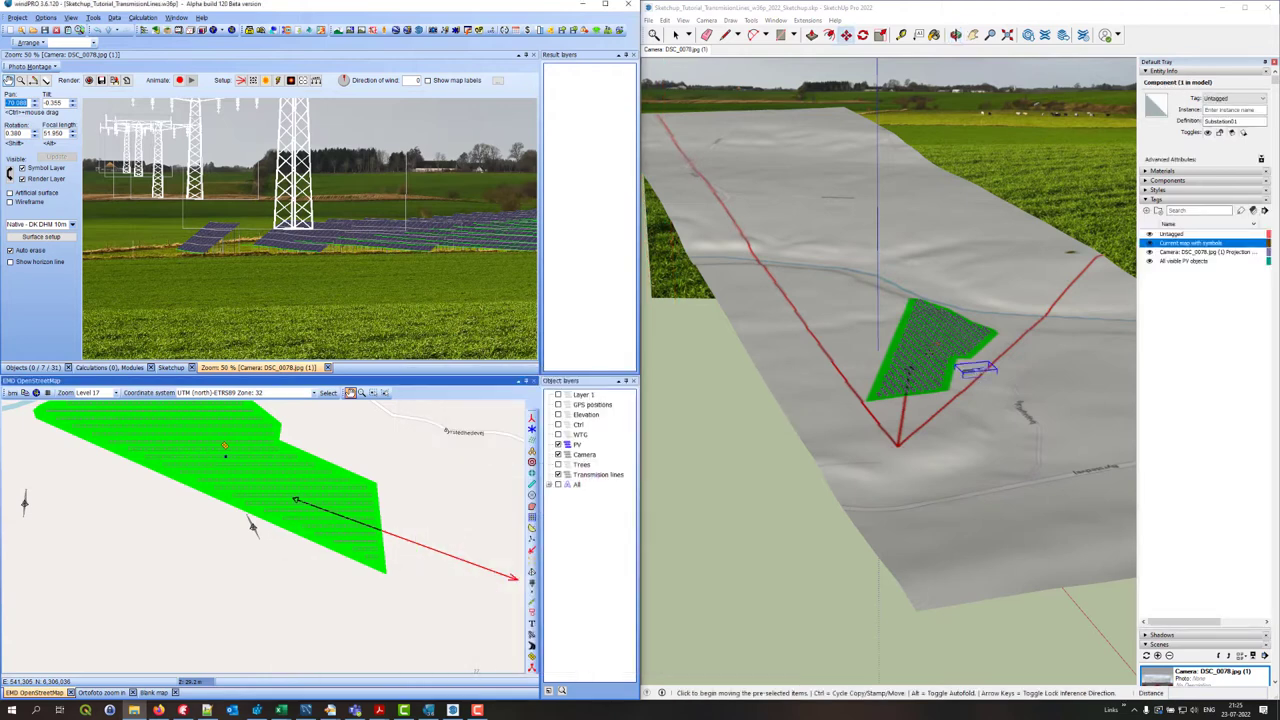
- Rotate the placed substation half a turn on the terrain so that its building faces away from the PV area
{"action": "scroll", "coordinate": [987, 370], "scroll_direction": "up", "scroll_amount": 6}
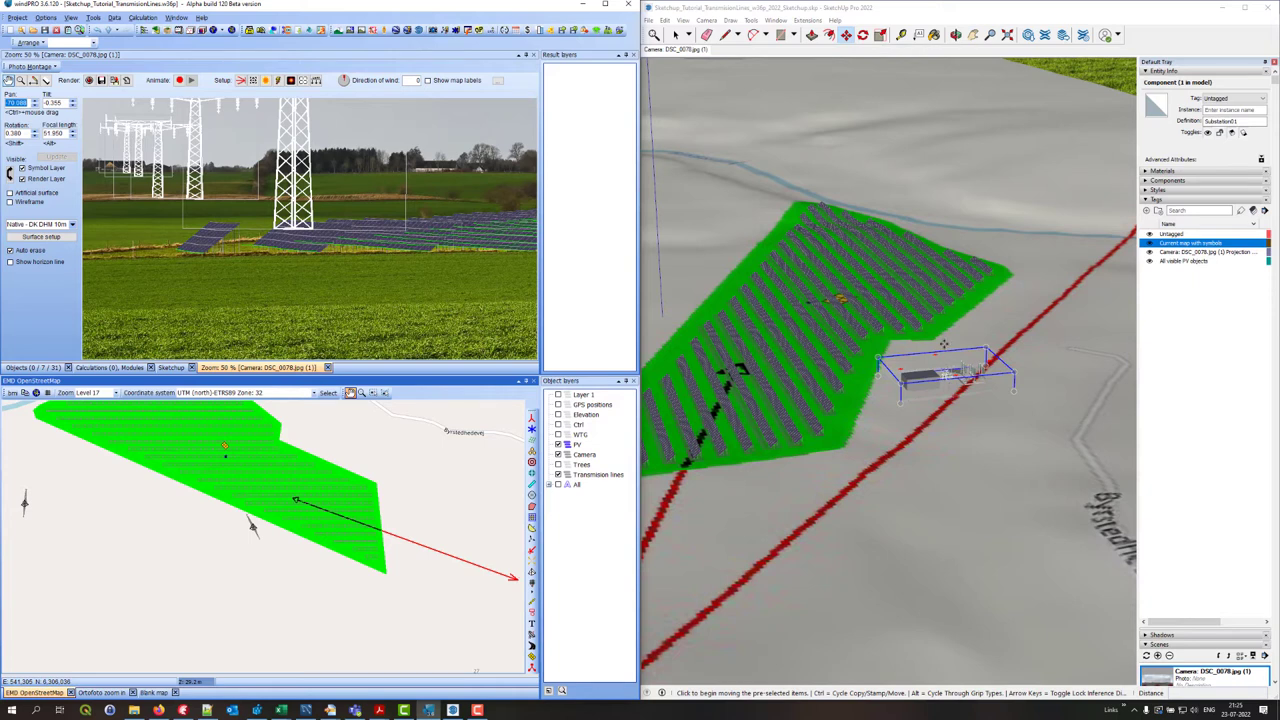
{"action": "left_click", "coordinate": [948, 9]}
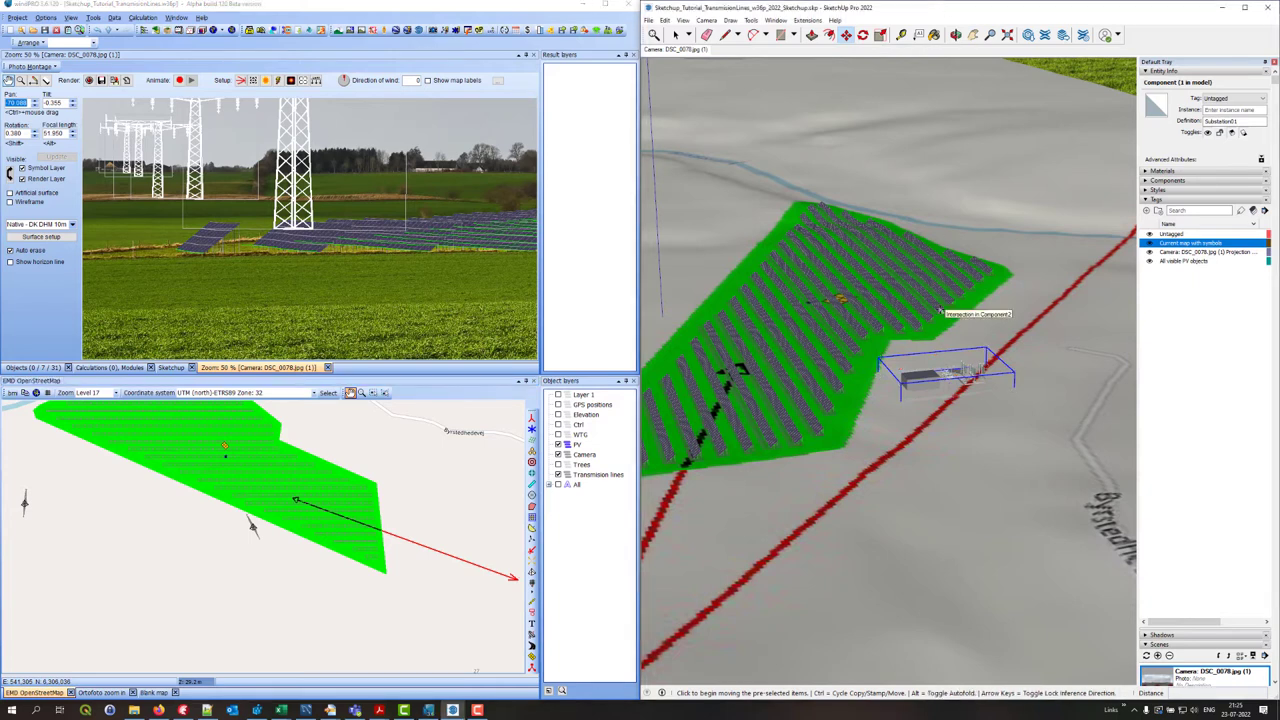
{"action": "key", "text": "q"}
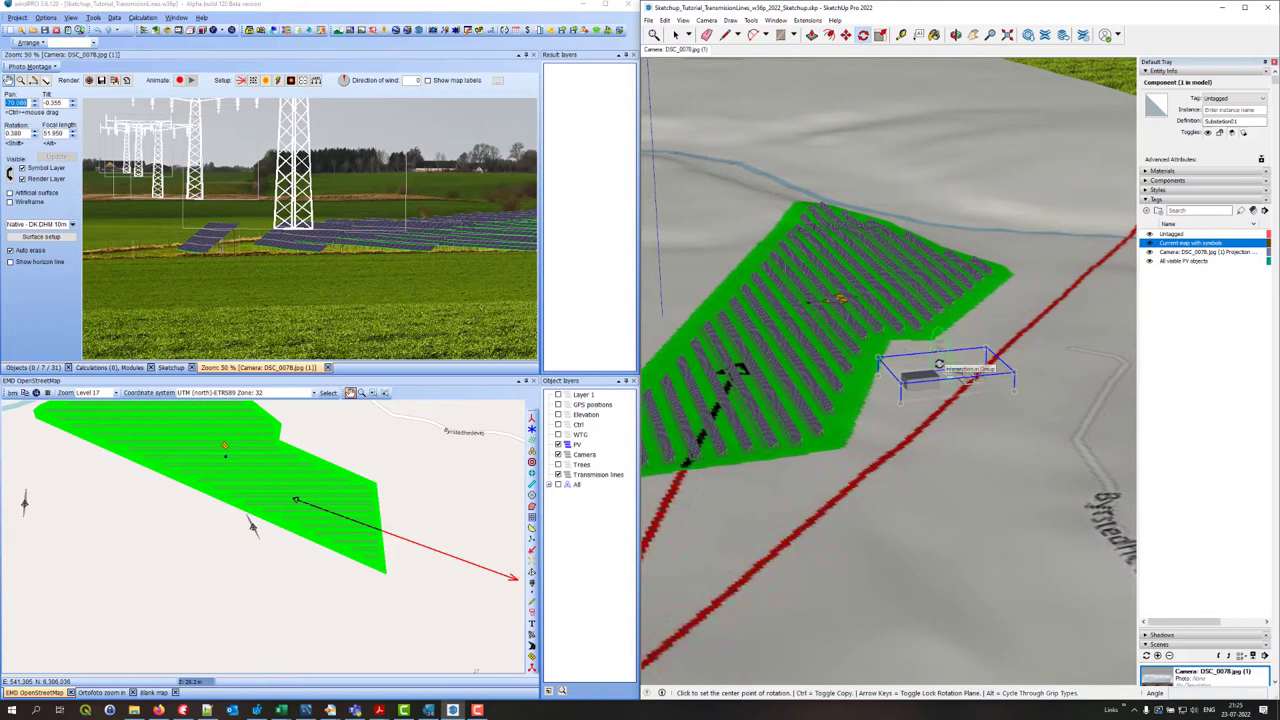
{"action": "key", "text": "space"}
{"action": "left_click", "coordinate": [1053, 397]}
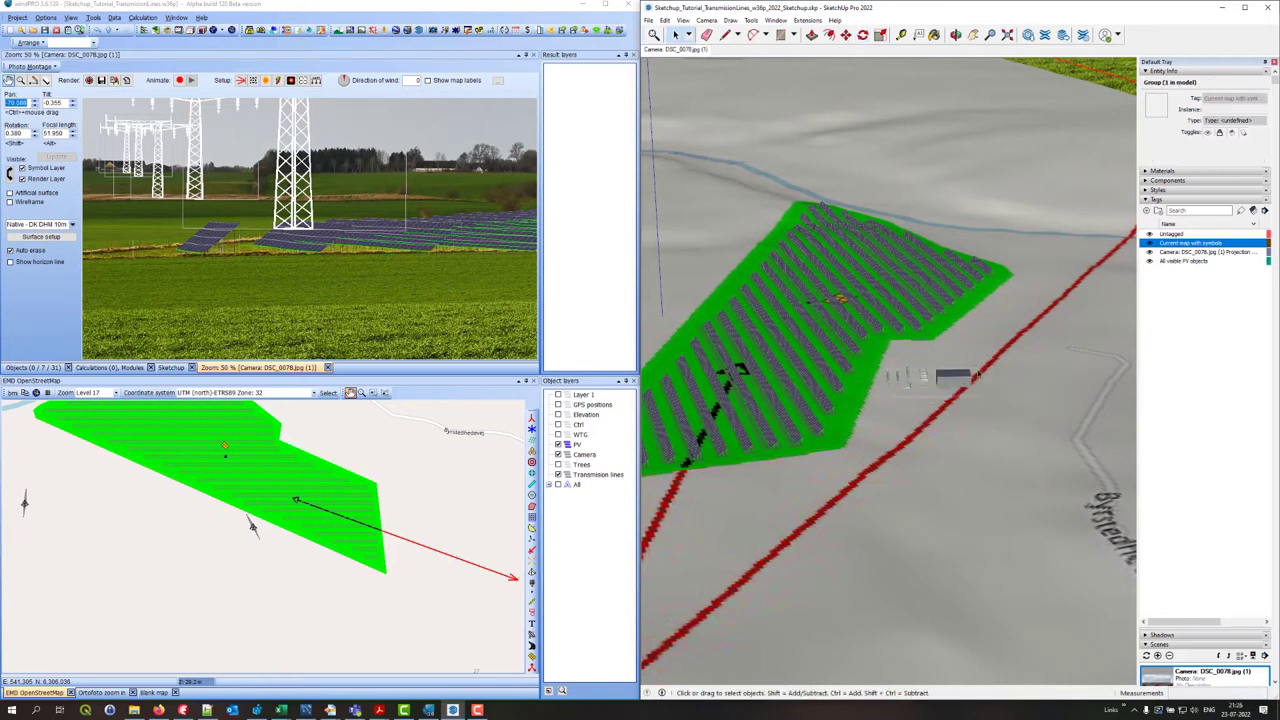
- Export the substation component from SketchUp to windPRO and check it on the map and in the photomontage
{"action": "left_click", "coordinate": [950, 383]}
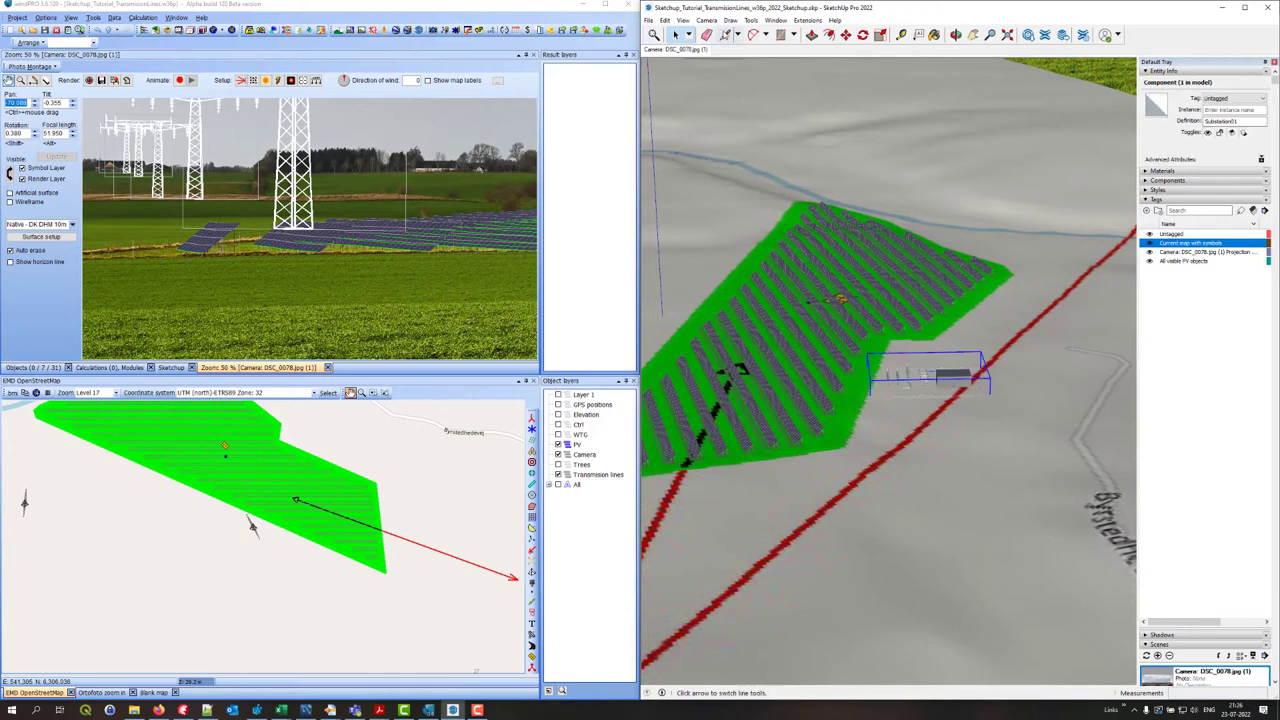
{"action": "left_click", "coordinate": [751, 20]}
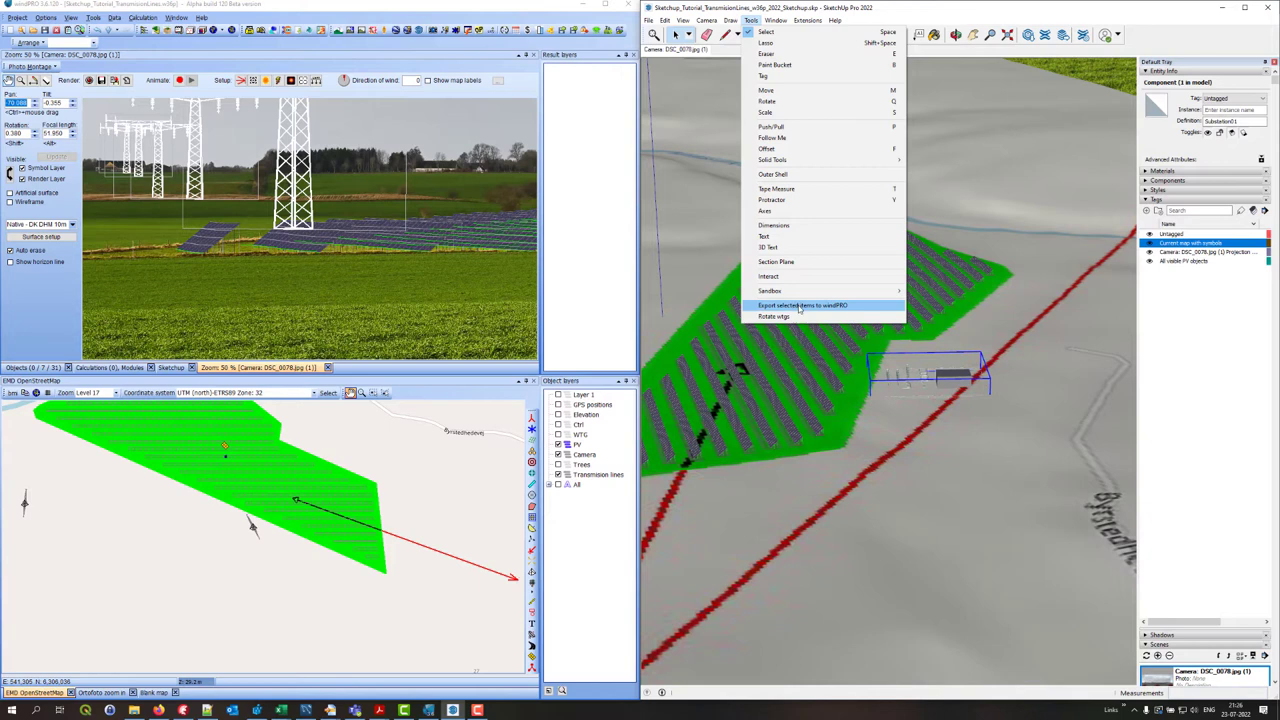
{"action": "left_click", "coordinate": [799, 306]}
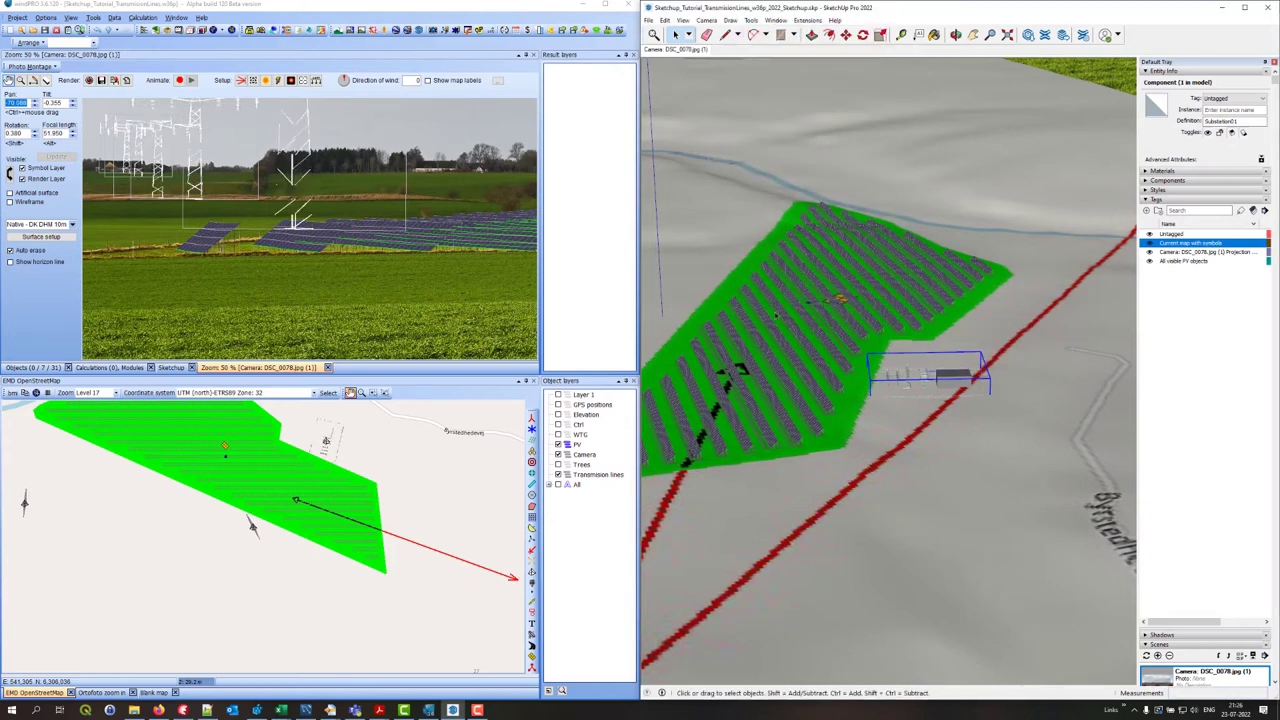
{"action": "left_click_drag", "start_coordinate": [369, 459], "coordinate": [459, 488]}
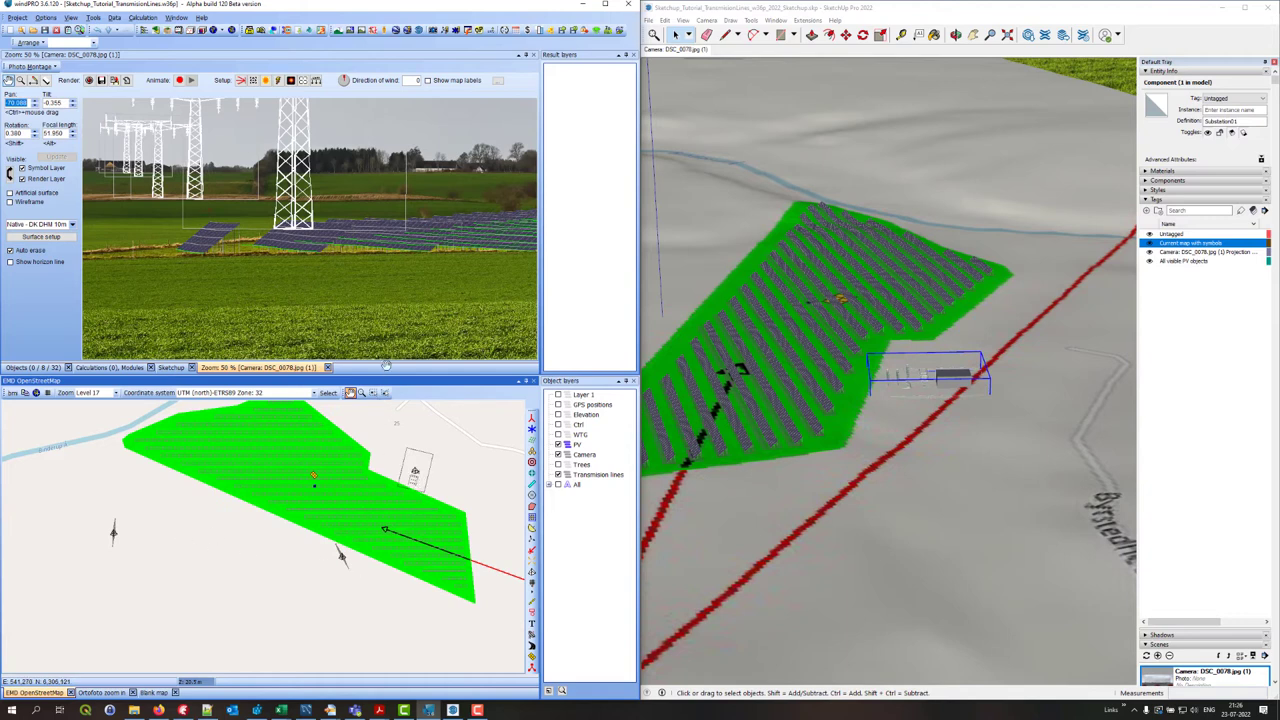
{"action": "left_click_drag", "start_coordinate": [358, 273], "coordinate": [380, 294], "text": "ctrl"}
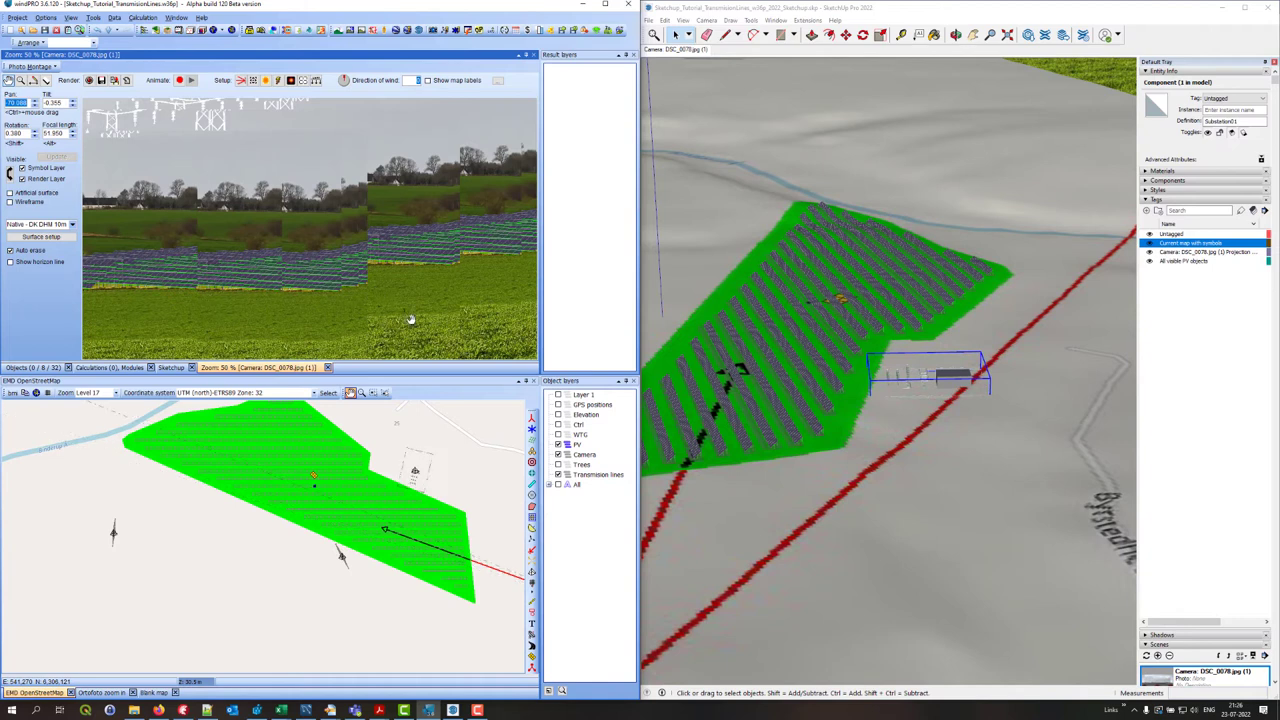
{"action": "left_click", "coordinate": [30, 171]}
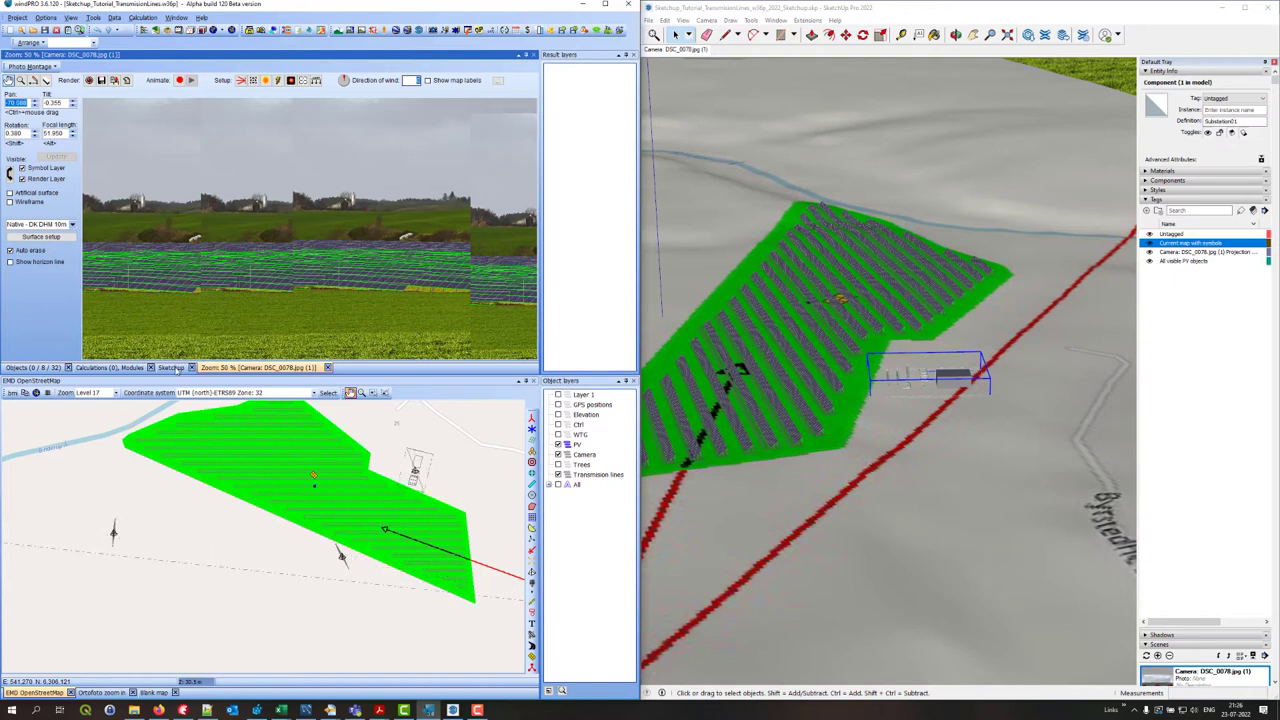
- Add a transmission lines exporter to windPRO's SketchUp export list
{"action": "left_click", "coordinate": [172, 368]}
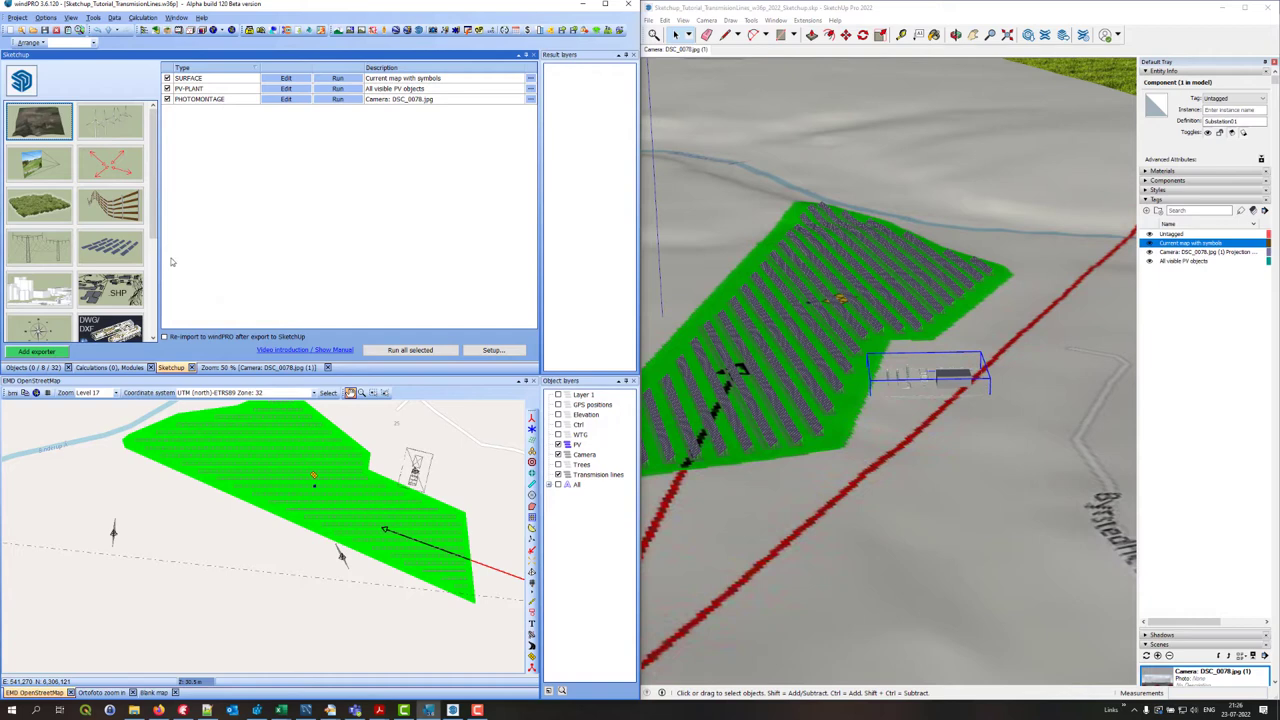
{"action": "left_click", "coordinate": [37, 249]}
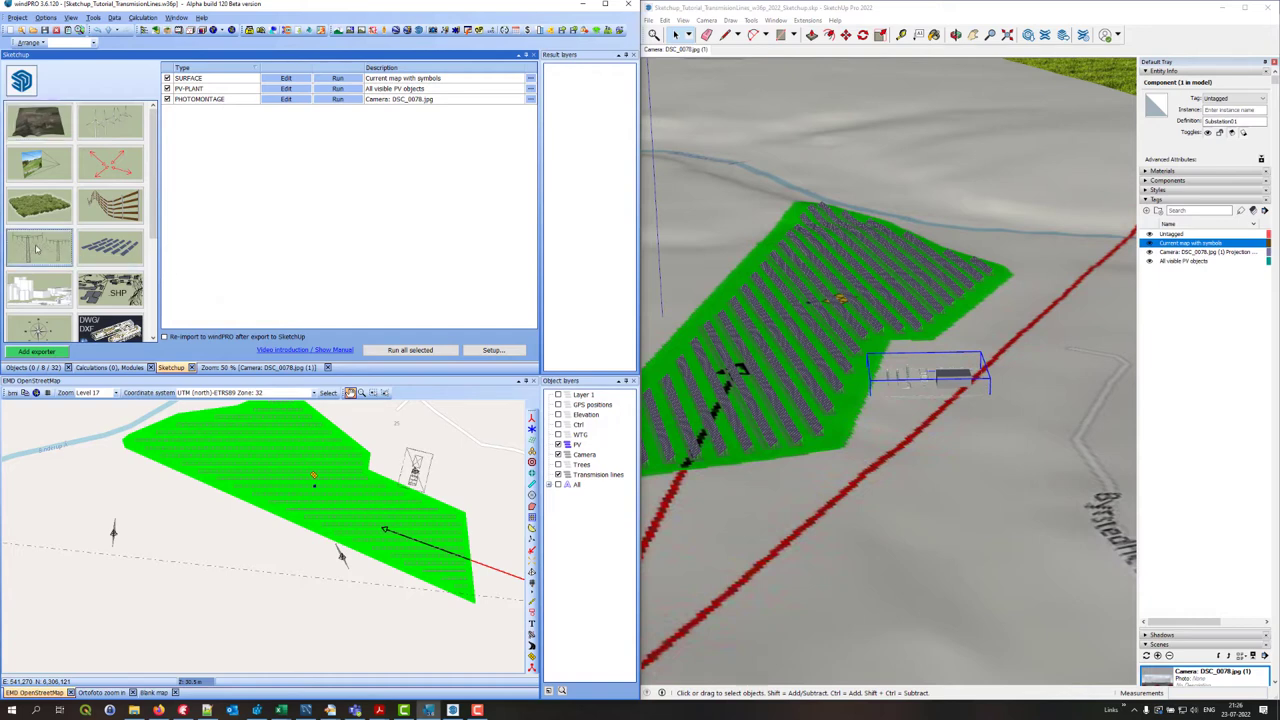
{"action": "double_click", "coordinate": [37, 249]}
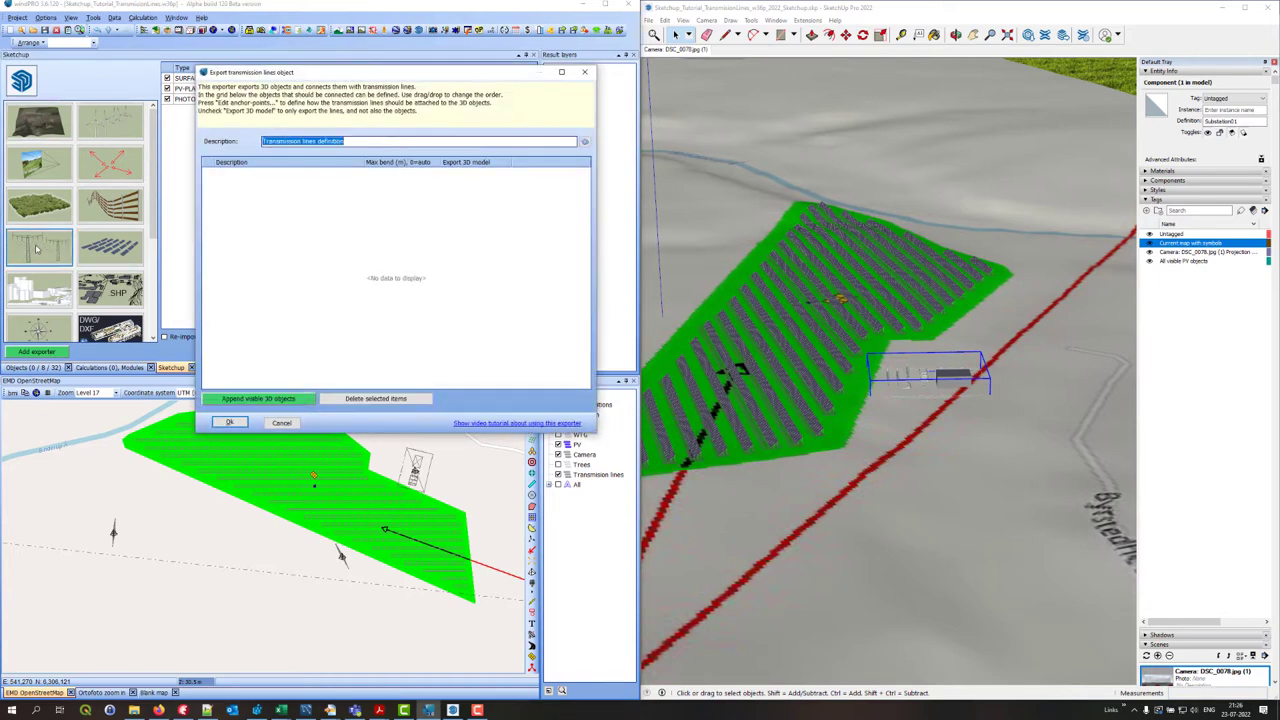
- Append all visible 3D objects to the transmission lines definition and move the substation ahead of the first tower
{"action": "left_click", "coordinate": [250, 400]}
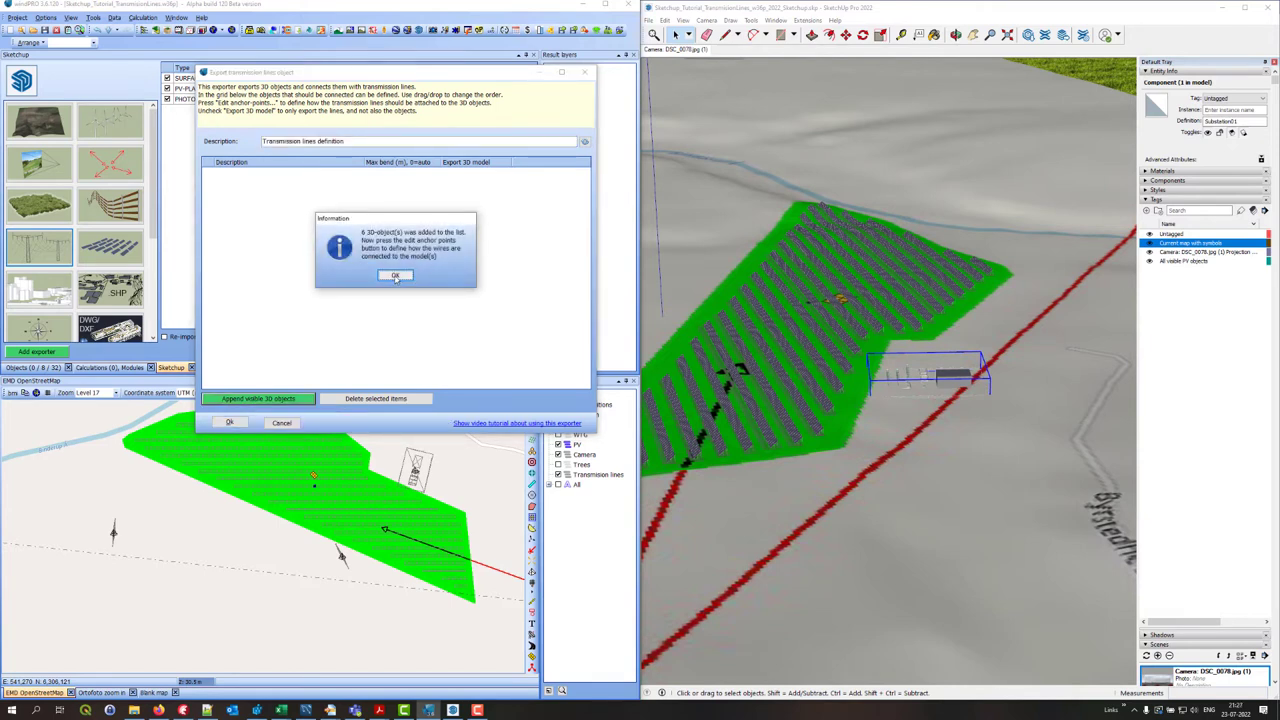
{"action": "left_click", "coordinate": [395, 276]}
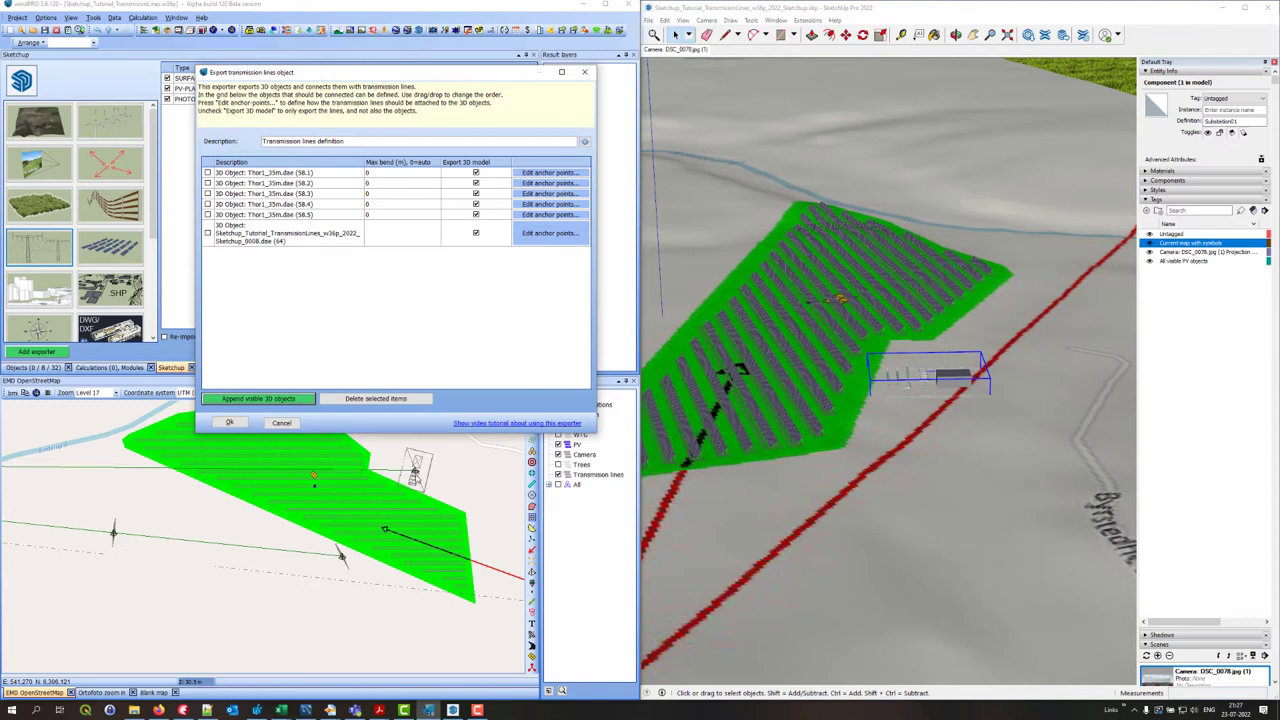
{"action": "left_click", "coordinate": [281, 217]}
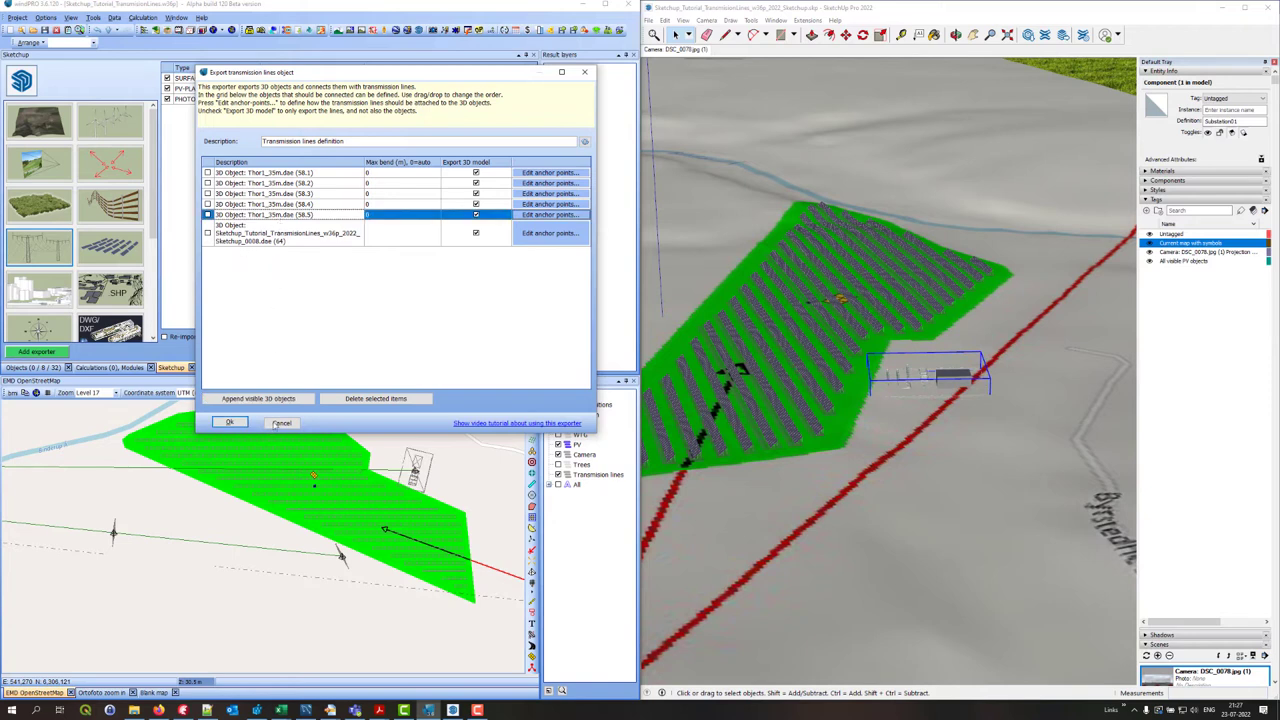
{"action": "left_click_drag", "start_coordinate": [241, 240], "coordinate": [241, 173]}
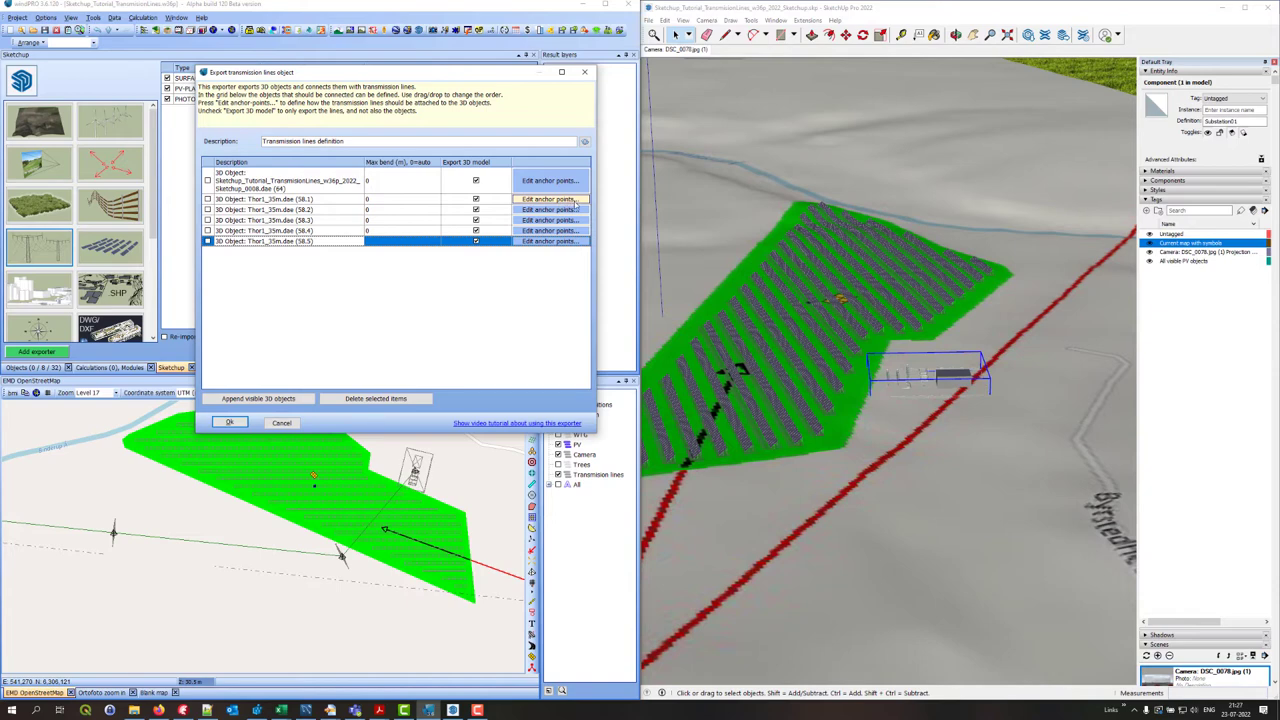
- Edit the anchor points of tower 58.1 and add one under each of the three insulators on the left crossarm in the front projection
{"action": "left_click", "coordinate": [549, 199]}
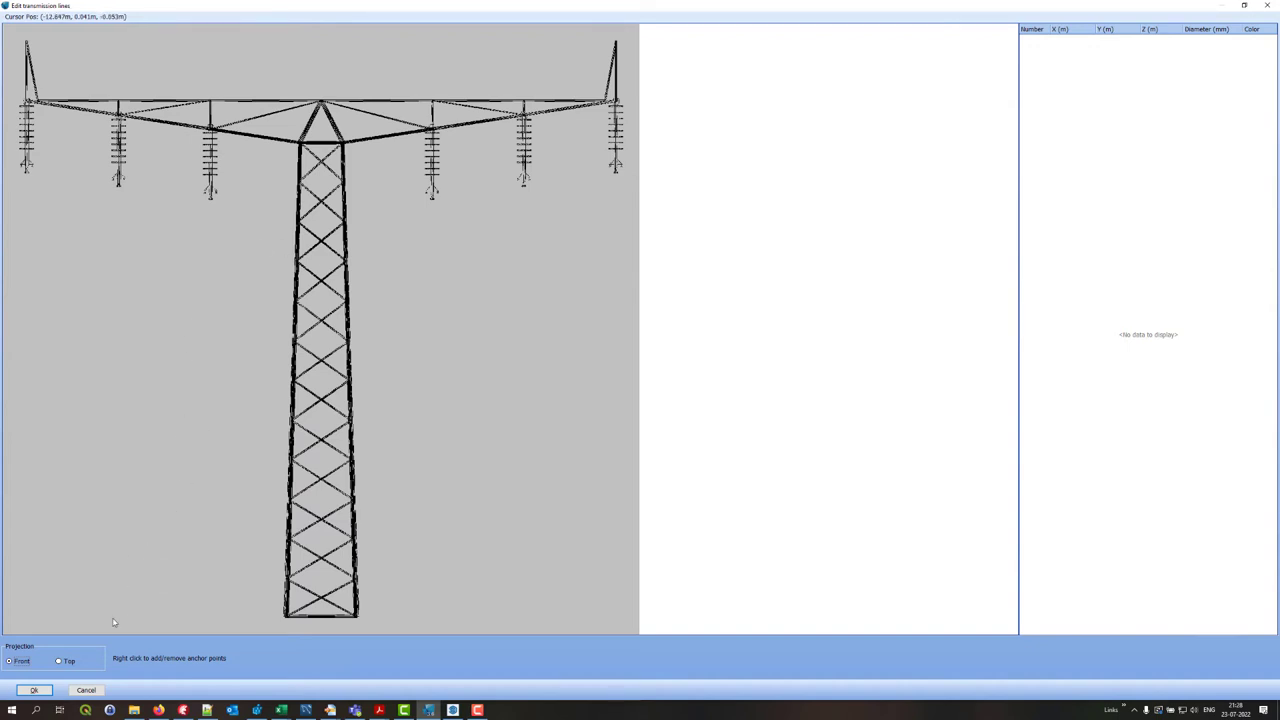
{"action": "left_click", "coordinate": [60, 662]}
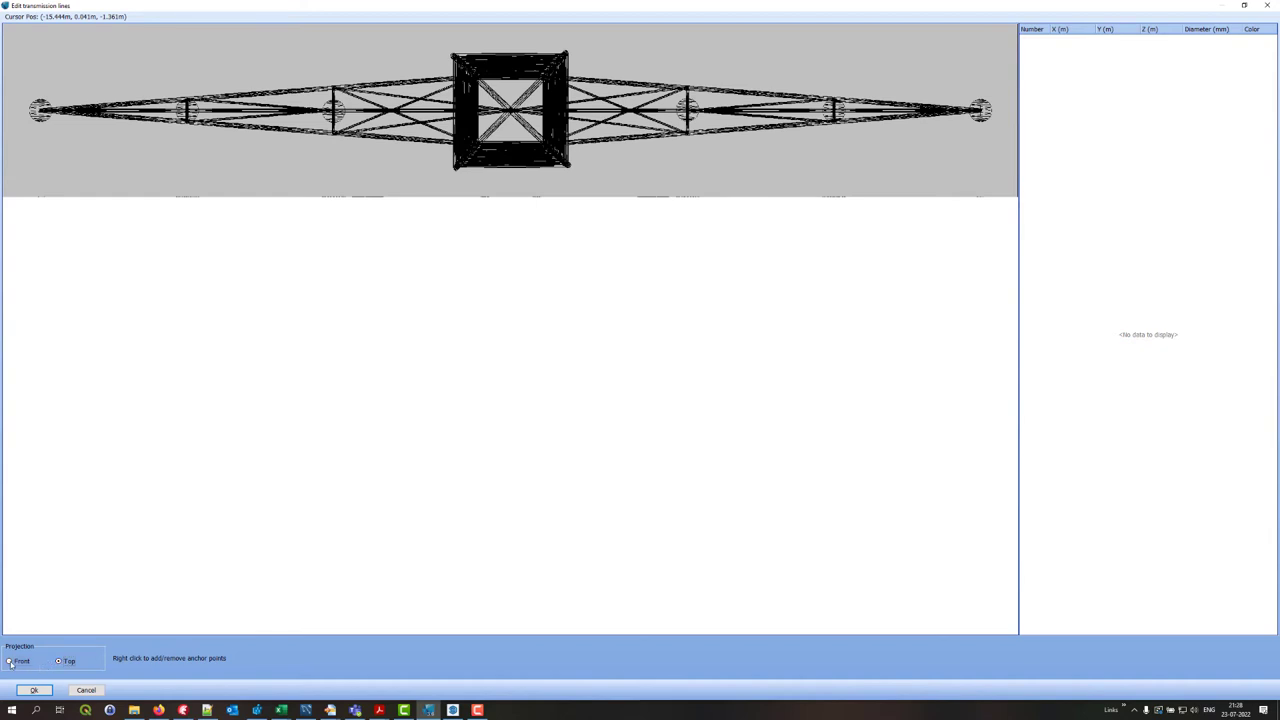
{"action": "left_click", "coordinate": [10, 662]}
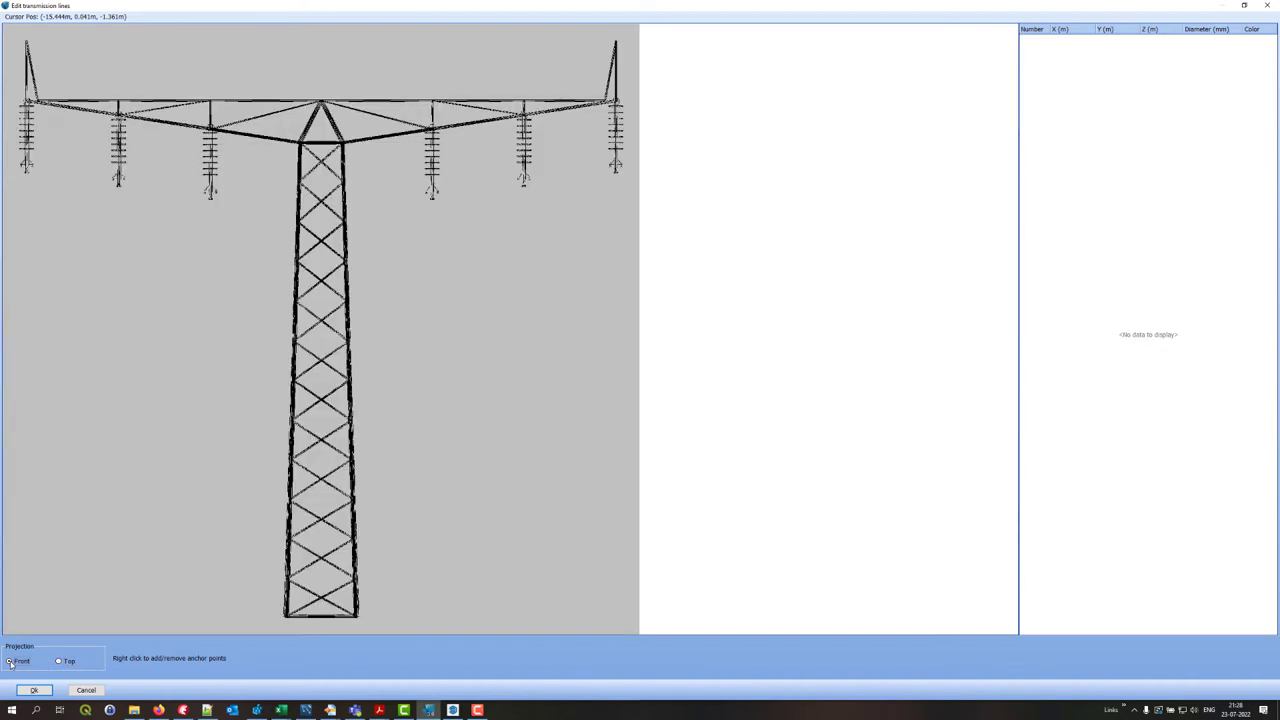
{"action": "right_click", "coordinate": [28, 175]}
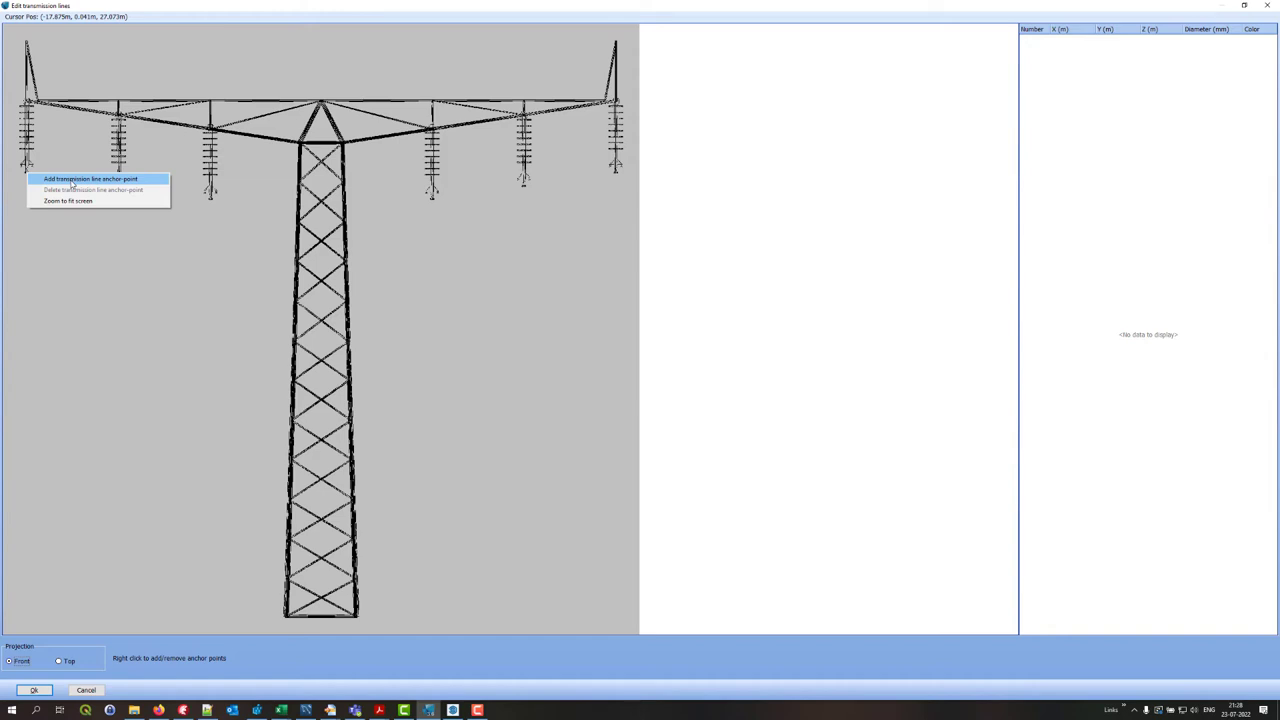
{"action": "left_click", "coordinate": [72, 180]}
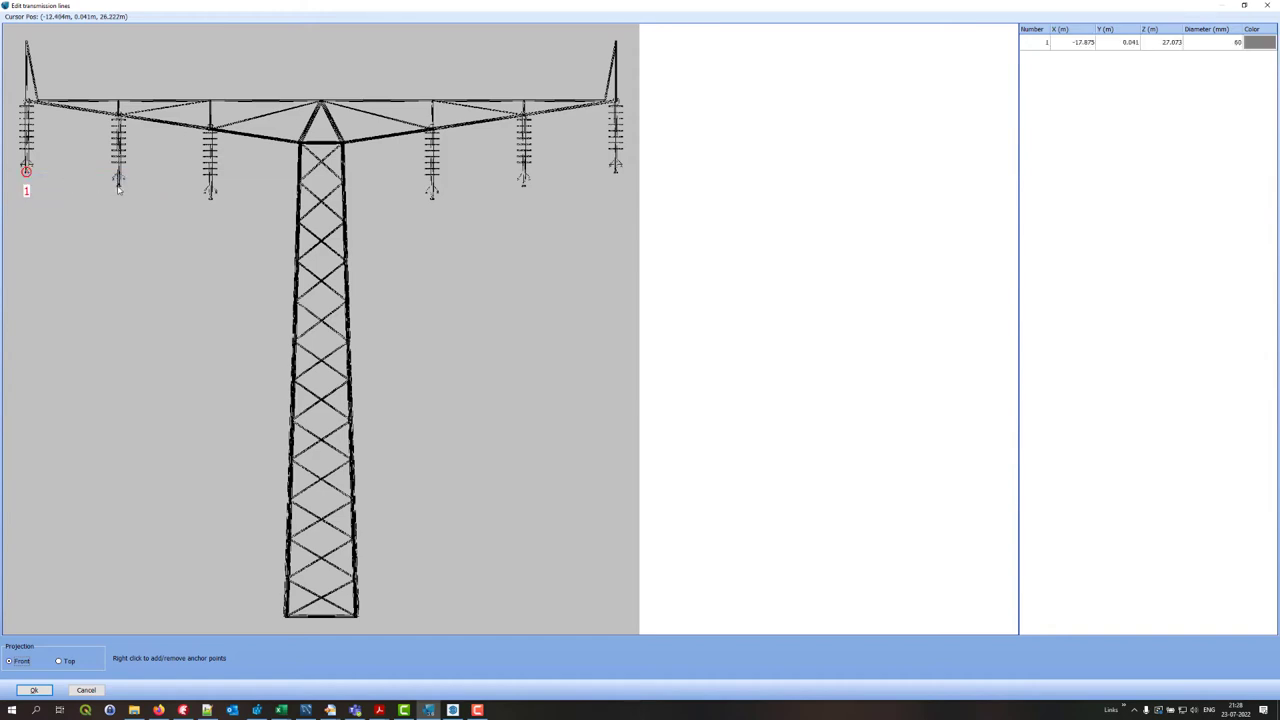
{"action": "right_click", "coordinate": [118, 188]}
{"action": "left_click", "coordinate": [141, 195]}
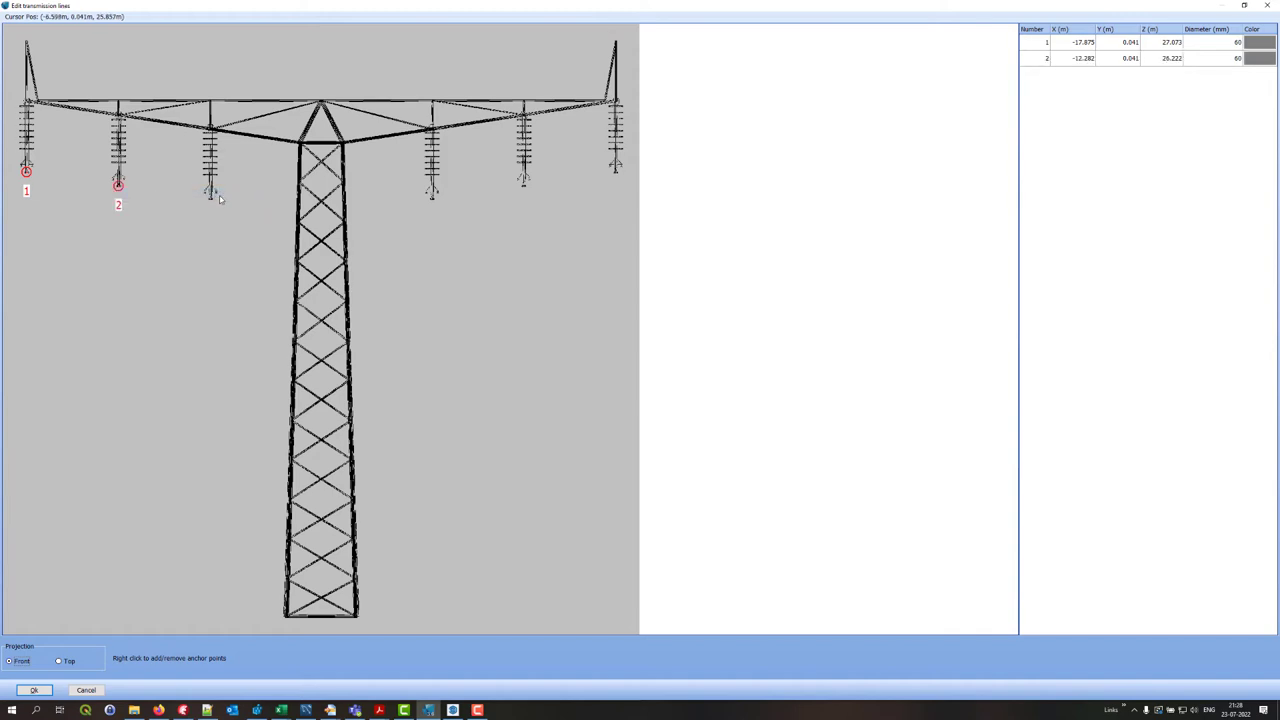
{"action": "right_click", "coordinate": [211, 202]}
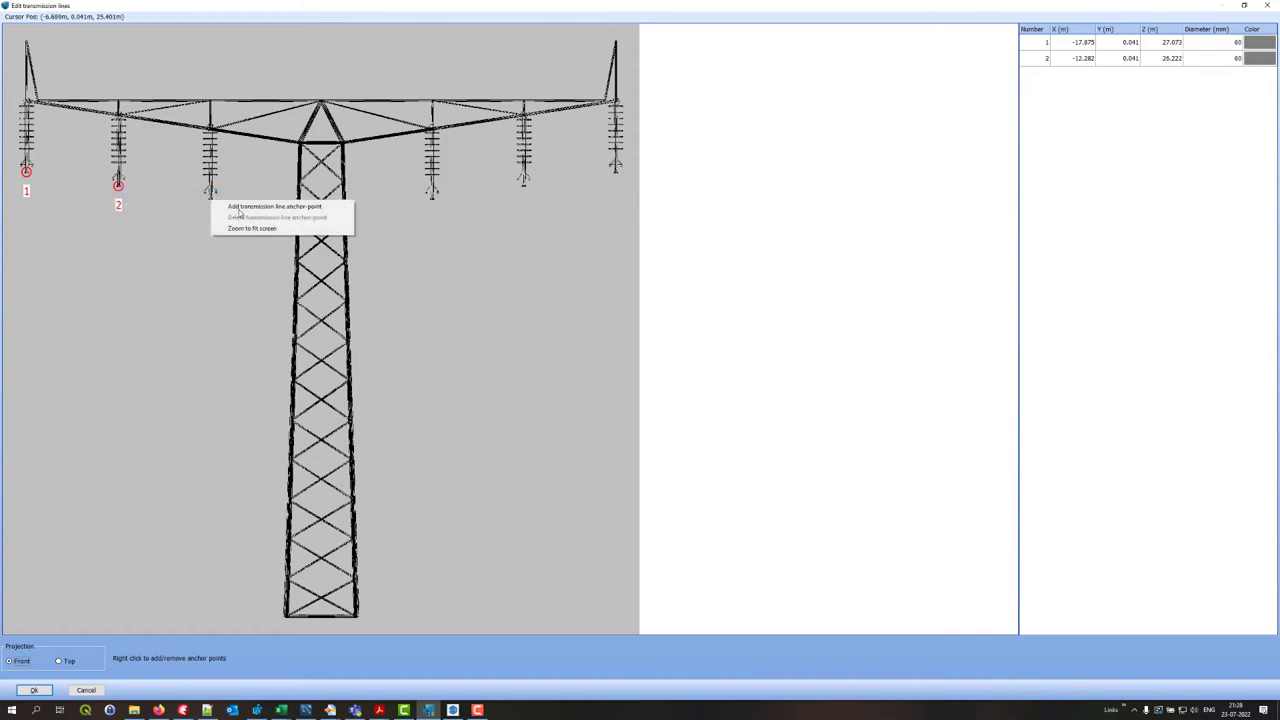
{"action": "key", "text": "Return"}
- Add anchor points 4, 5 and 6 under the three insulators on the tower's right crossarm
{"action": "right_click", "coordinate": [433, 199]}
{"action": "left_click", "coordinate": [453, 207]}
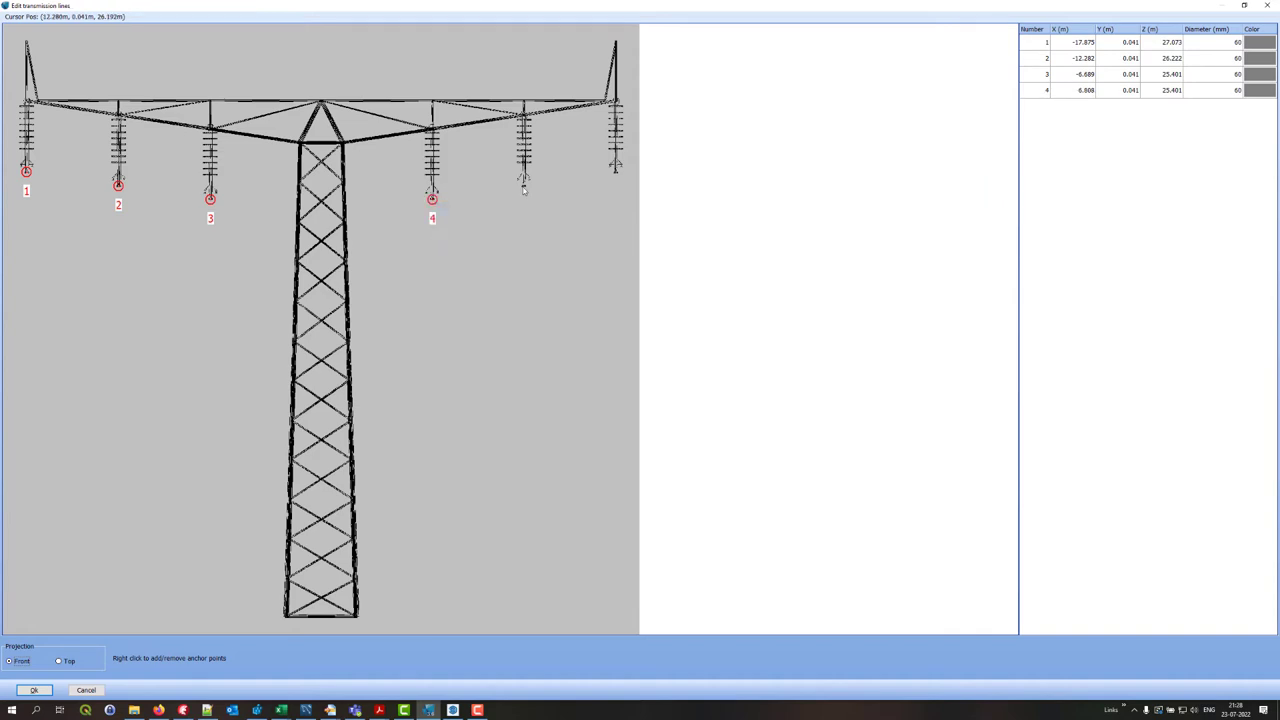
{"action": "right_click", "coordinate": [523, 188]}
{"action": "left_click", "coordinate": [548, 196]}
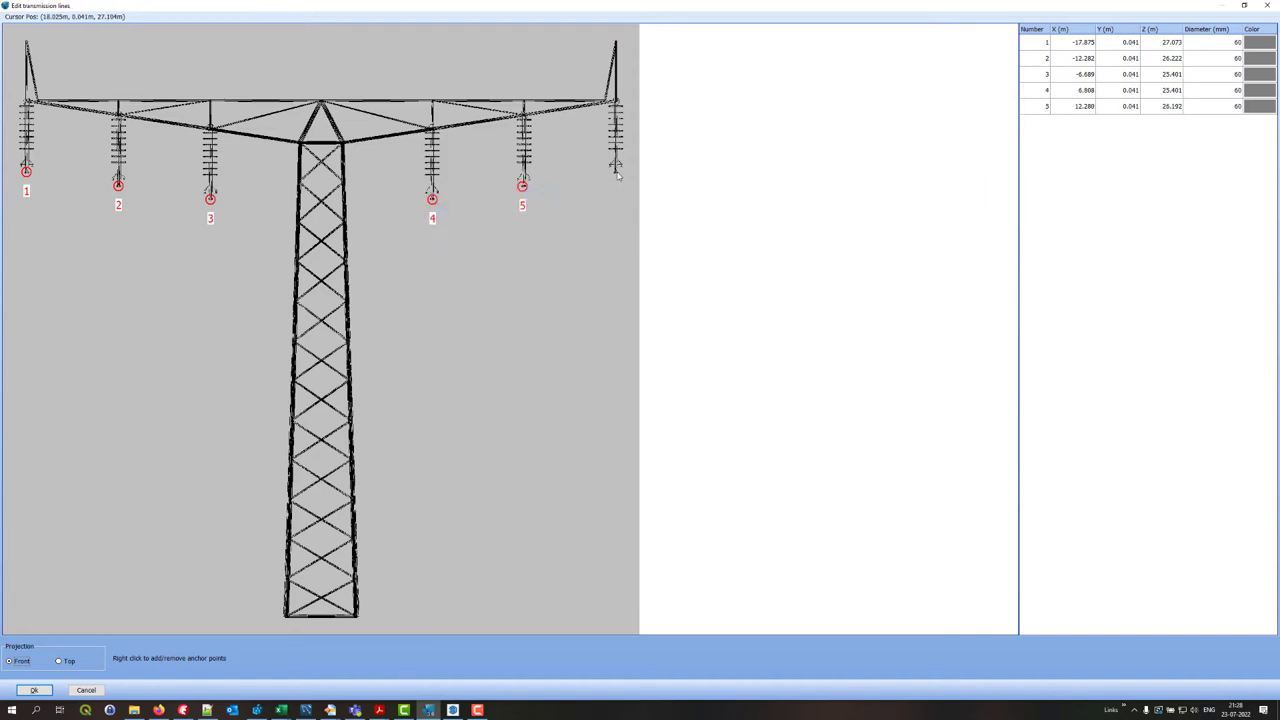
{"action": "right_click", "coordinate": [628, 182]}
{"action": "left_click", "coordinate": [655, 185]}
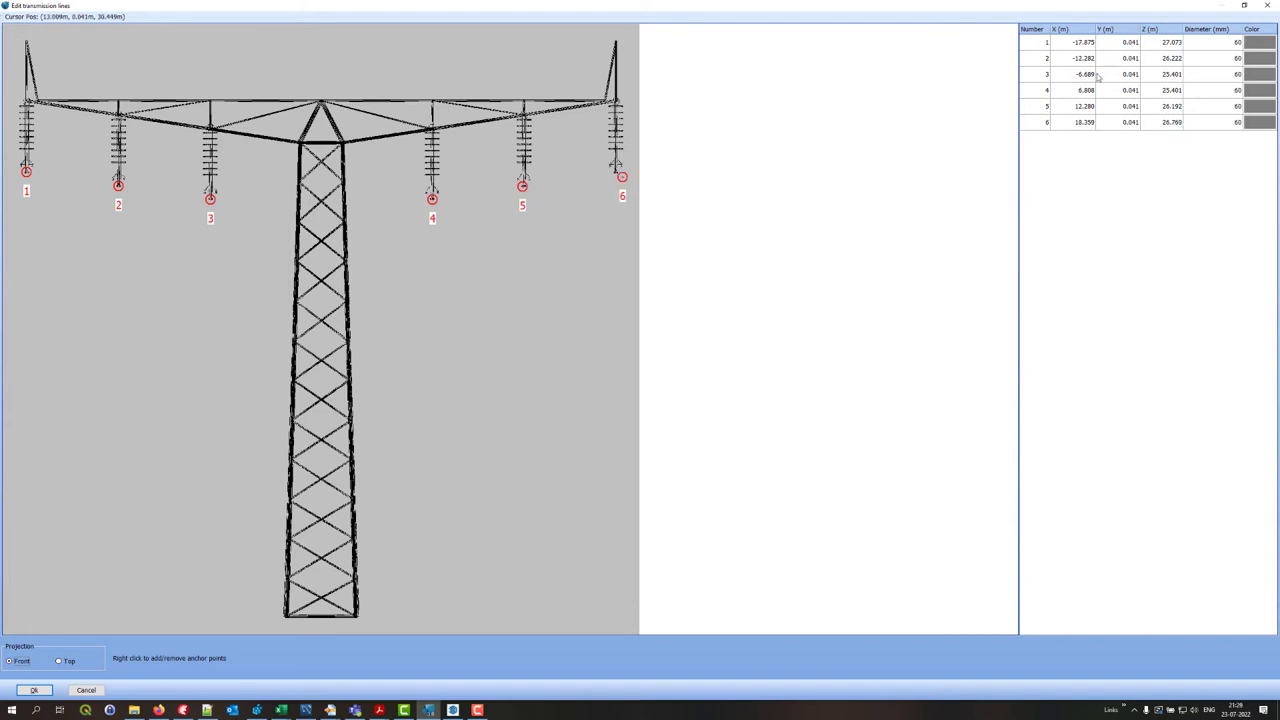
- Add anchor points 7 and 8 at the tips of the tower's two upper peaks
{"action": "right_click", "coordinate": [27, 45]}
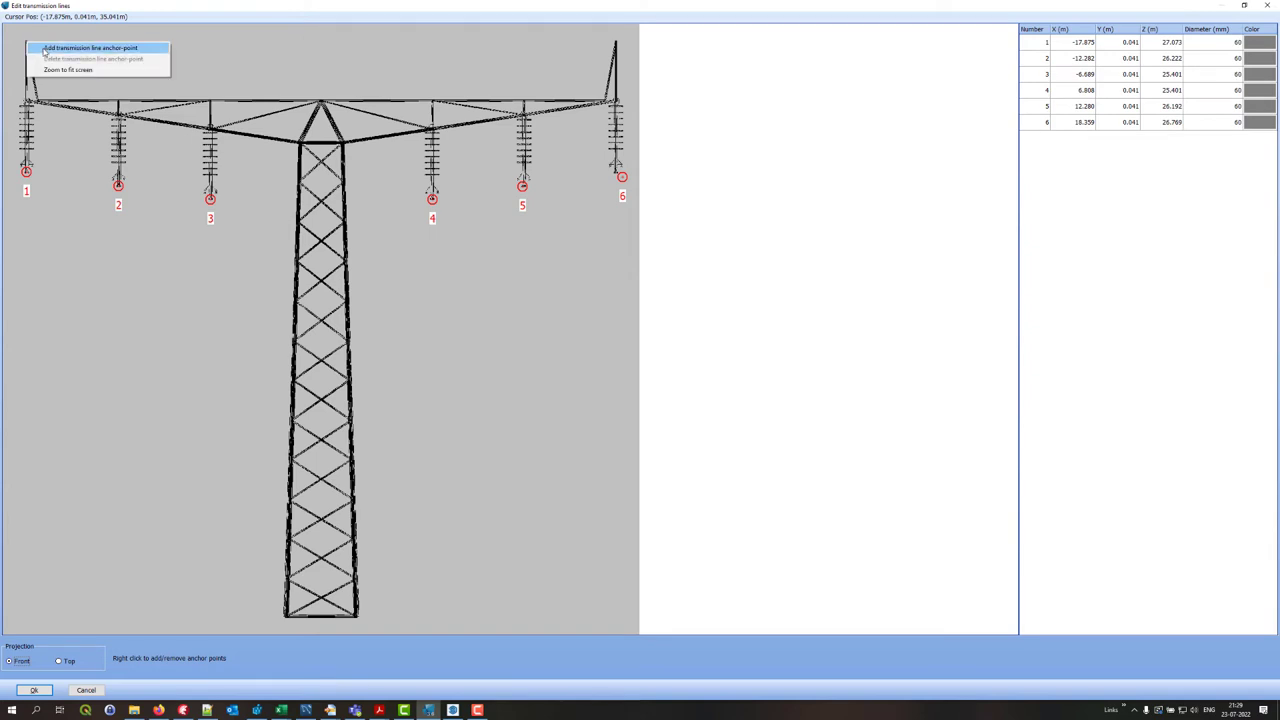
{"action": "left_click", "coordinate": [44, 50]}
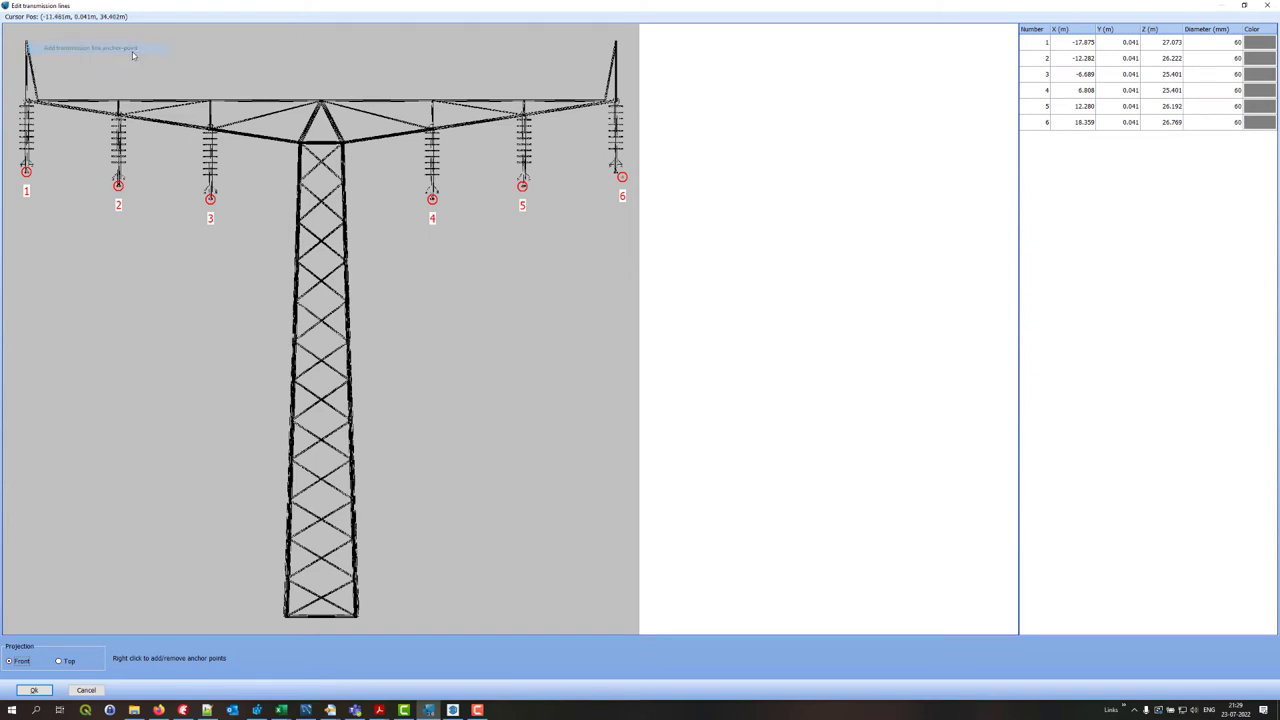
{"action": "right_click", "coordinate": [616, 45]}
{"action": "left_click", "coordinate": [632, 49]}
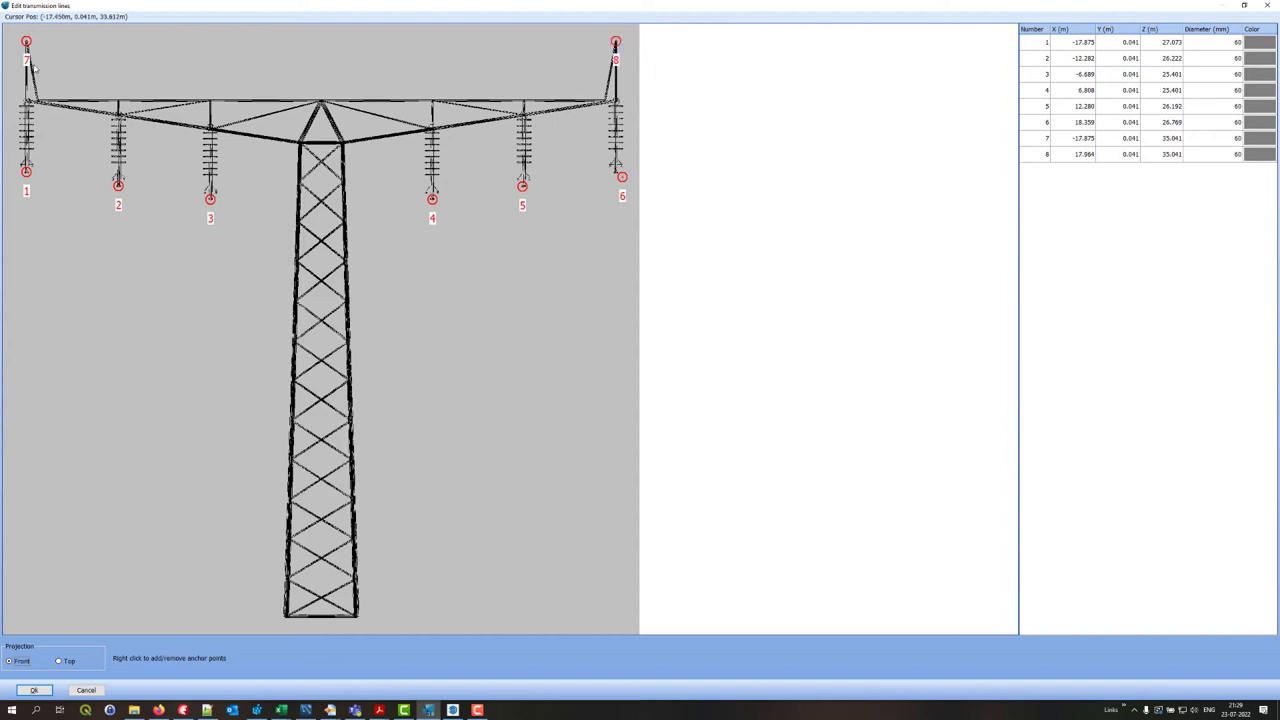
- Set the line diameter at anchor point 8 to 40 mm and show the tower in the top projection
{"action": "double_click", "coordinate": [1237, 155]}
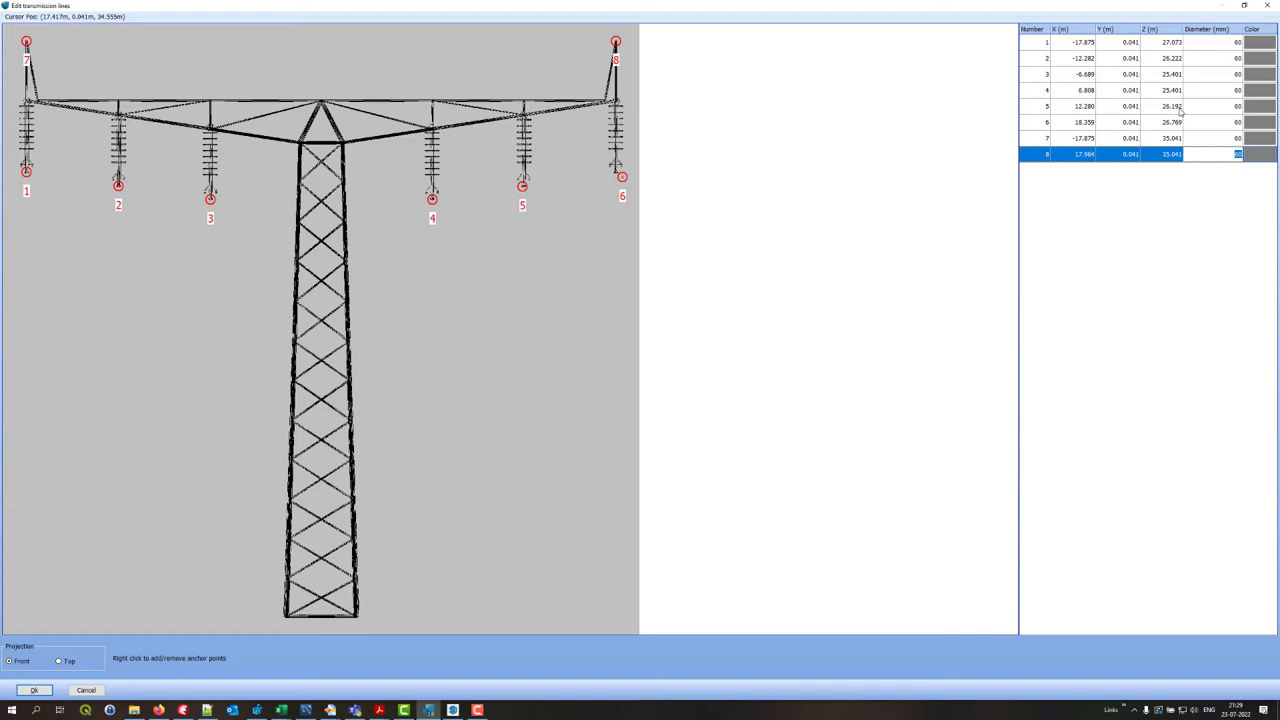
{"action": "type", "text": "40"}
{"action": "left_click", "coordinate": [59, 662]}
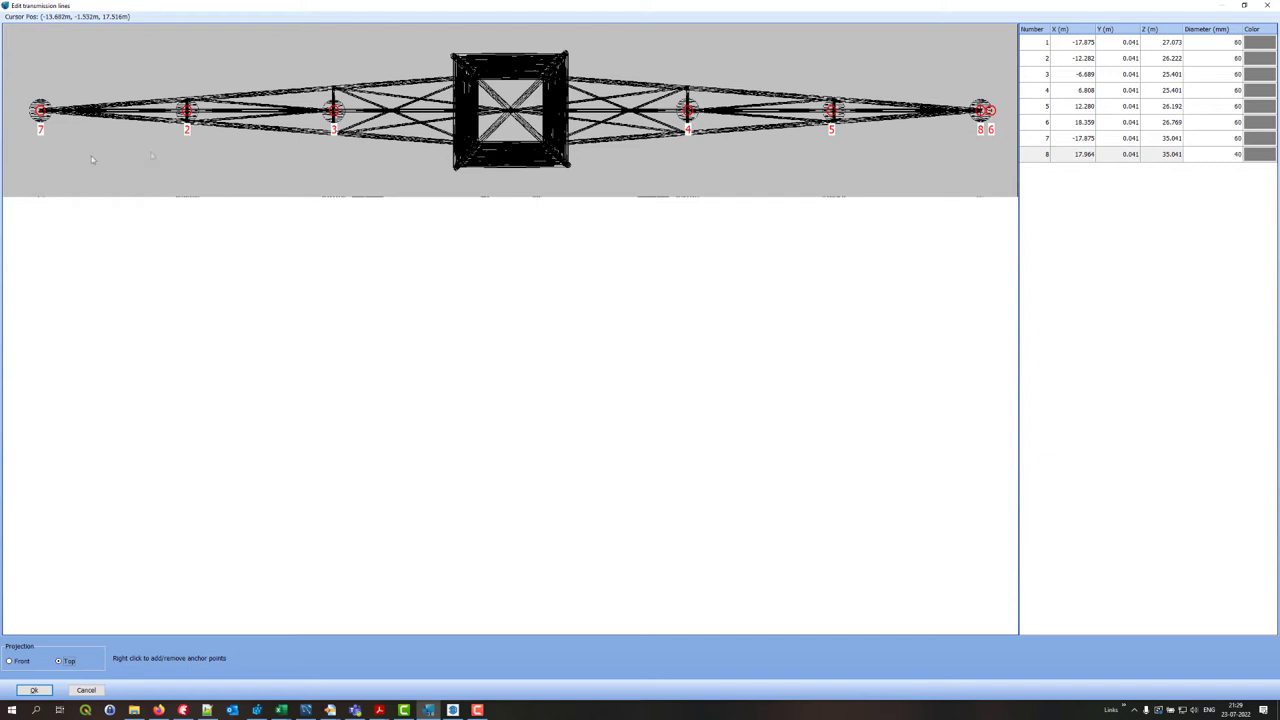
- Accept tower 58.1's anchor points, then align anchor points 6 and 5 with the lower ends of their insulators on tower 58.2
{"action": "left_click", "coordinate": [34, 690]}
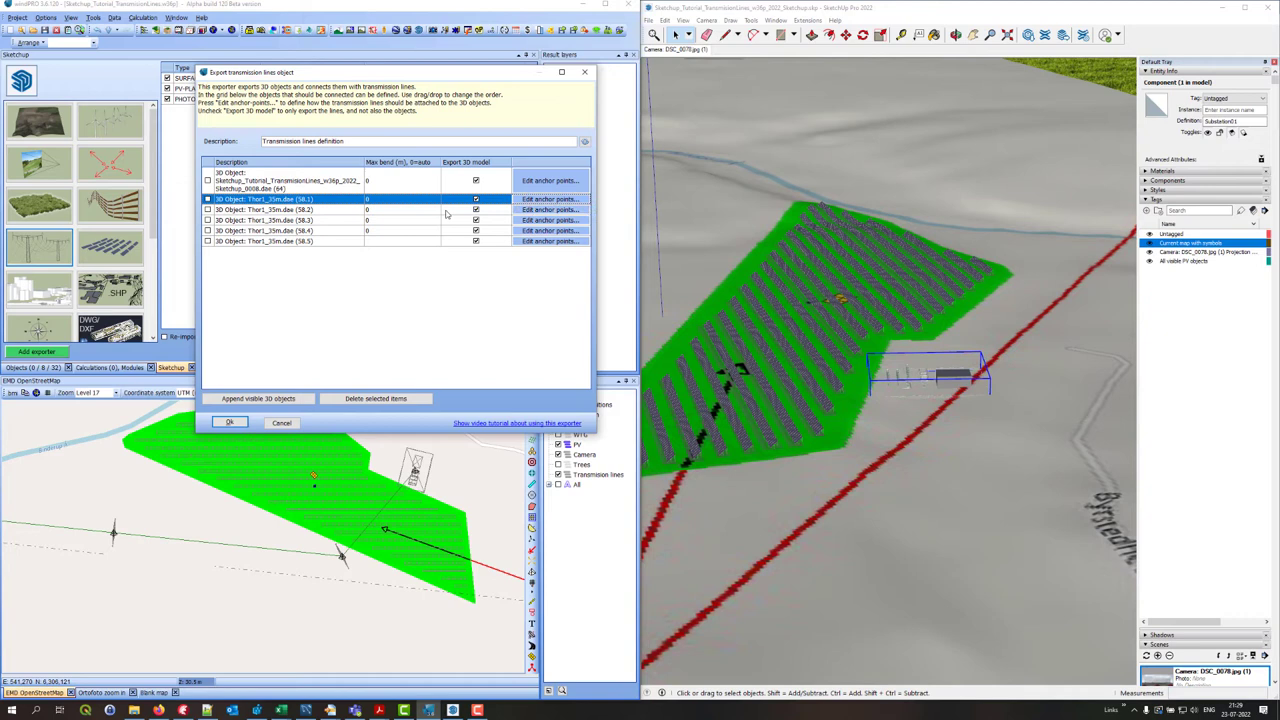
{"action": "left_click", "coordinate": [543, 211]}
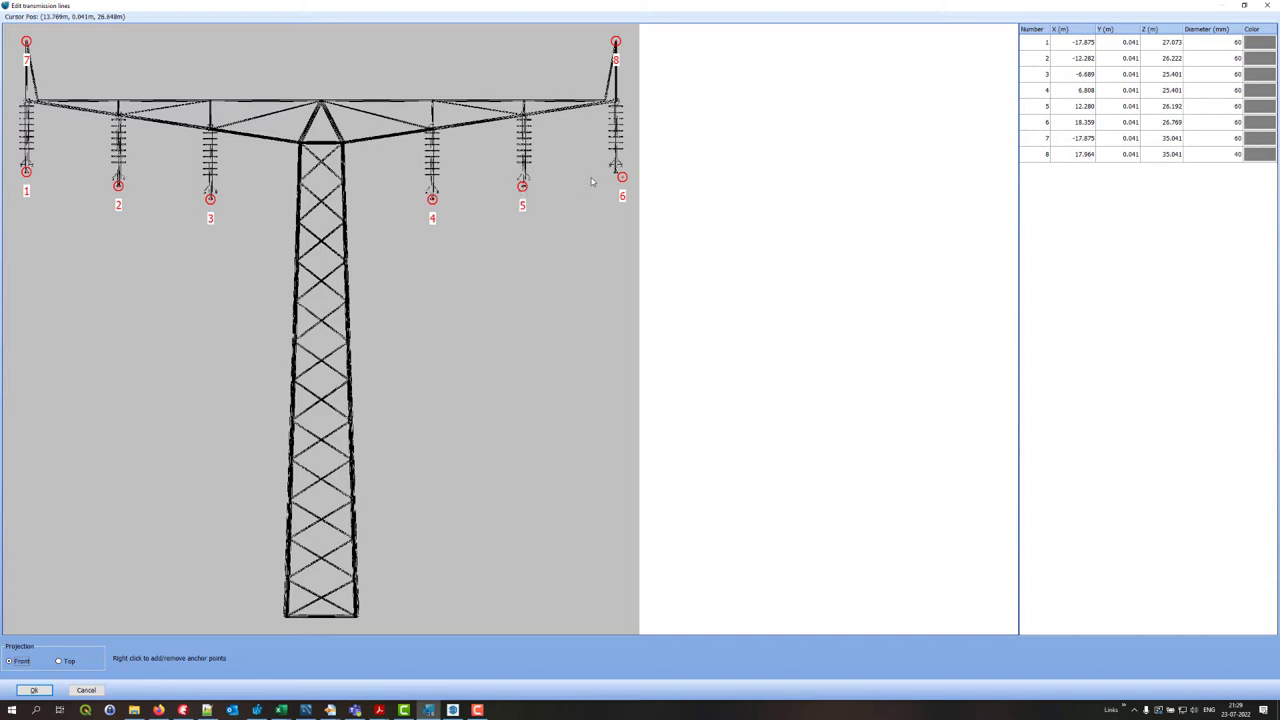
{"action": "left_click_drag", "start_coordinate": [621, 177], "coordinate": [615, 173]}
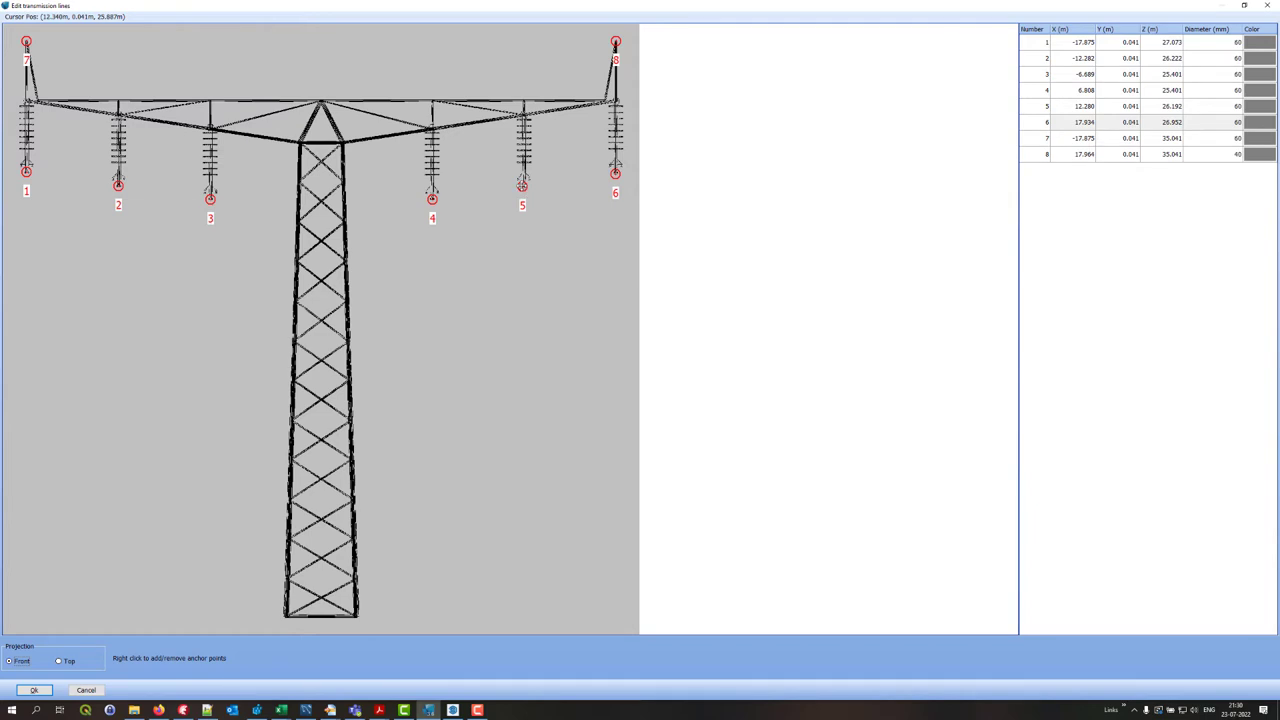
{"action": "left_click", "coordinate": [522, 184]}
{"action": "left_click_drag", "start_coordinate": [522, 185], "coordinate": [523, 184]}
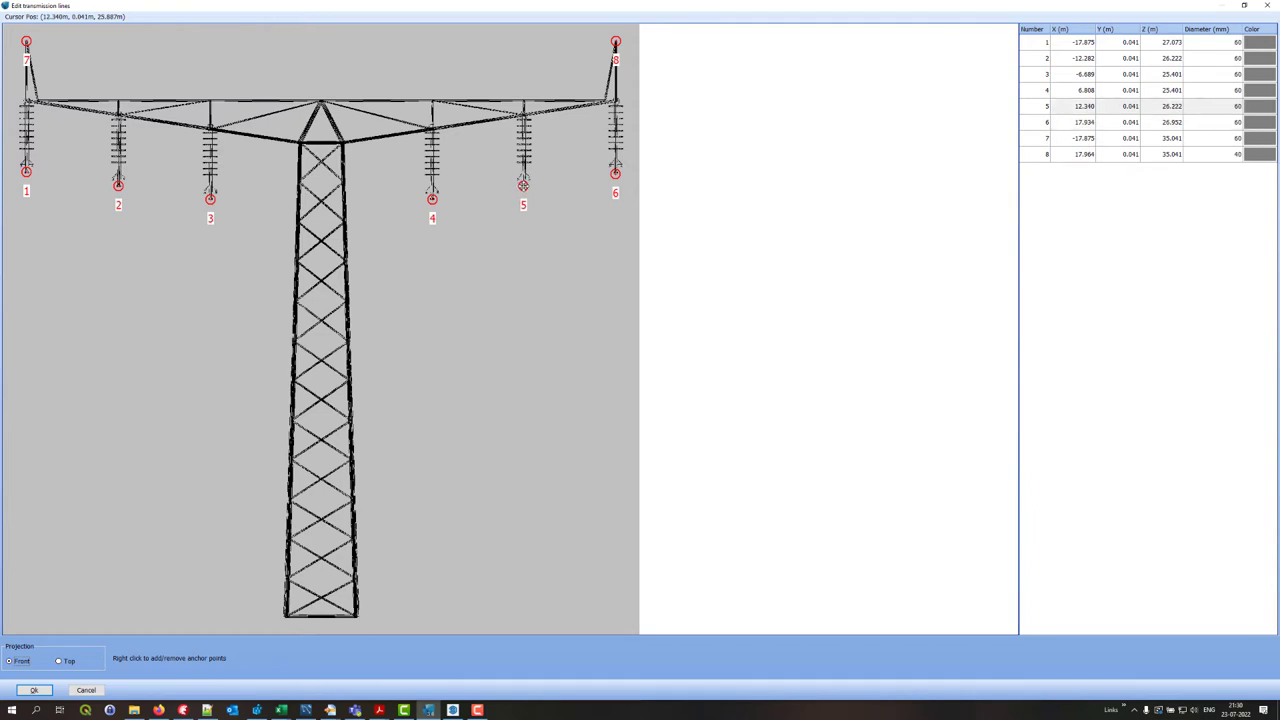
{"action": "left_click", "coordinate": [34, 690]}
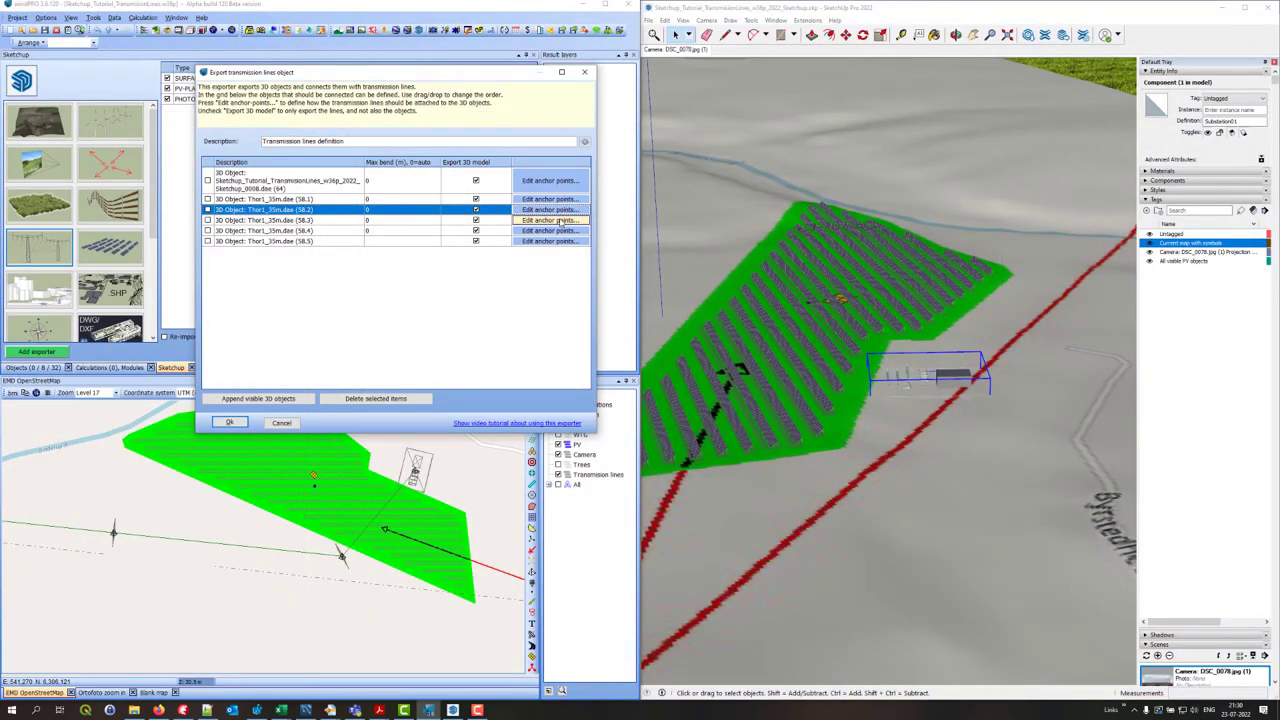
- Check the anchor points of tower 58.3 in the front projection and return to the list of connected objects
{"action": "left_click", "coordinate": [560, 222]}
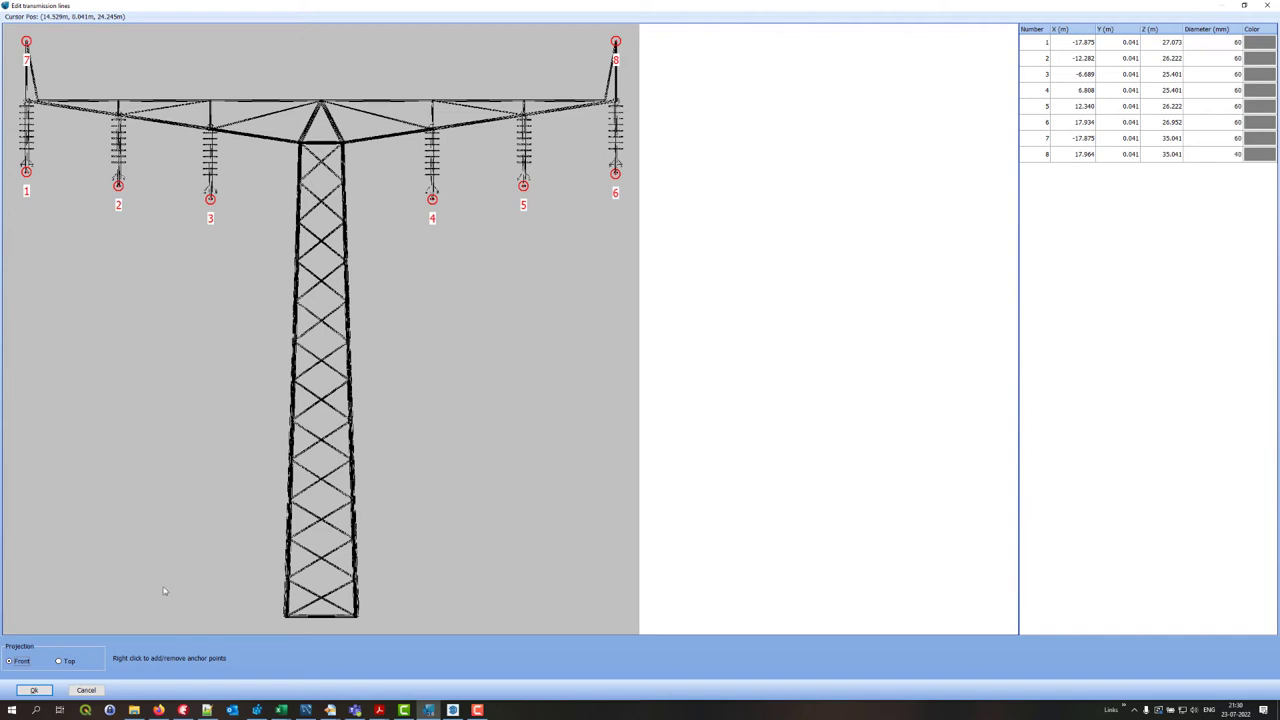
{"action": "left_click", "coordinate": [34, 690]}
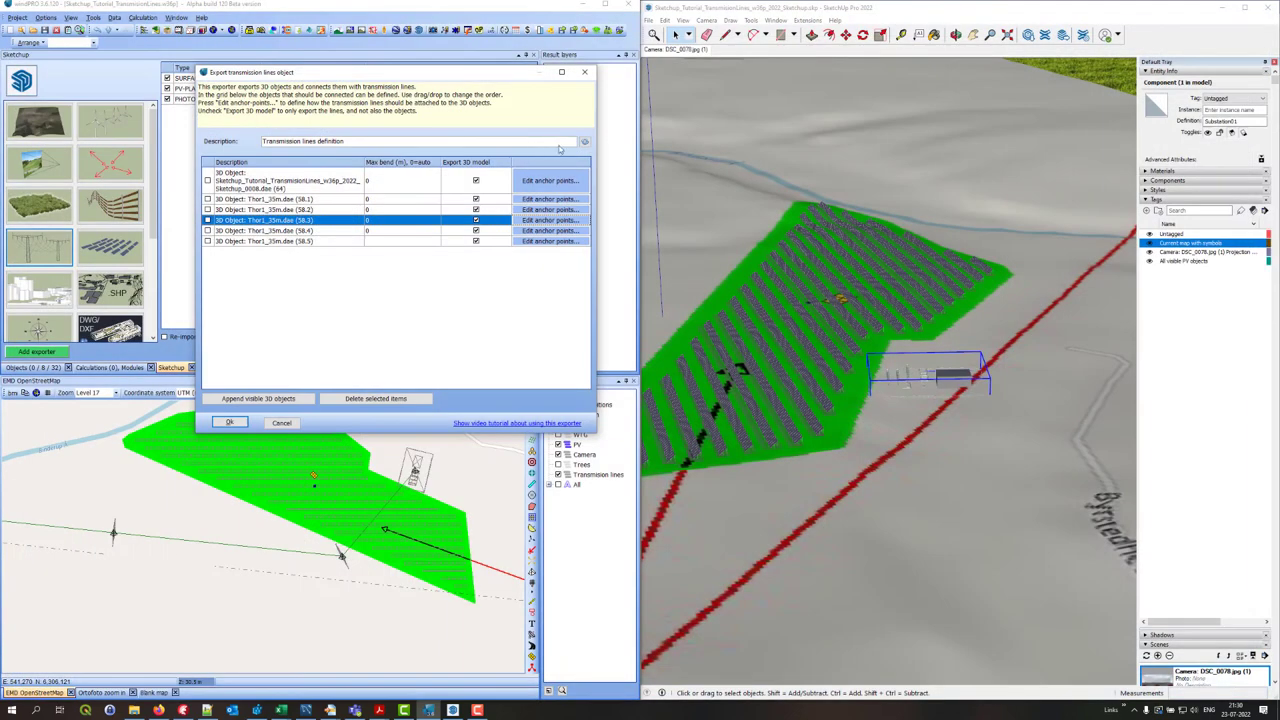
{"action": "left_click", "coordinate": [300, 199]}
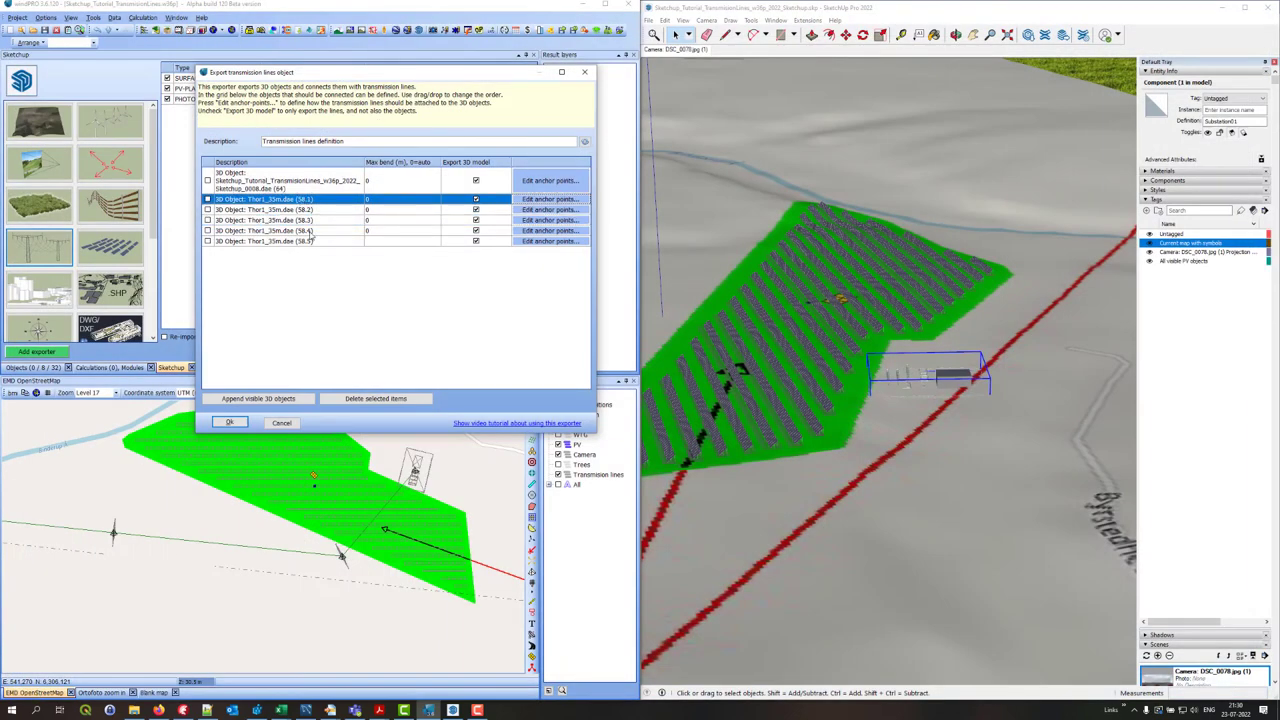
- Open the substation's anchor points for editing, glance at the model in SketchUp, and show the substation in the top projection
{"action": "left_click", "coordinate": [247, 182]}
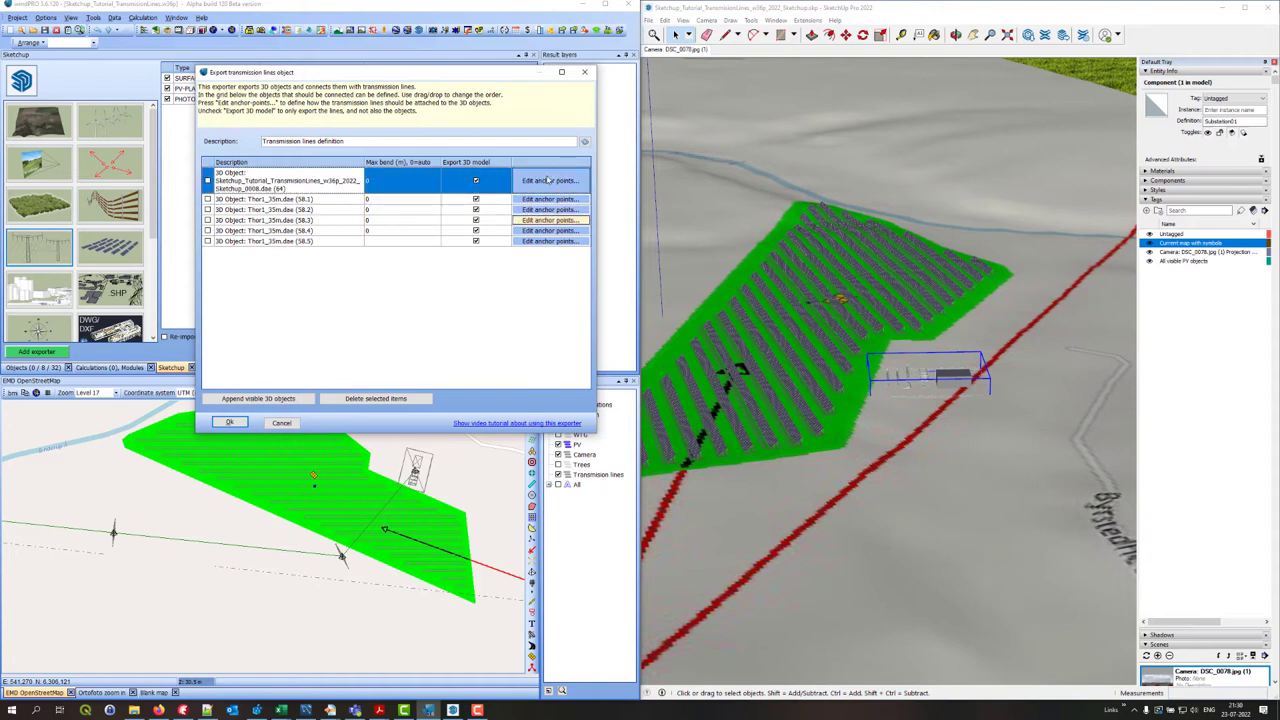
{"action": "left_click", "coordinate": [545, 182]}
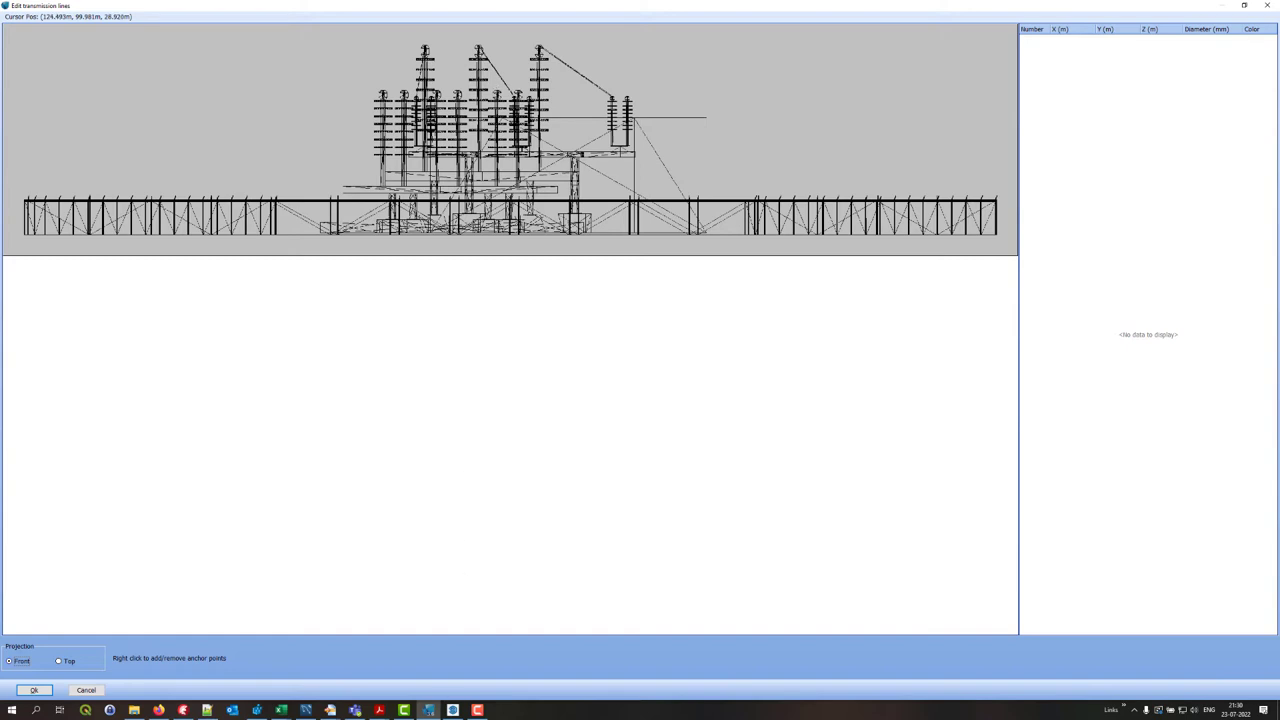
{"action": "left_click", "coordinate": [453, 710]}
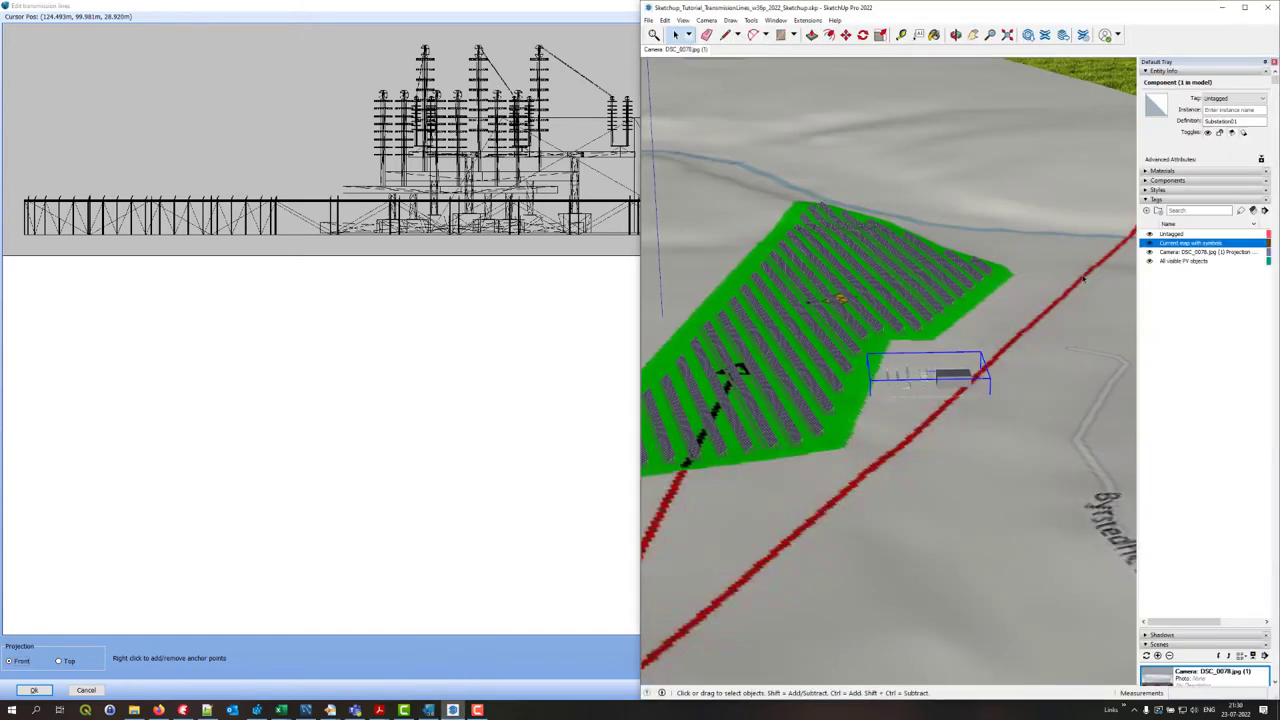
{"action": "left_click", "coordinate": [346, 340]}
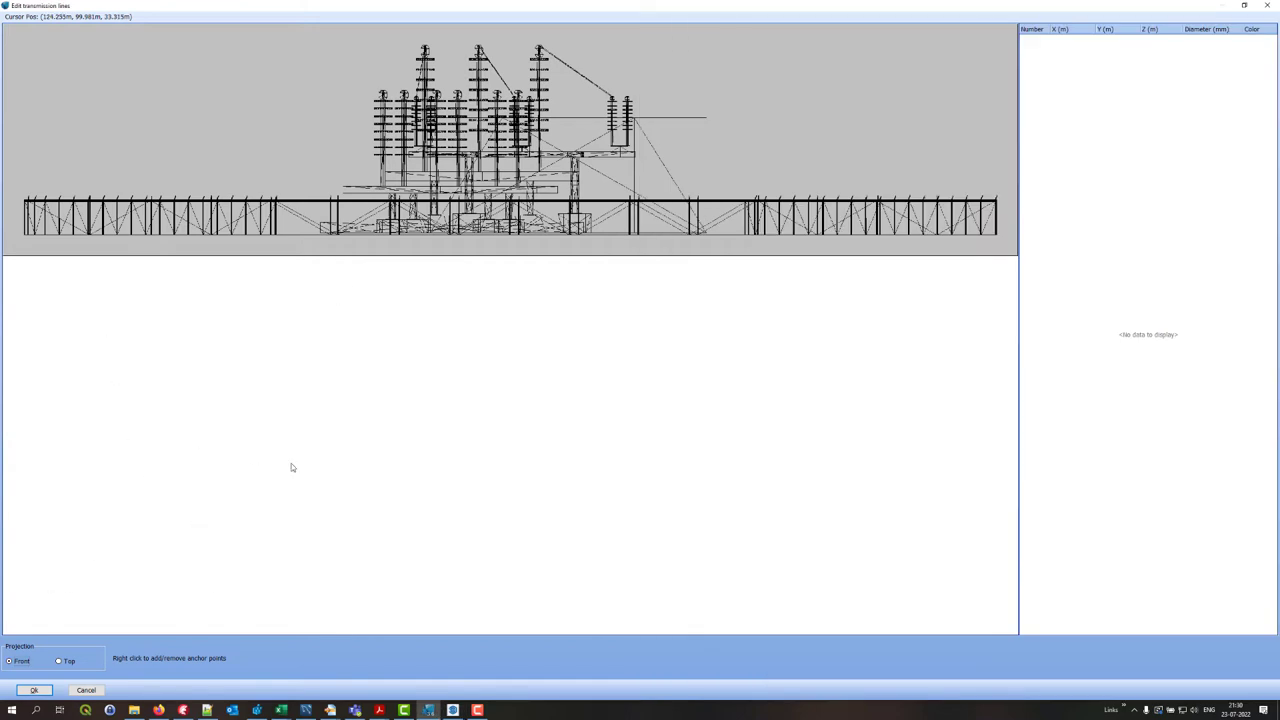
{"action": "left_click", "coordinate": [59, 662]}
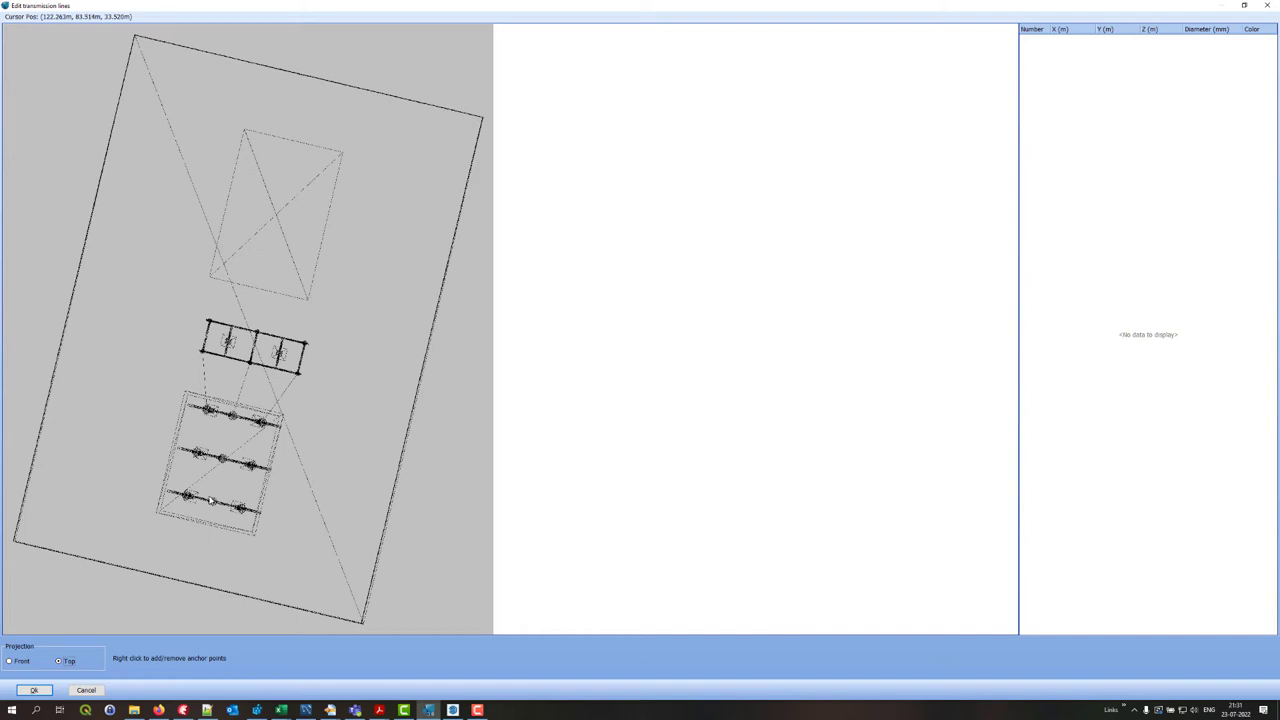
- Add anchor points 1, 2 and 3 on the three insulators of the substation's outermost row, farthest from the transformer frame
{"action": "scroll", "coordinate": [210, 500], "scroll_direction": "up", "scroll_amount": 3}
{"action": "scroll", "coordinate": [210, 500], "scroll_direction": "up", "scroll_amount": 2}
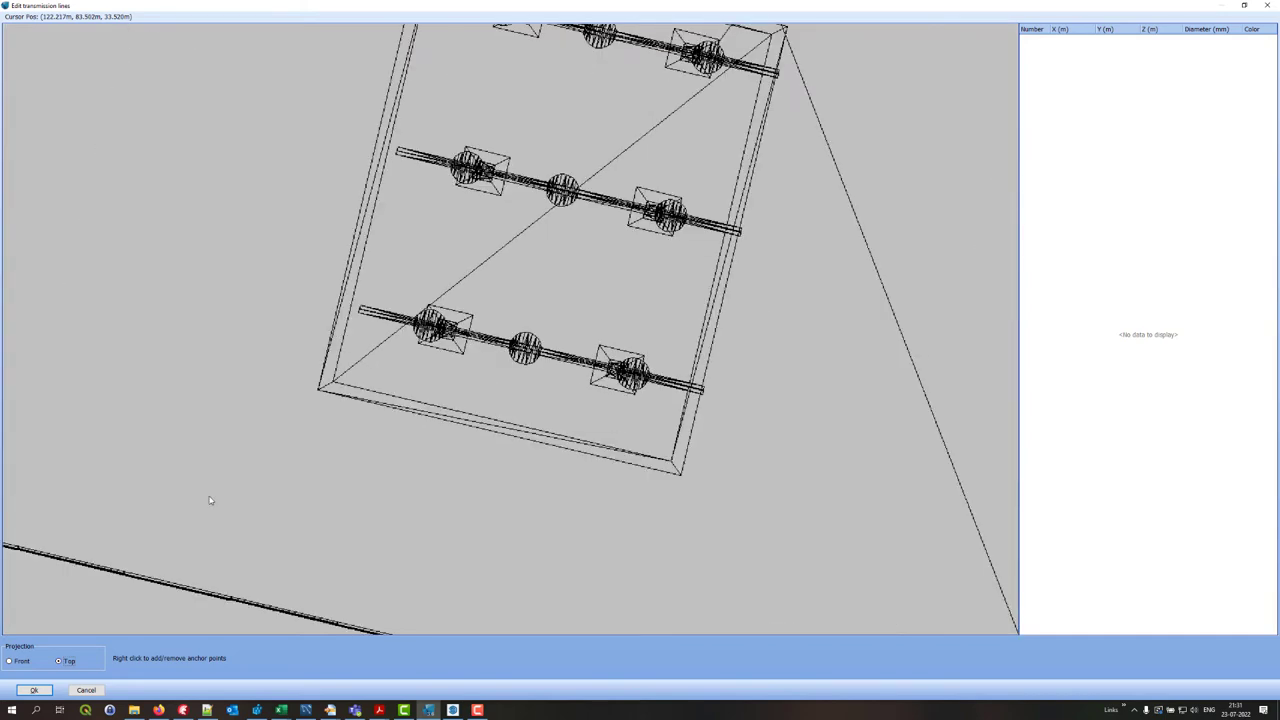
{"action": "scroll", "coordinate": [210, 500], "scroll_direction": "down", "scroll_amount": 3}
{"action": "scroll", "coordinate": [412, 330], "scroll_direction": "up", "scroll_amount": 1}
{"action": "scroll", "coordinate": [602, 337], "scroll_direction": "up", "scroll_amount": 1}
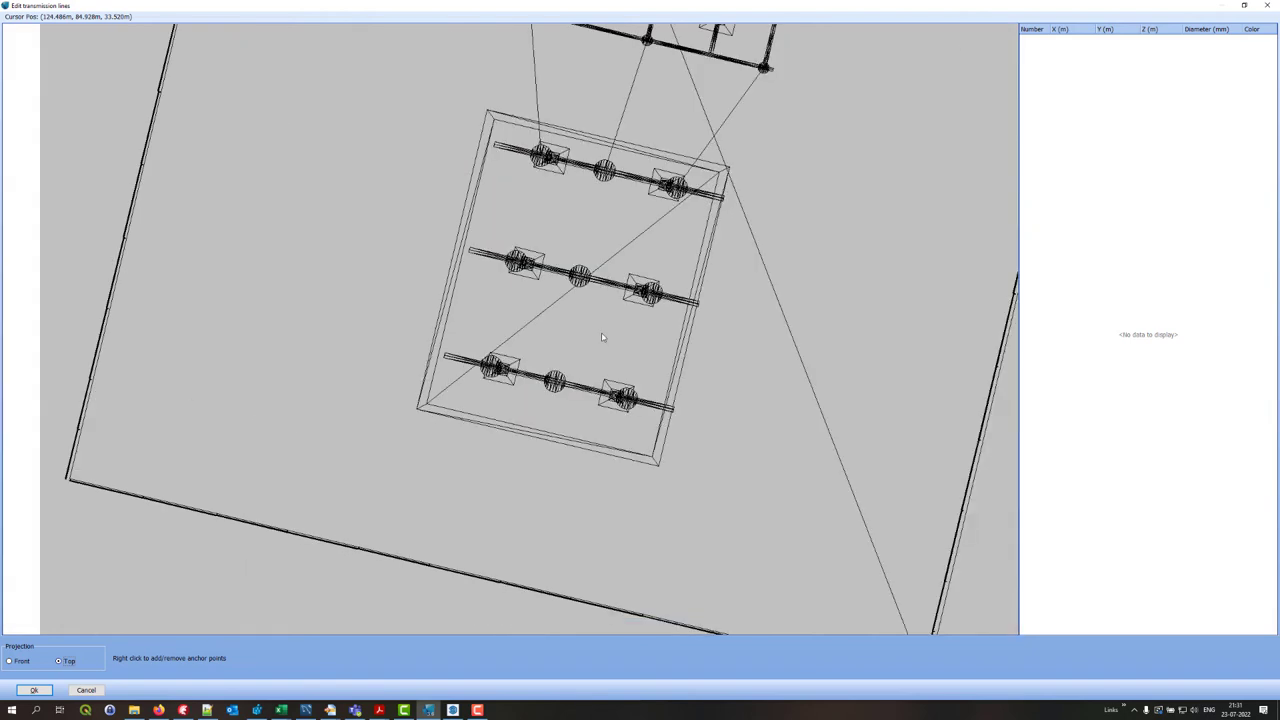
{"action": "left_click_drag", "start_coordinate": [602, 337], "coordinate": [445, 295]}
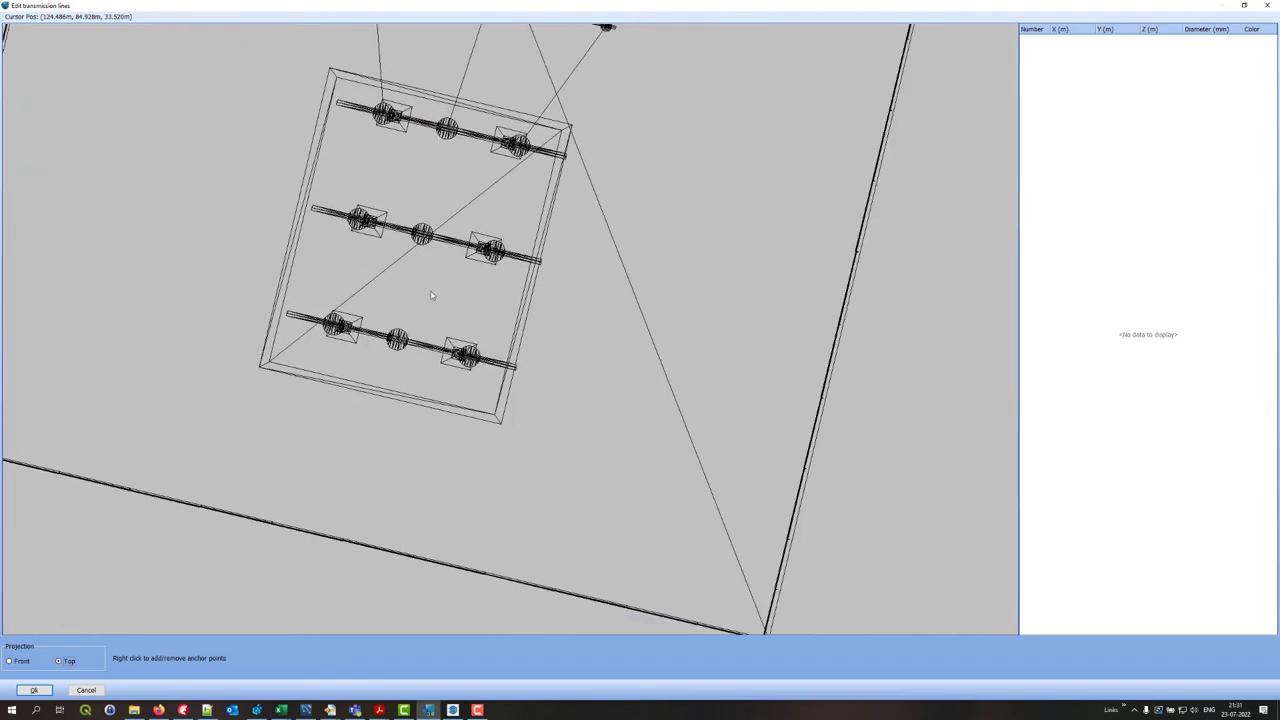
{"action": "right_click", "coordinate": [335, 328]}
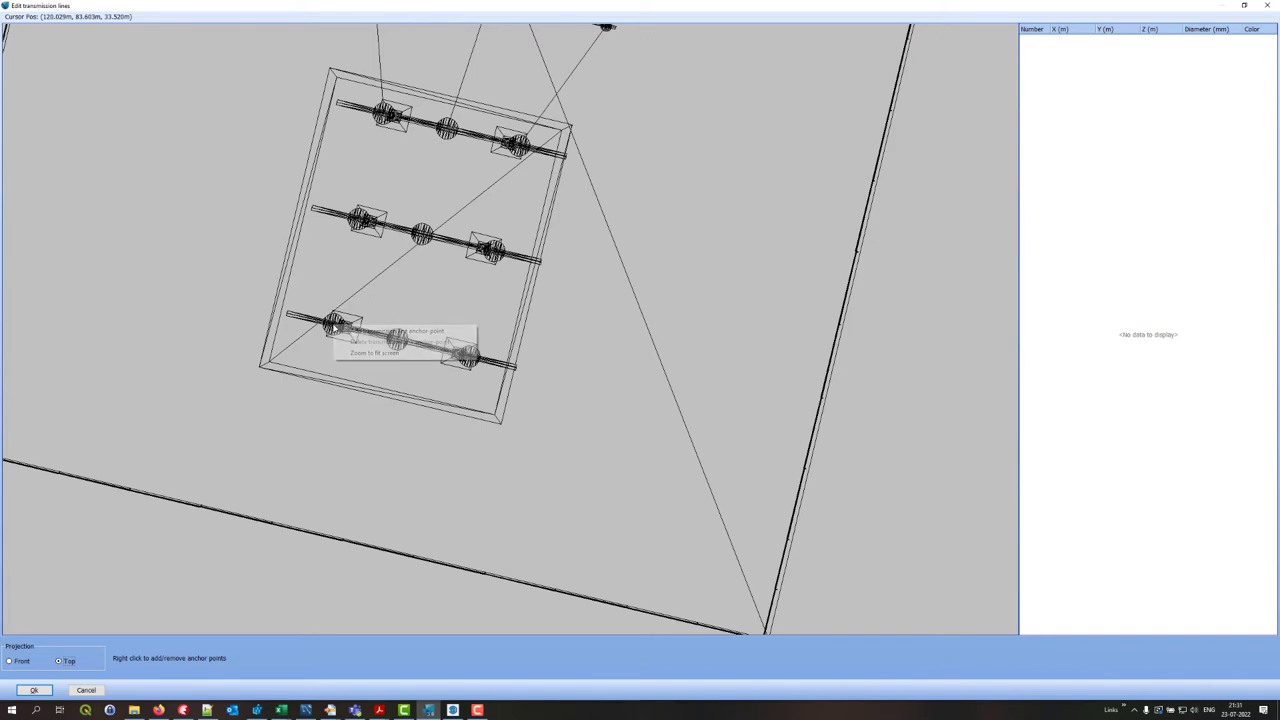
{"action": "left_click", "coordinate": [365, 331]}
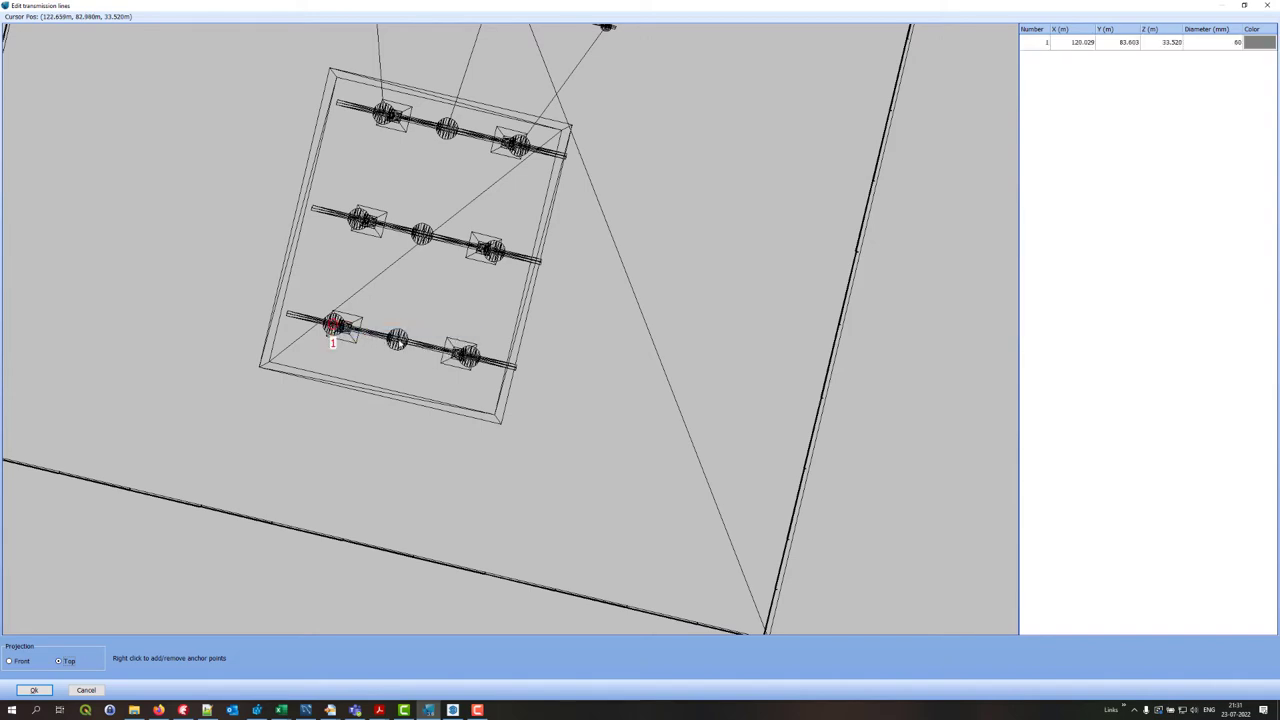
{"action": "right_click", "coordinate": [404, 344]}
{"action": "left_click", "coordinate": [434, 347]}
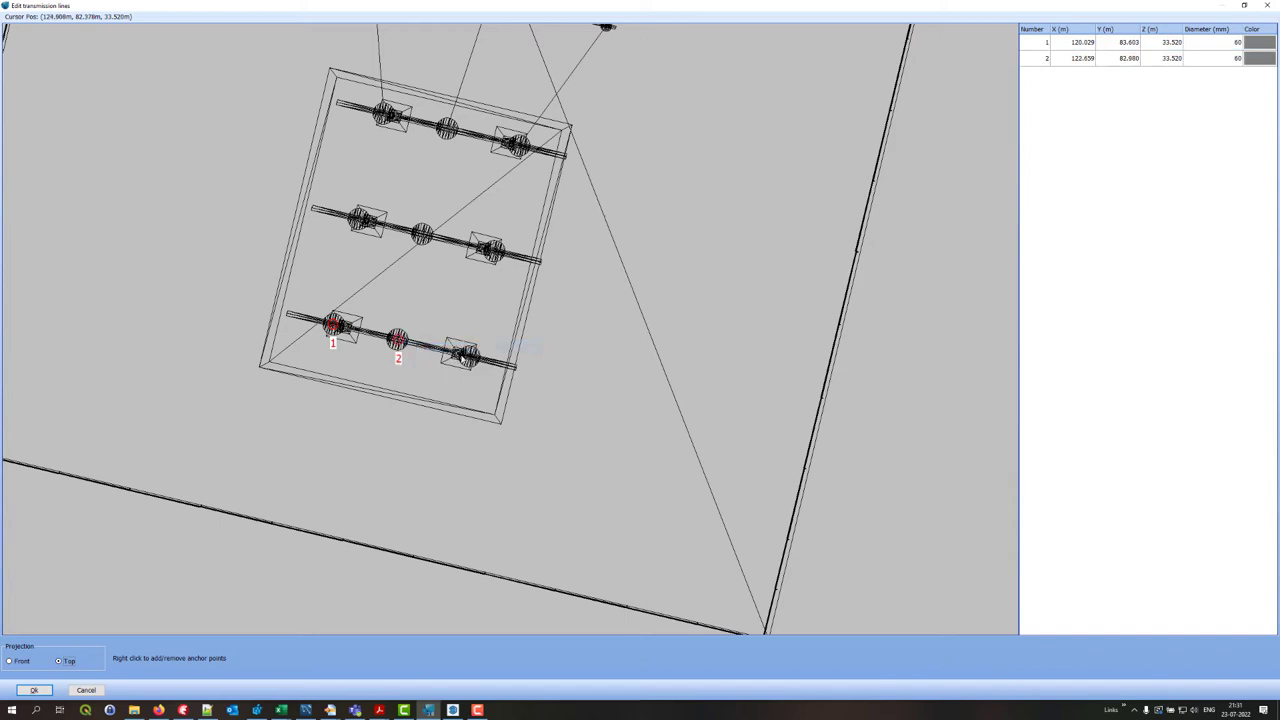
{"action": "right_click", "coordinate": [470, 358]}
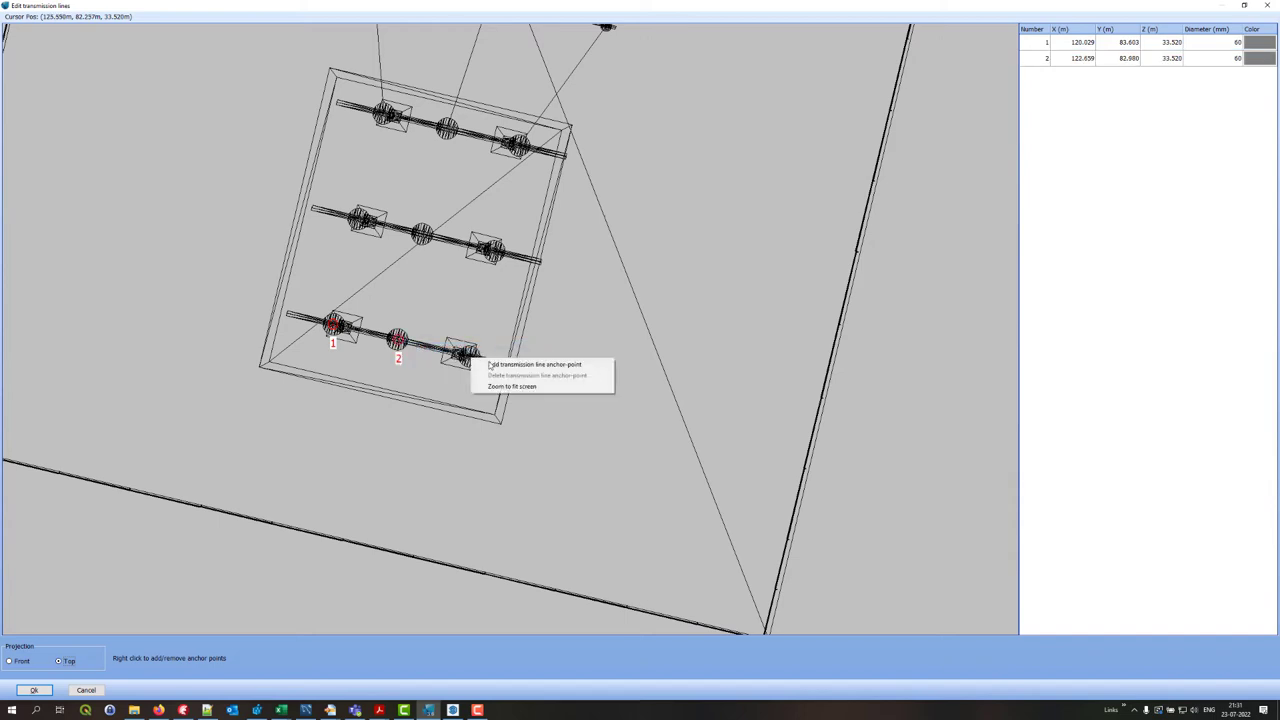
{"action": "left_click", "coordinate": [492, 366]}
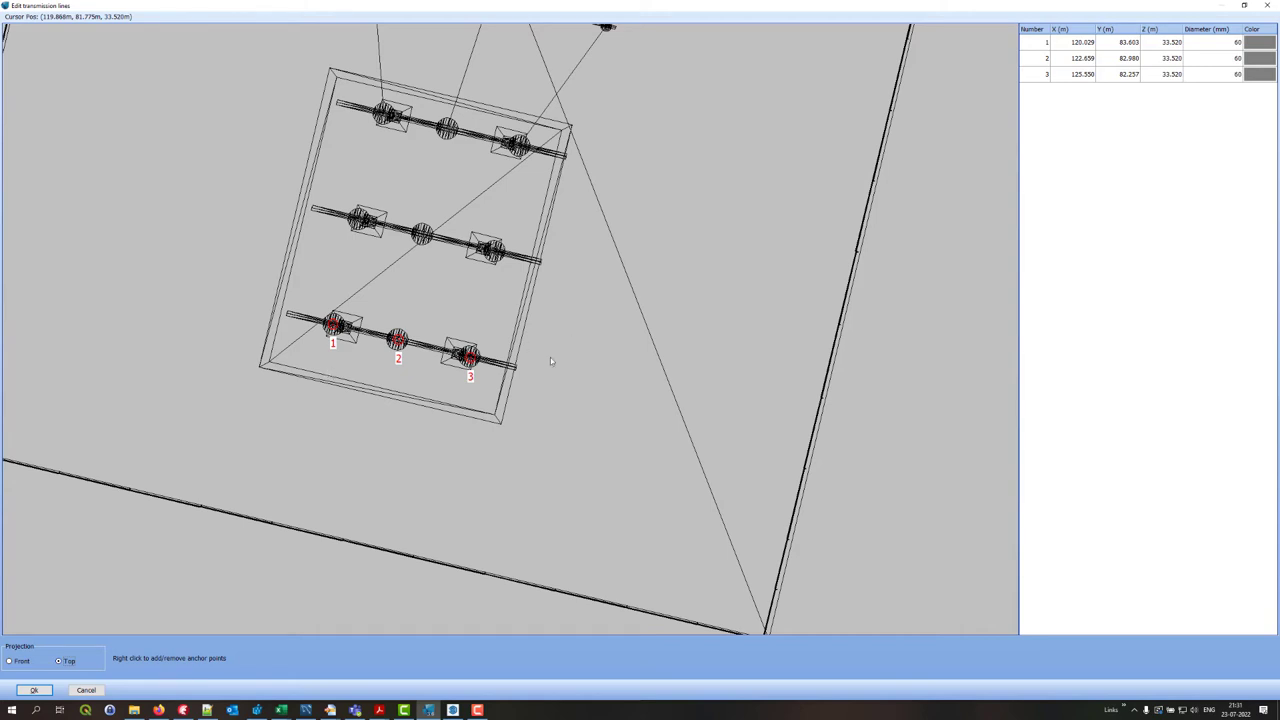
- Add anchor points 4, 5 and 6 on the three insulators of the substation's middle row
{"action": "right_click", "coordinate": [357, 221]}
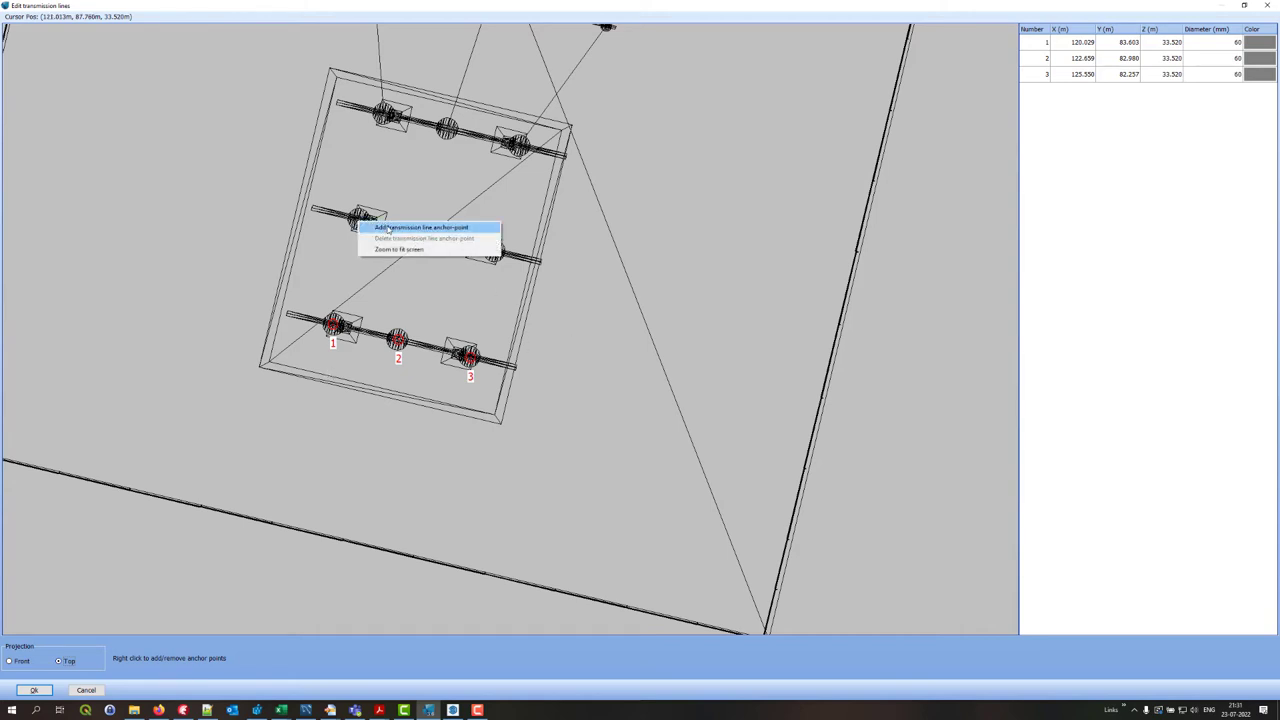
{"action": "left_click", "coordinate": [400, 226]}
{"action": "right_click", "coordinate": [421, 238]}
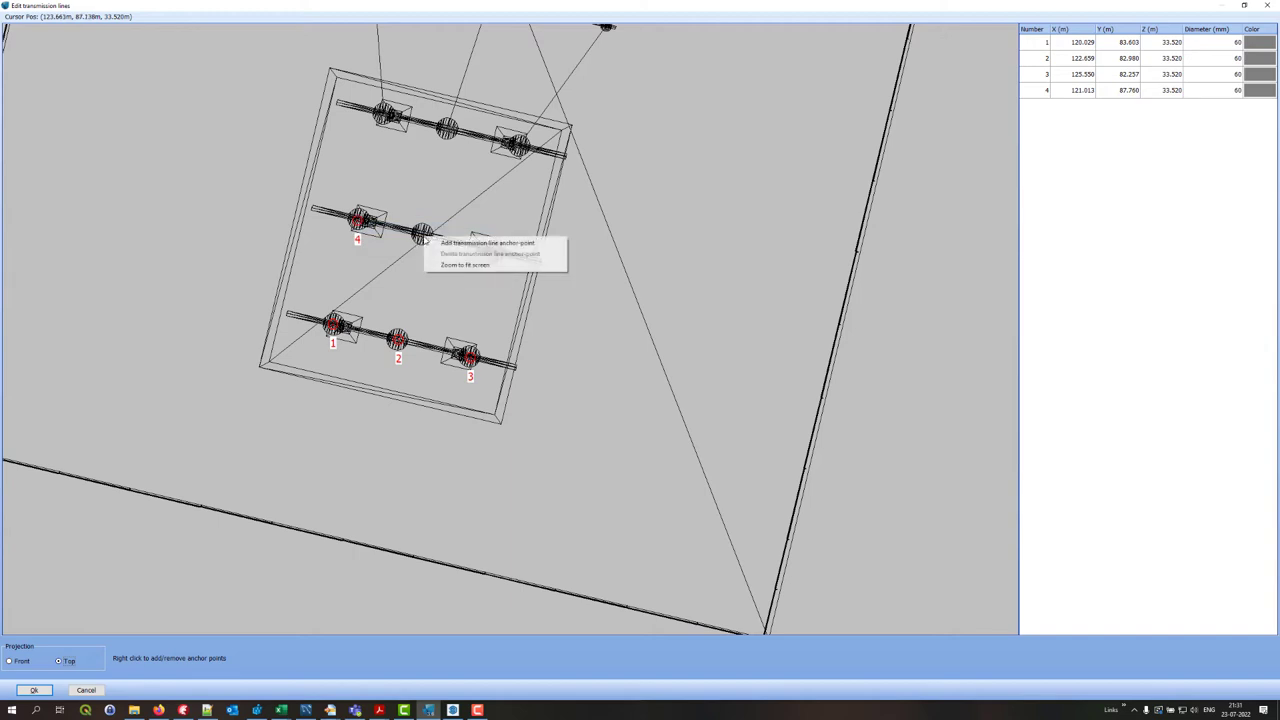
{"action": "left_click", "coordinate": [466, 244]}
{"action": "right_click", "coordinate": [494, 251]}
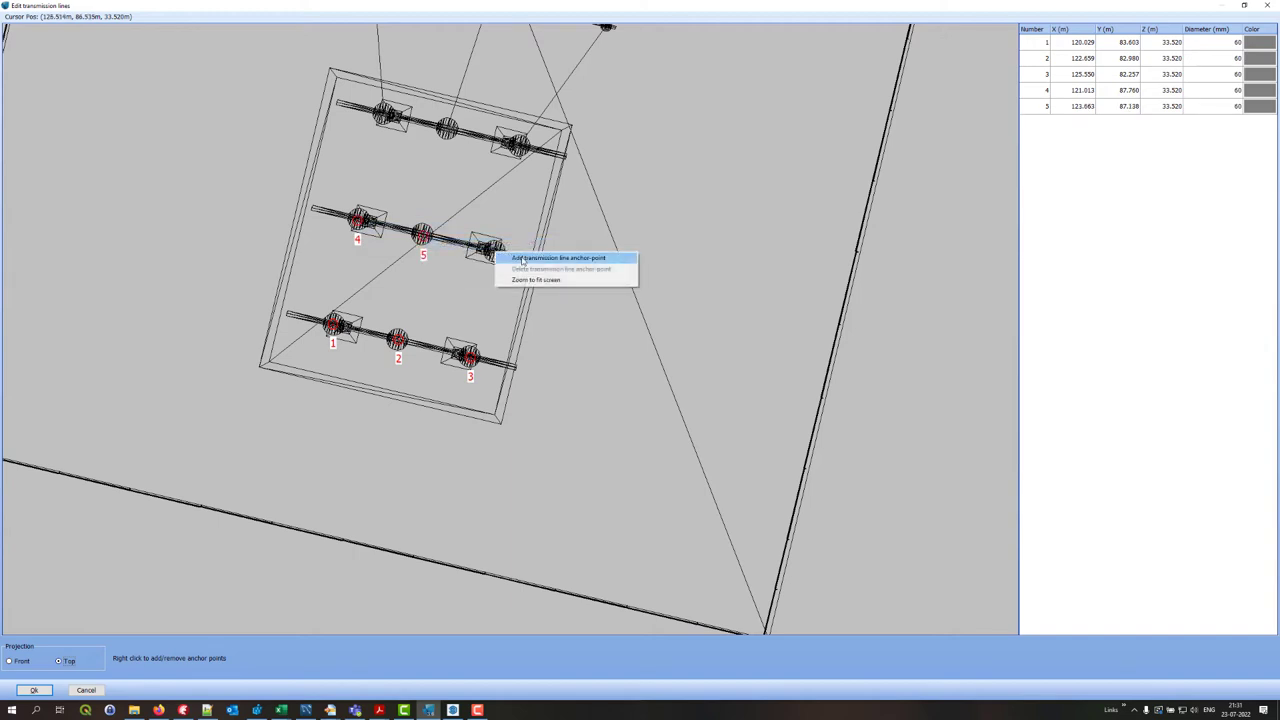
{"action": "left_click", "coordinate": [521, 259]}
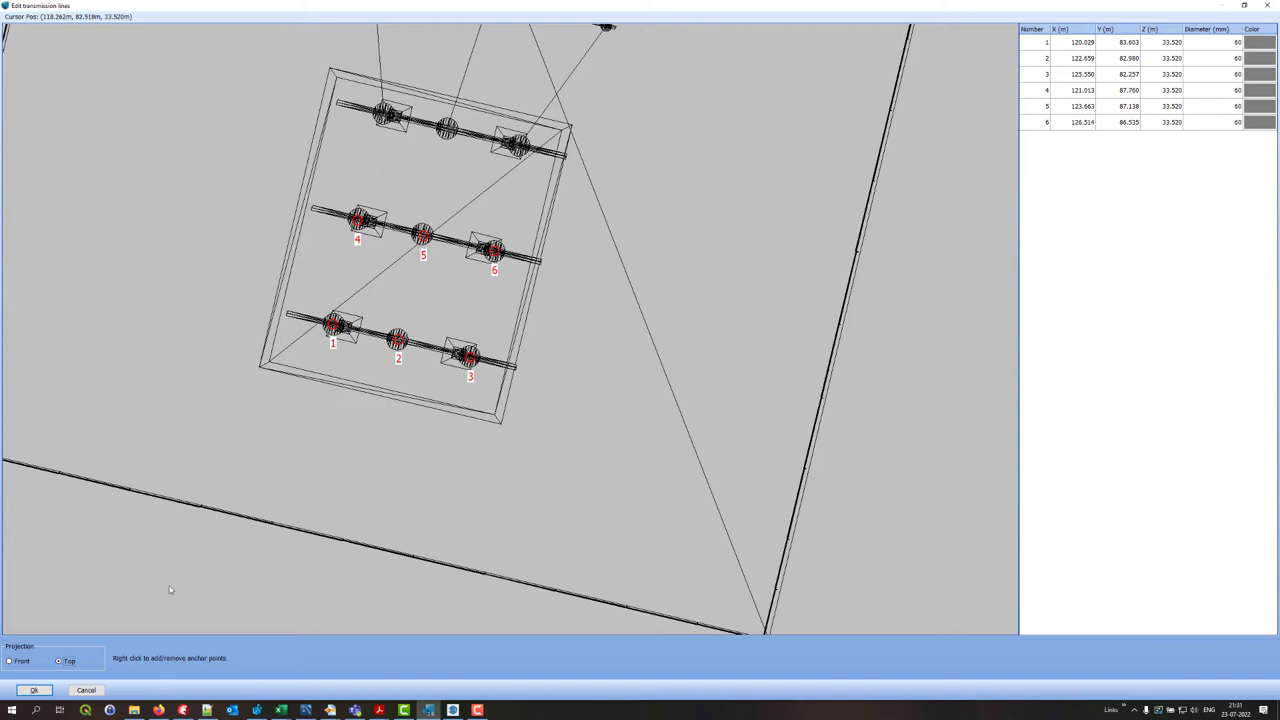
- In the front projection, raise anchor point 1 to the top of its insulator at Z 35.823 m
{"action": "left_click", "coordinate": [11, 662]}
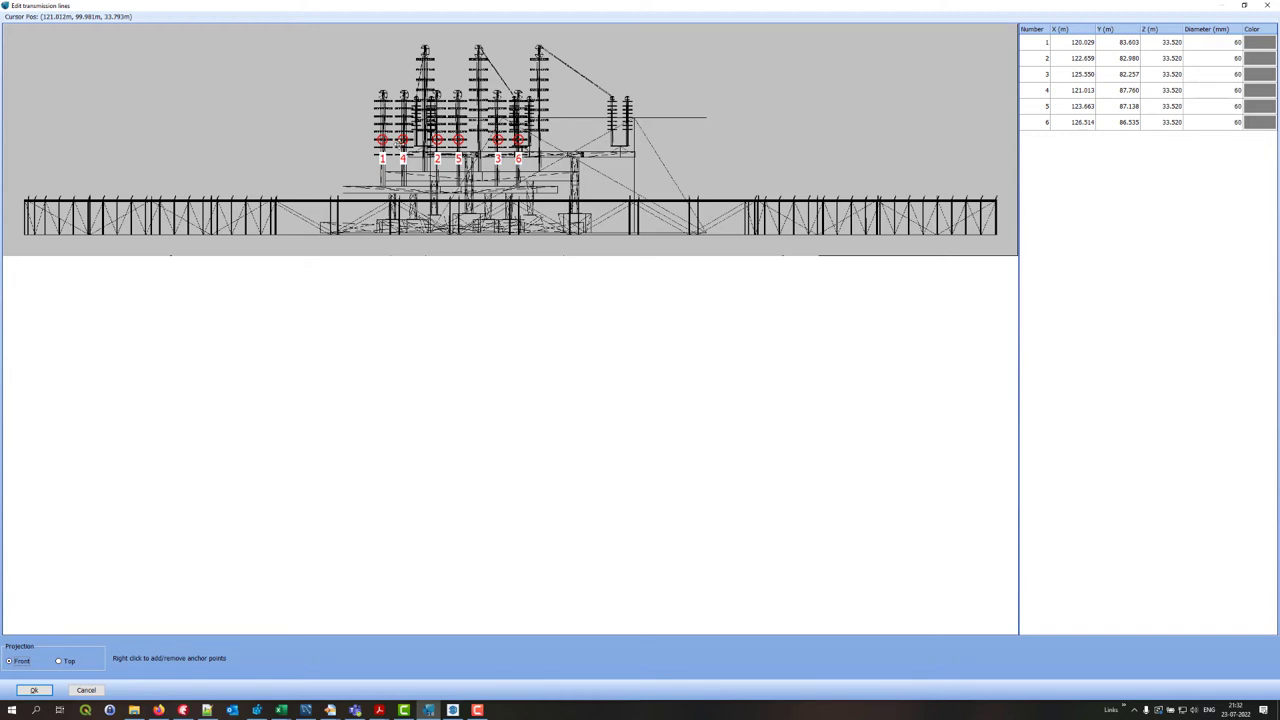
{"action": "mouse_move", "coordinate": [384, 140]}
{"action": "middle_mouse_down"}
{"action": "mouse_move", "coordinate": [386, 94]}
{"action": "mouse_move", "coordinate": [382, 148]}
{"action": "middle_mouse_up"}
{"action": "left_click_drag", "start_coordinate": [382, 148], "coordinate": [382, 100]}
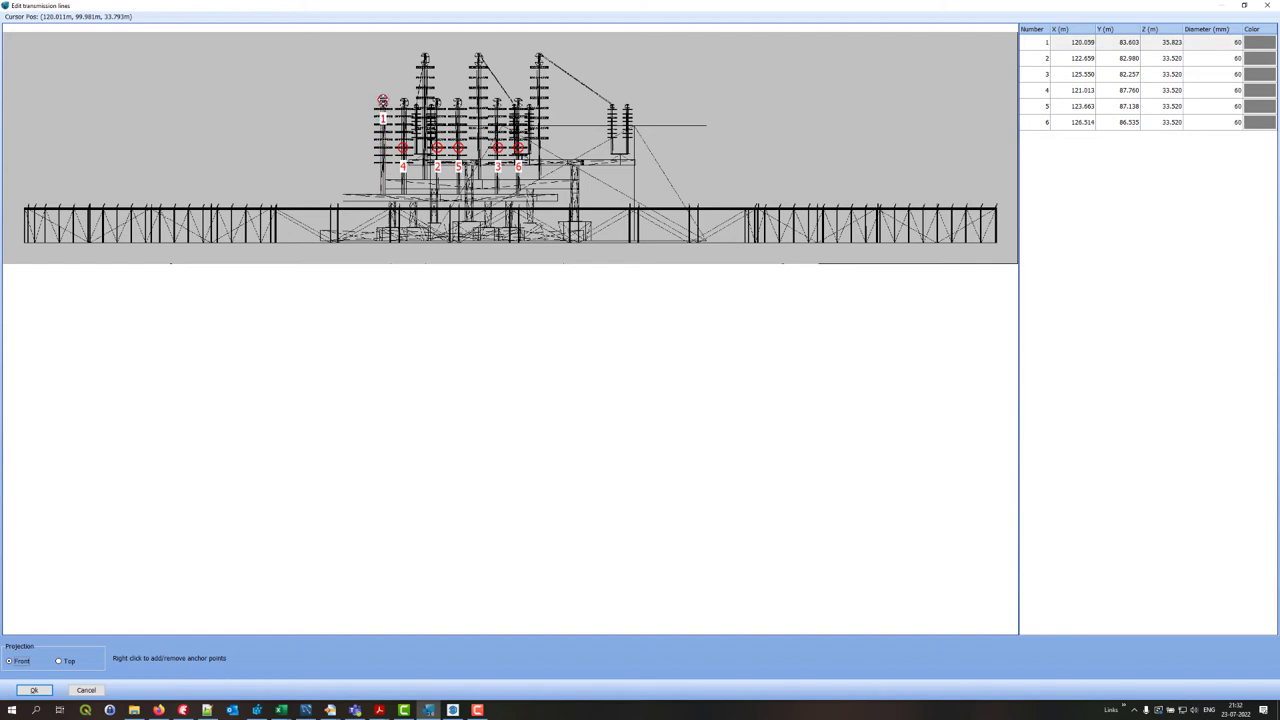
- Copy anchor point 1's height to anchor points 2 through 6, setting each Z to 35.823 m, and accept the substation's anchor points
{"action": "double_click", "coordinate": [1167, 44]}
{"action": "key", "text": "ctrl+c"}
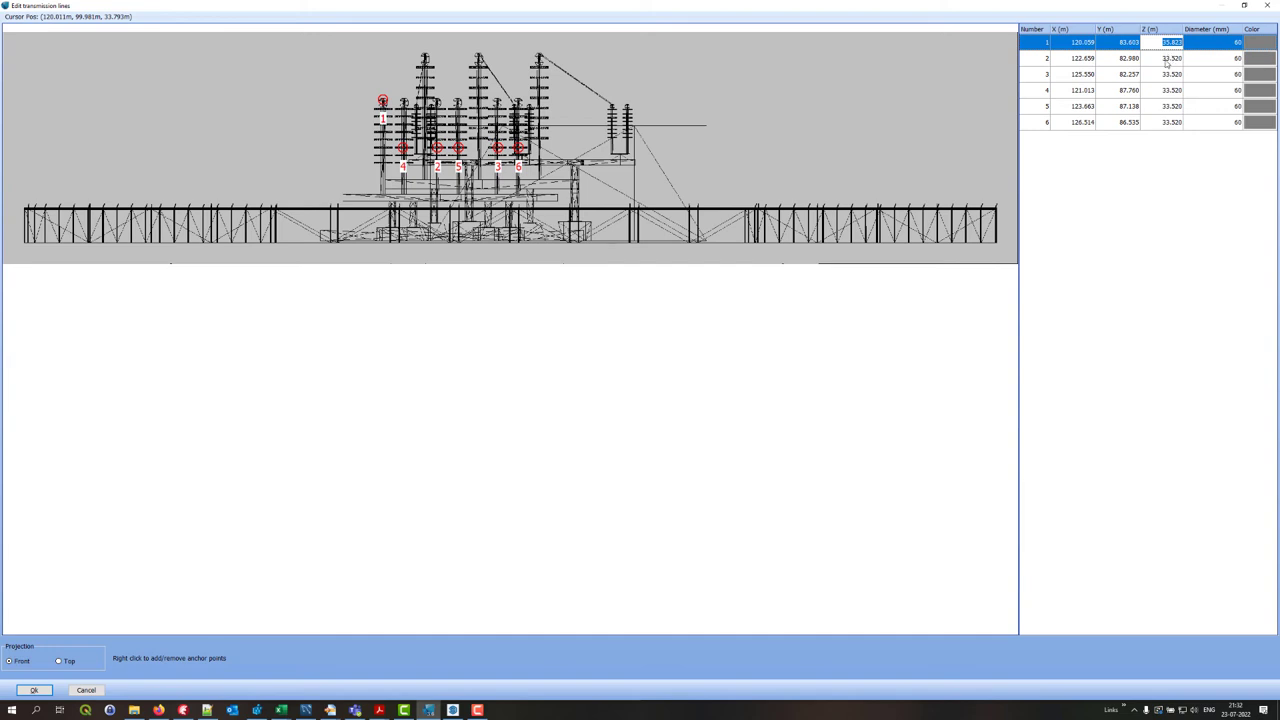
{"action": "double_click", "coordinate": [1165, 60]}
{"action": "key", "text": "ctrl+v"}
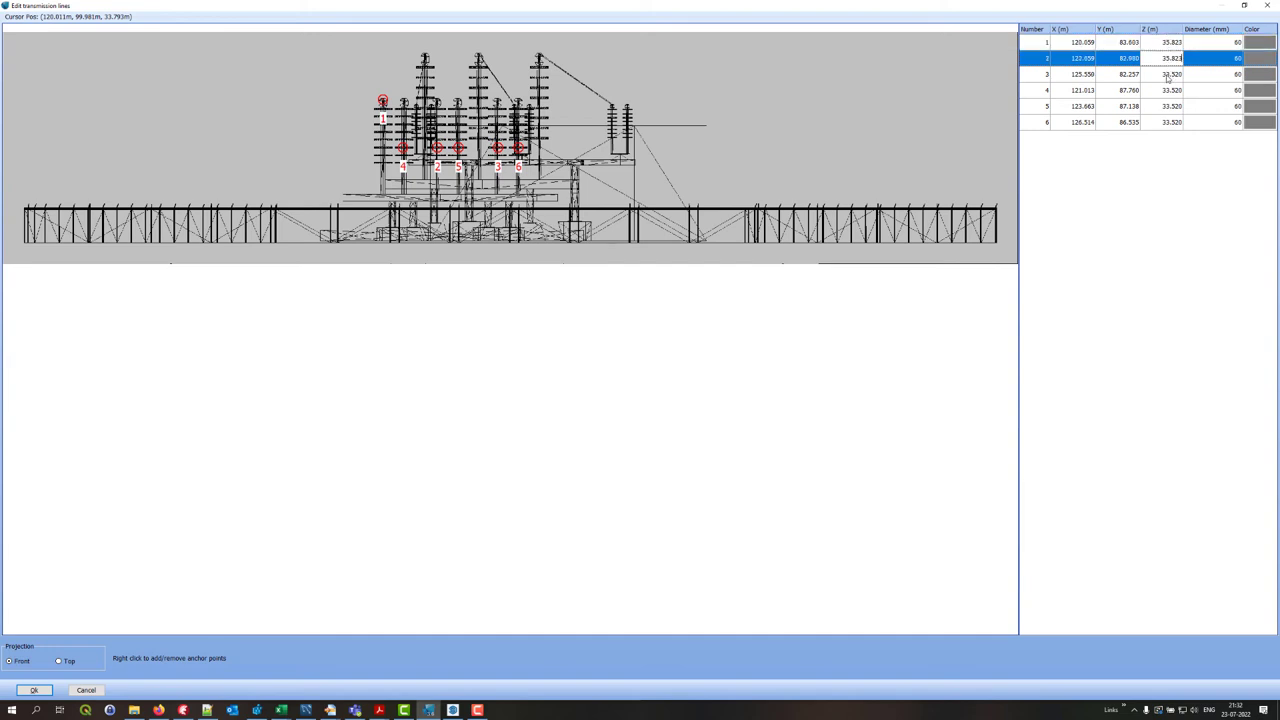
{"action": "double_click", "coordinate": [1167, 75]}
{"action": "key", "text": "ctrl+v"}
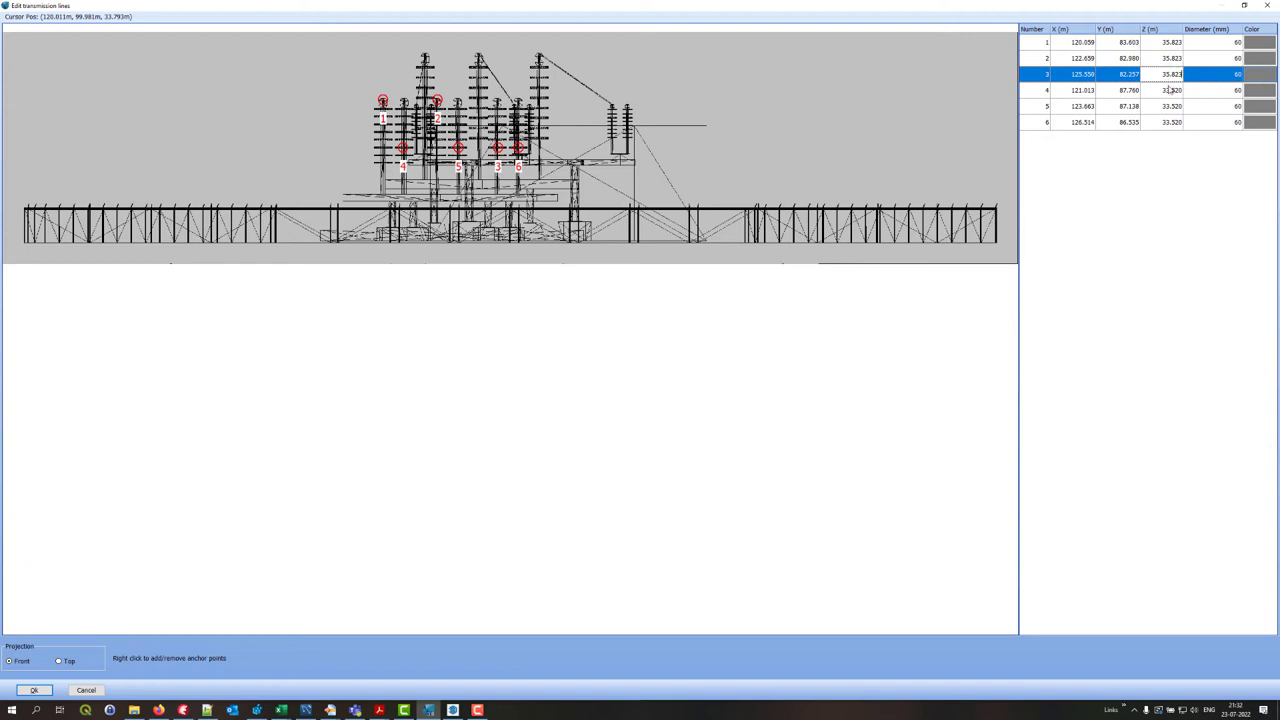
{"action": "double_click", "coordinate": [1170, 90]}
{"action": "key", "text": "ctrl+v"}
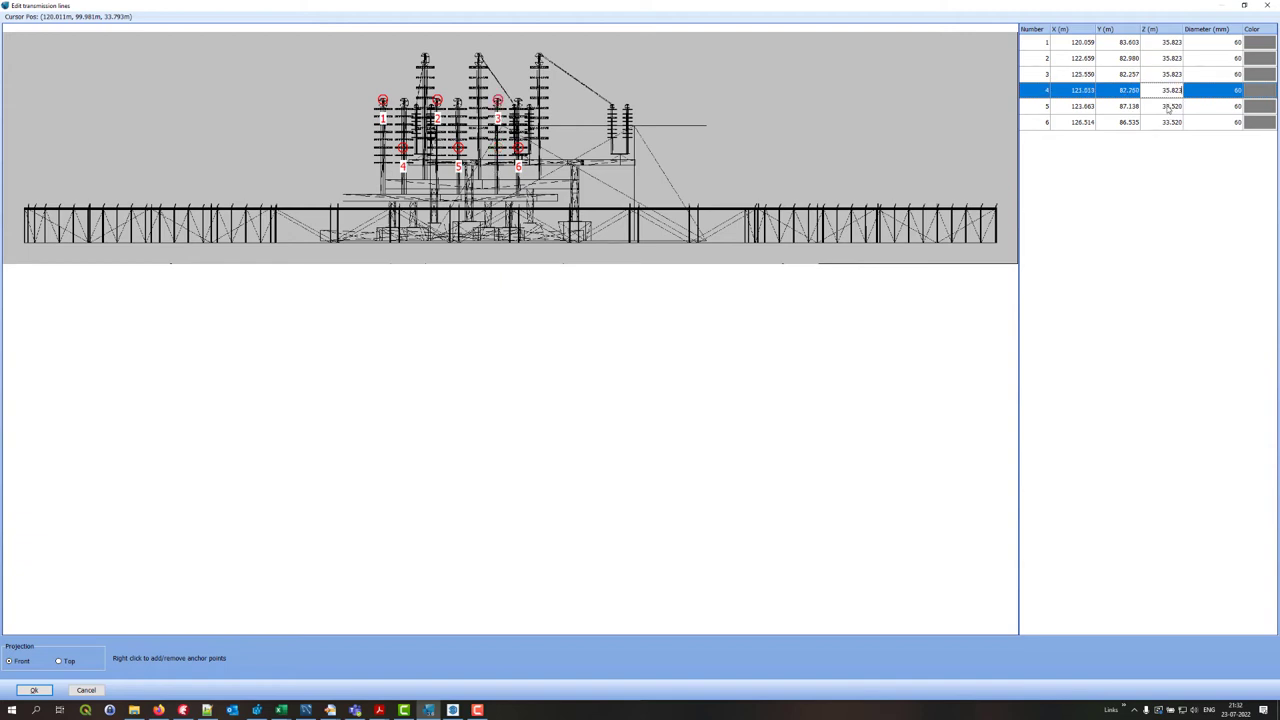
{"action": "double_click", "coordinate": [1168, 106]}
{"action": "key", "text": "ctrl+v"}
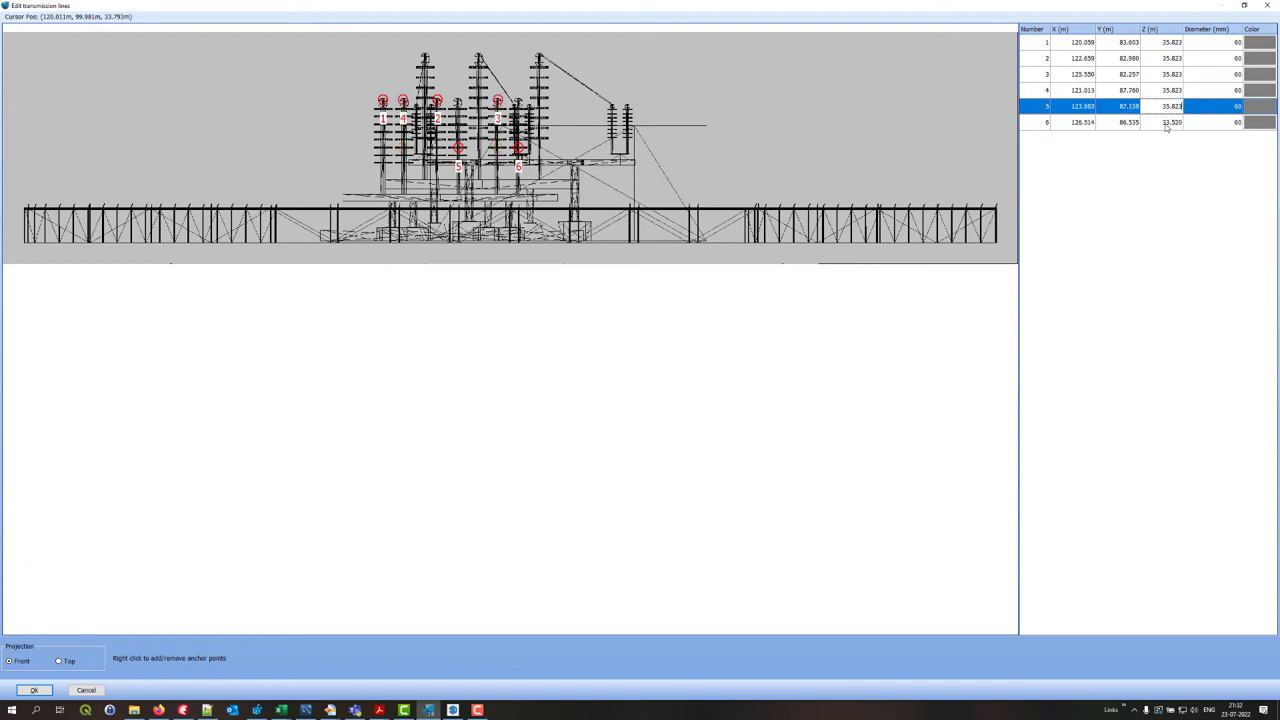
{"action": "double_click", "coordinate": [1167, 123]}
{"action": "key", "text": "ctrl+v"}
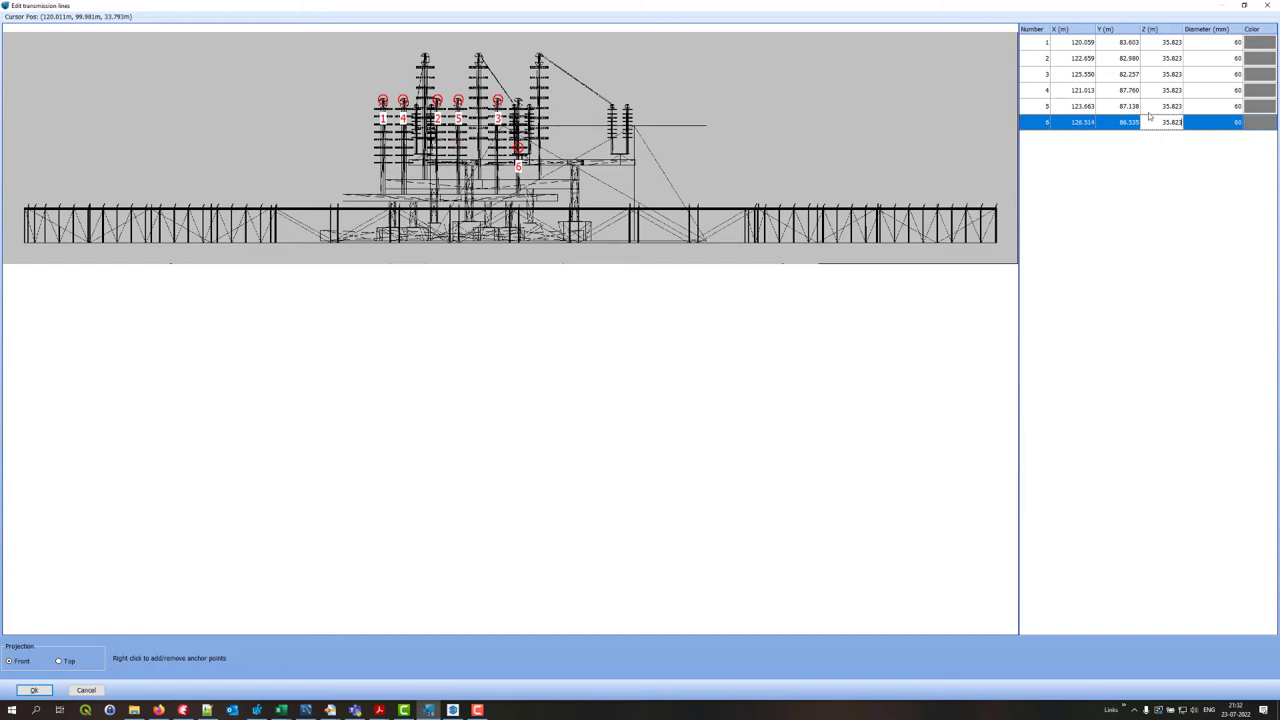
{"action": "double_click", "coordinate": [1165, 107]}
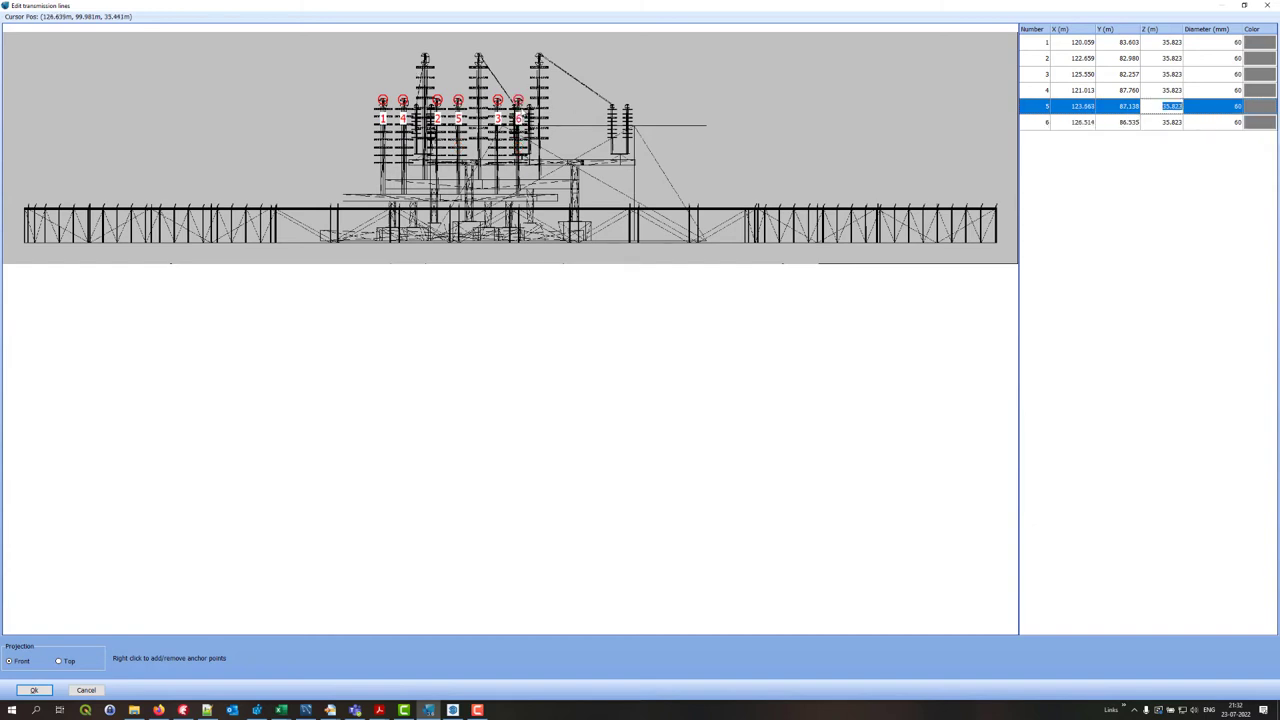
{"action": "left_click", "coordinate": [35, 690]}
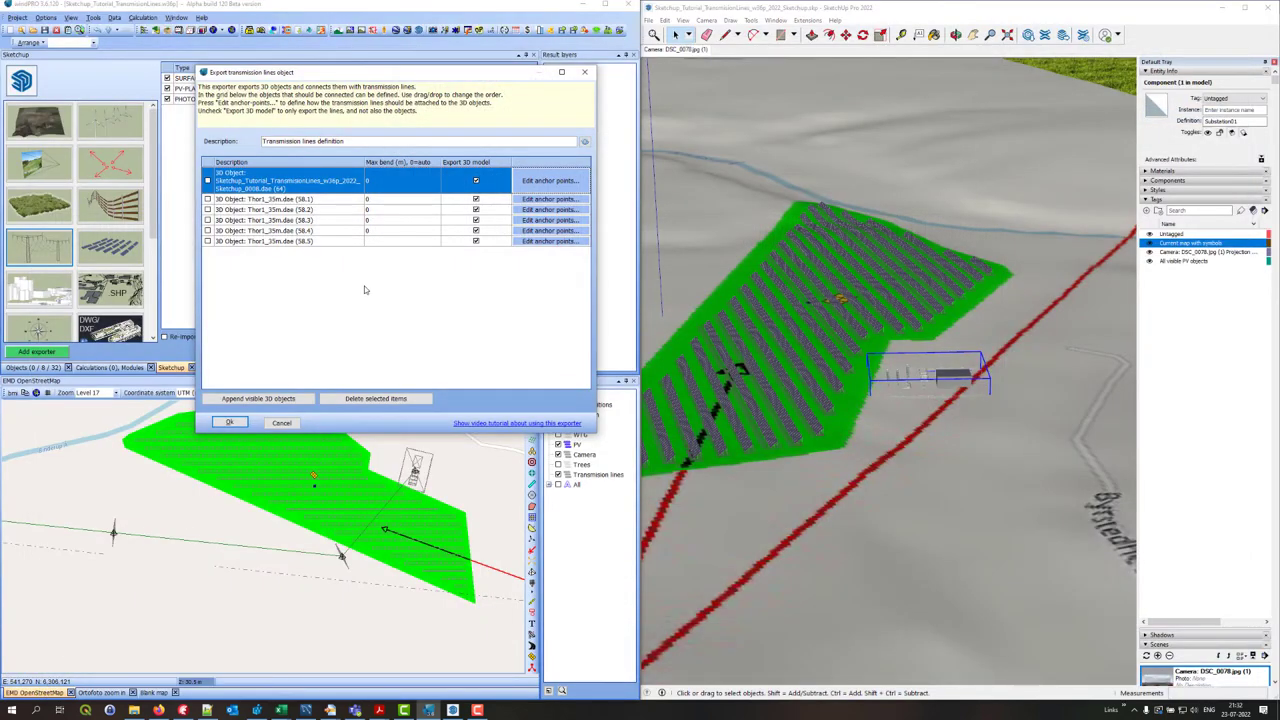
- Exclude the substation's 3D model from the transmission lines export, edit its max bend value and accept the definition
{"action": "left_click", "coordinate": [230, 423]}
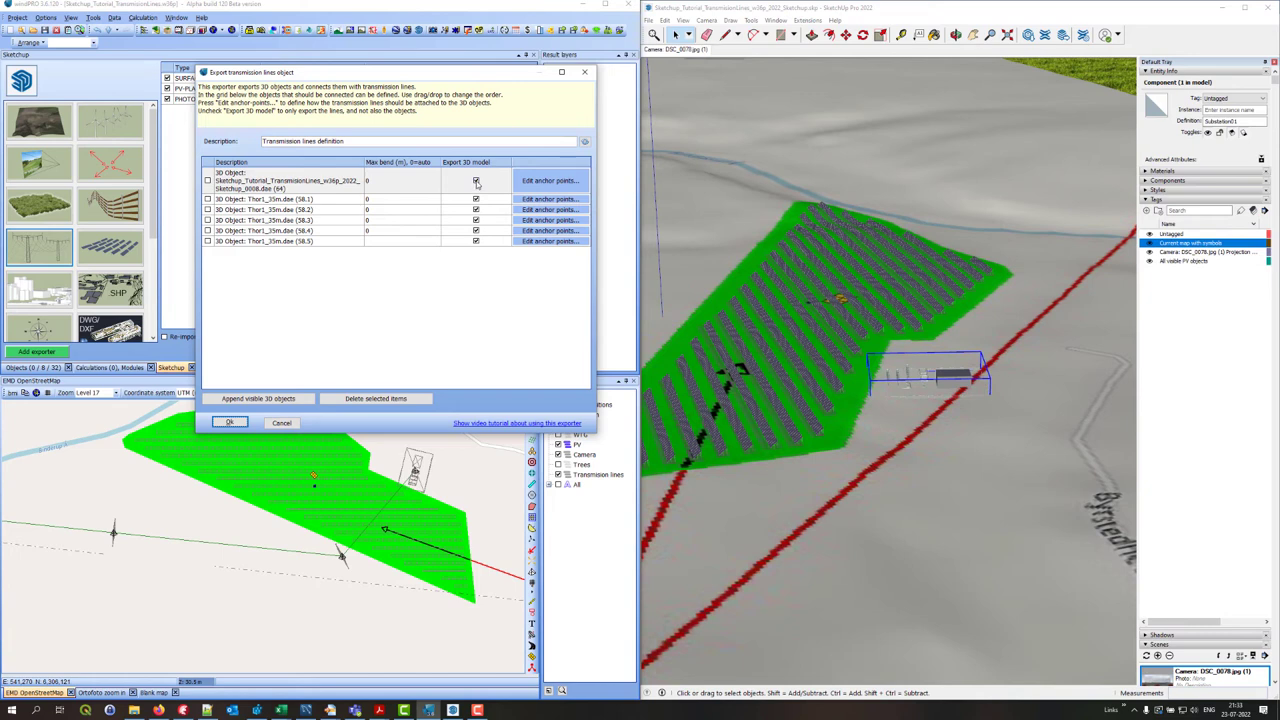
{"action": "left_click", "coordinate": [476, 181]}
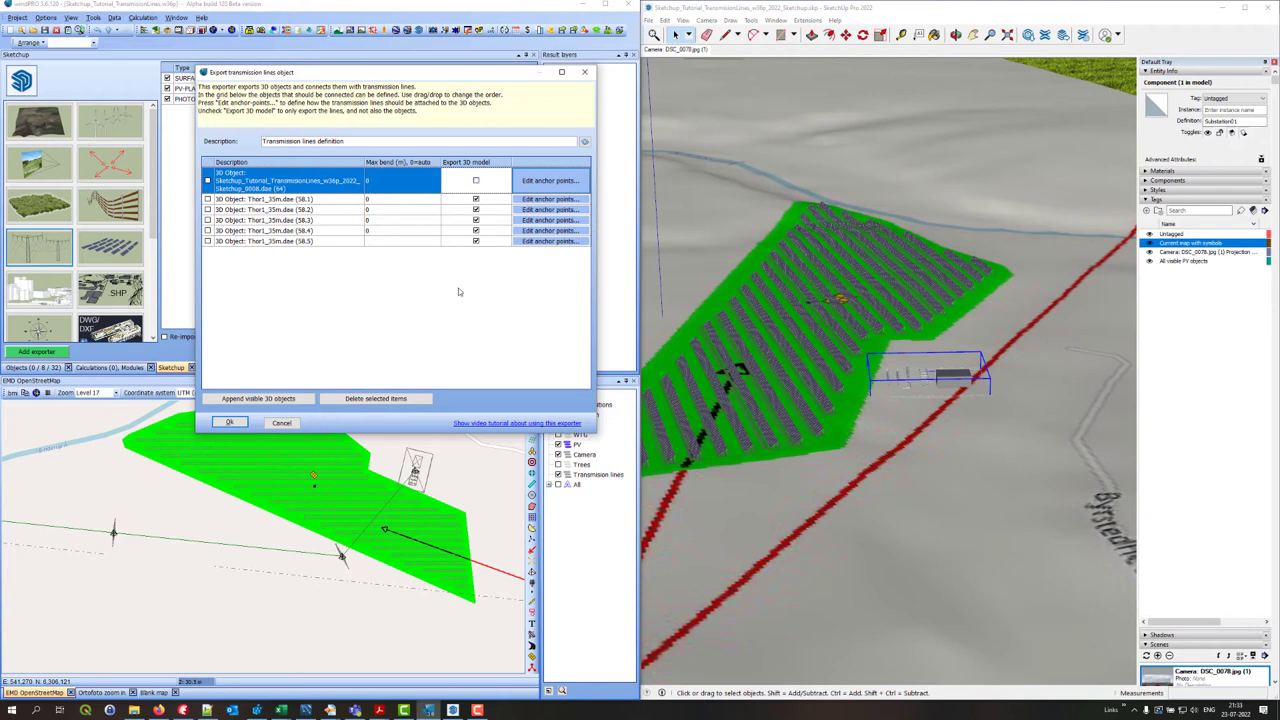
{"action": "left_click", "coordinate": [375, 183]}
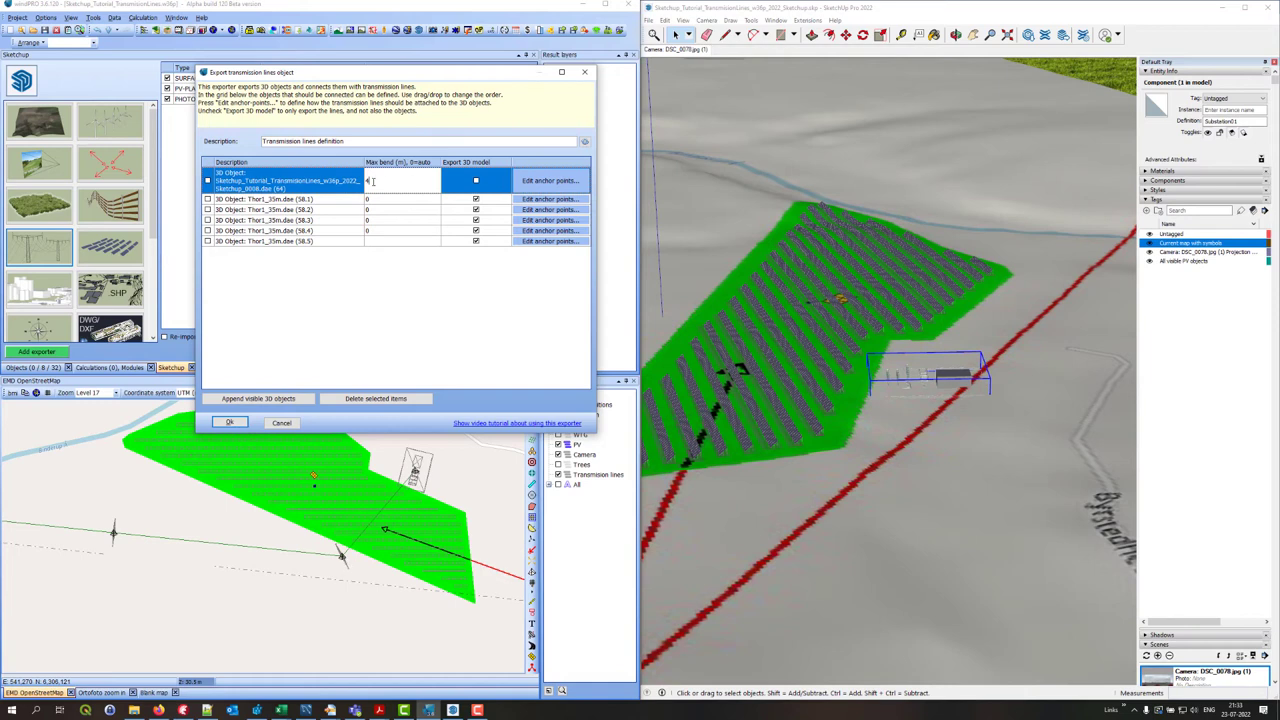
{"action": "left_click", "coordinate": [369, 180]}
{"action": "left_click", "coordinate": [229, 423]}
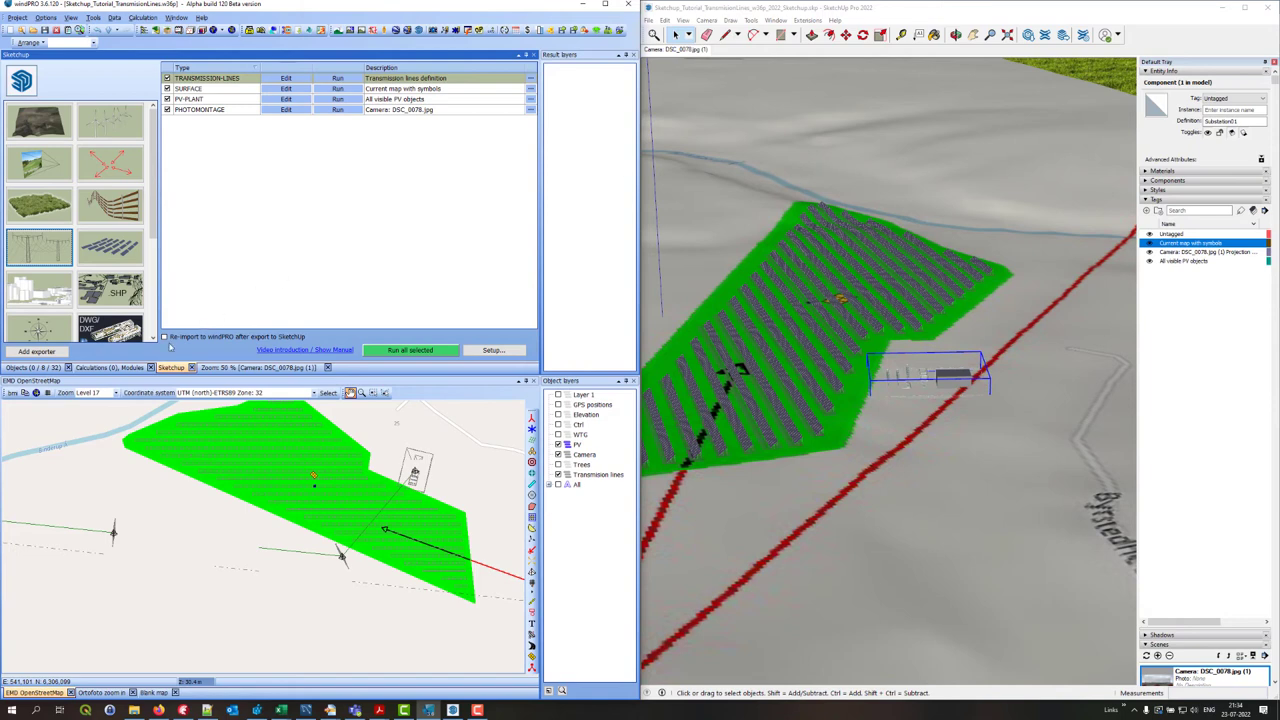
- Run the Transmission lines definition exporter to send the towers and lines to SketchUp
{"action": "left_click", "coordinate": [165, 337]}
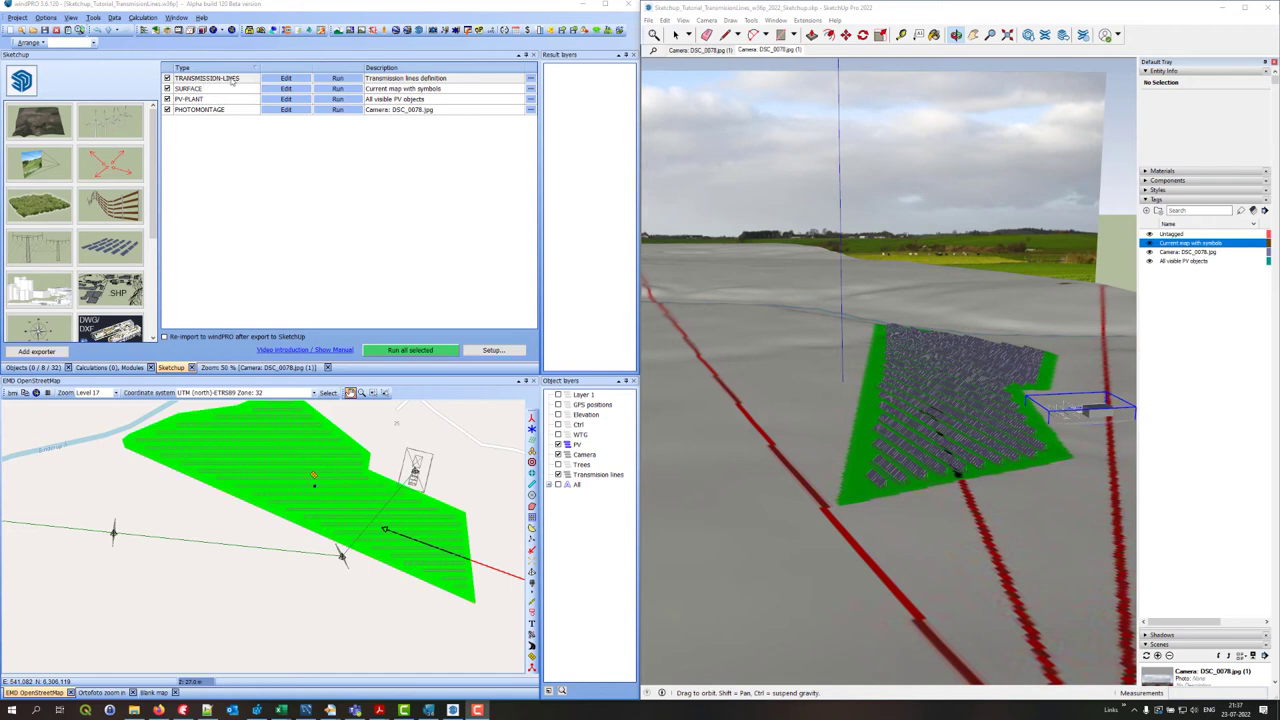
{"action": "left_click", "coordinate": [352, 80]}
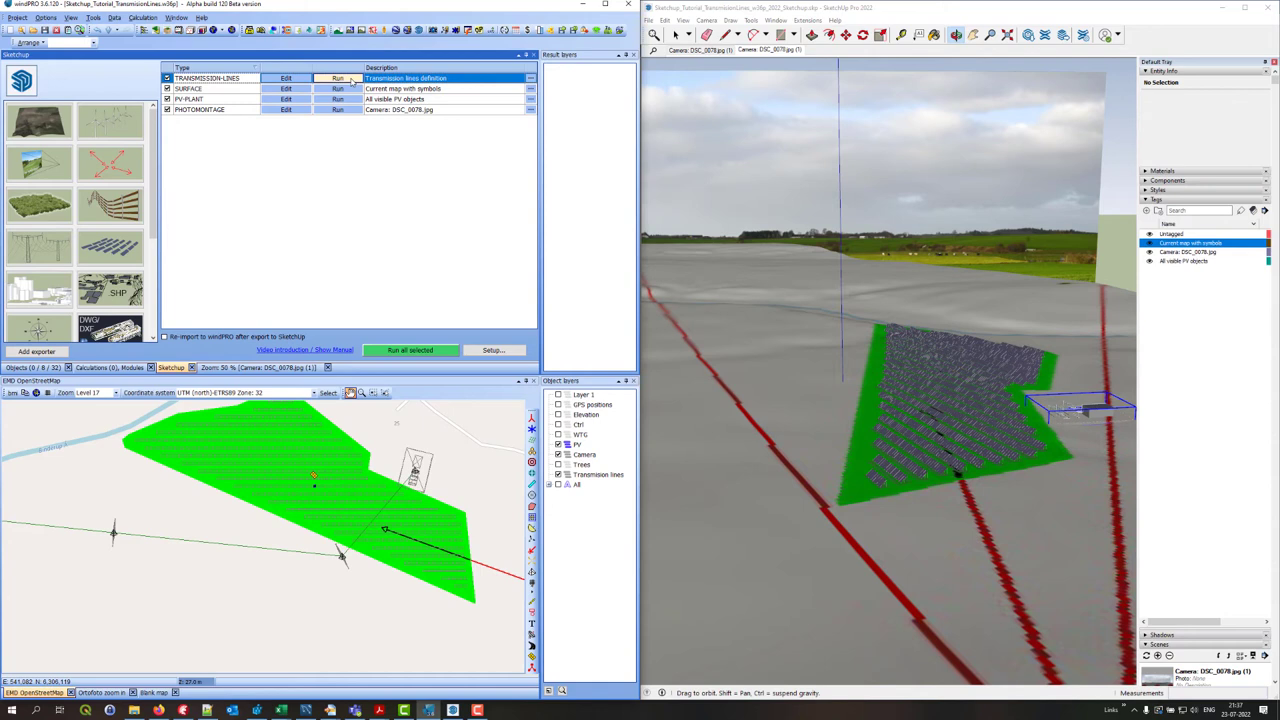
{"action": "left_click", "coordinate": [351, 81]}
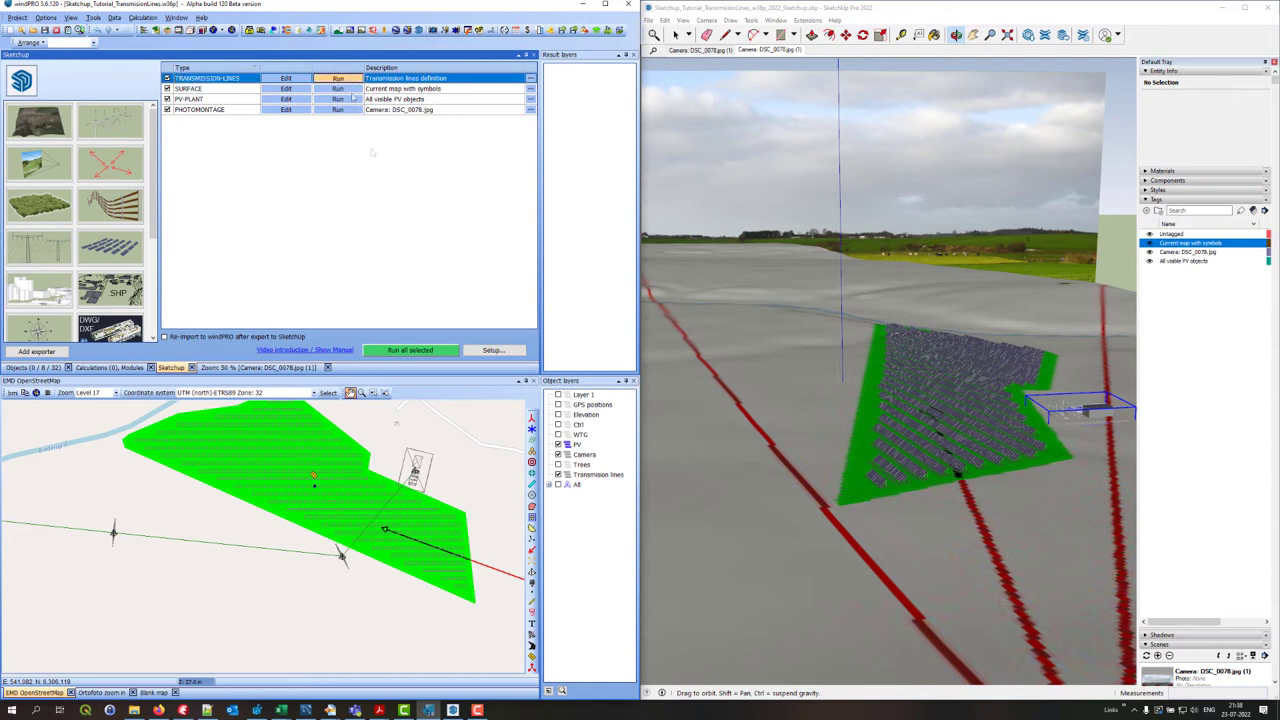
{"action": "left_click", "coordinate": [321, 378]}
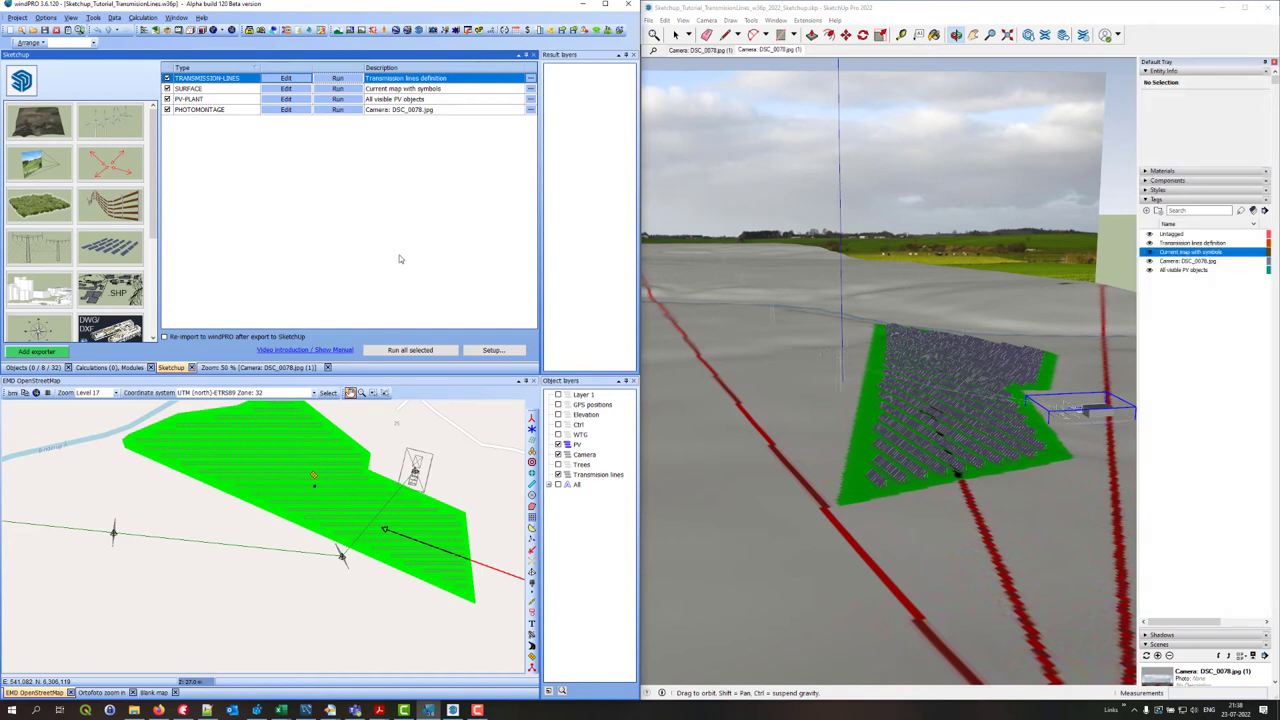
- Examine the exported towers and transmission lines beside the PV field in the SketchUp model
{"action": "left_click_drag", "start_coordinate": [788, 357], "coordinate": [719, 343]}
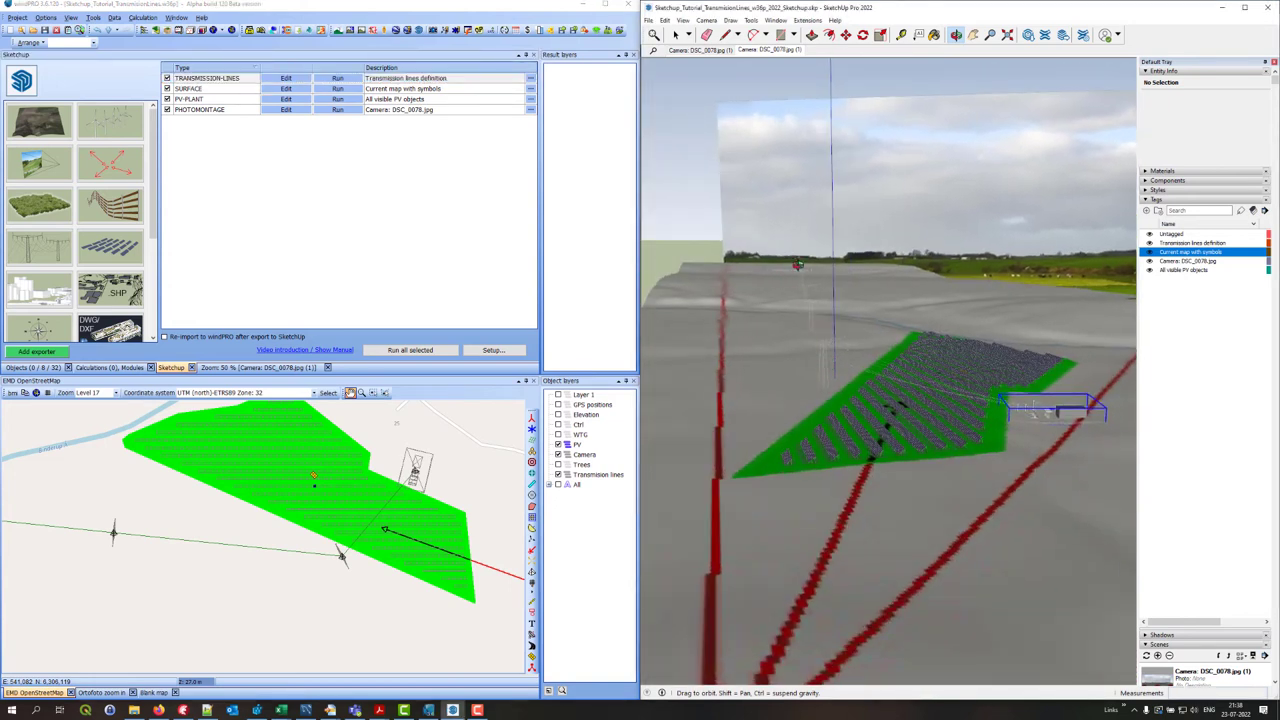
{"action": "mouse_move", "coordinate": [784, 324]}
{"action": "left_mouse_down"}
{"action": "mouse_move", "coordinate": [820, 337]}
{"action": "mouse_move", "coordinate": [829, 360]}
{"action": "left_mouse_up"}
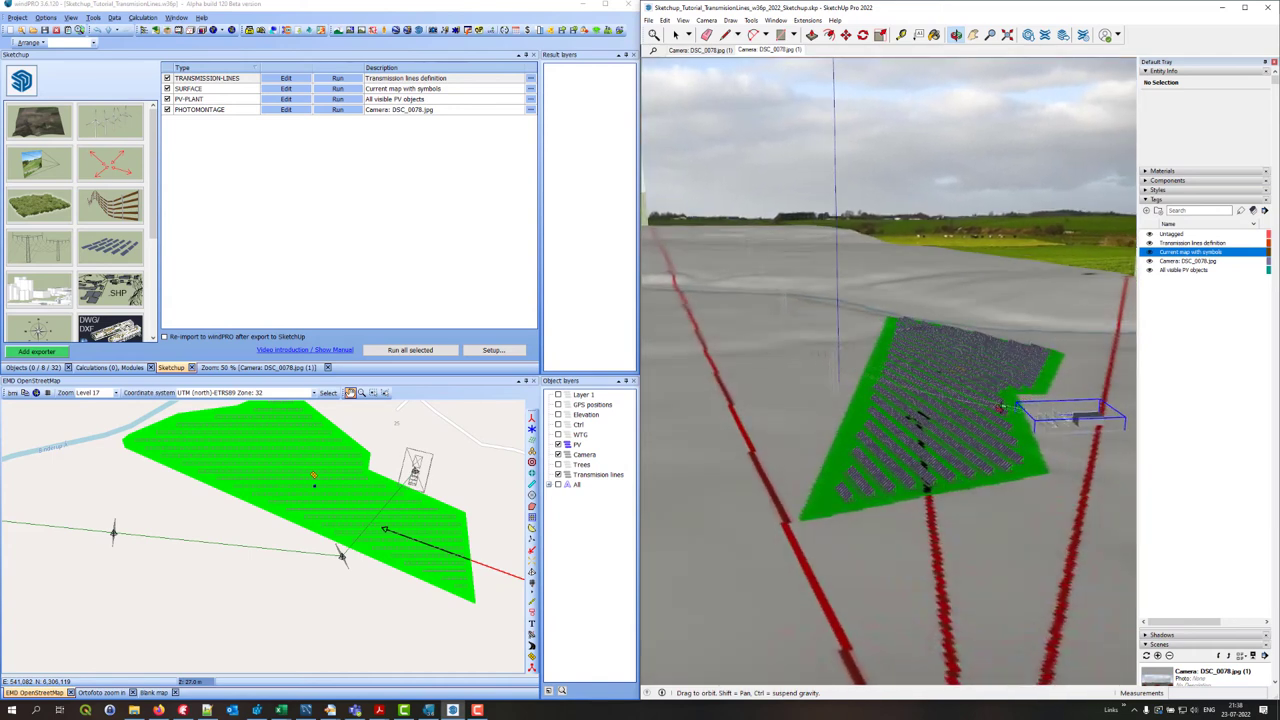
{"action": "scroll", "coordinate": [828, 360], "scroll_direction": "up", "scroll_amount": 3}
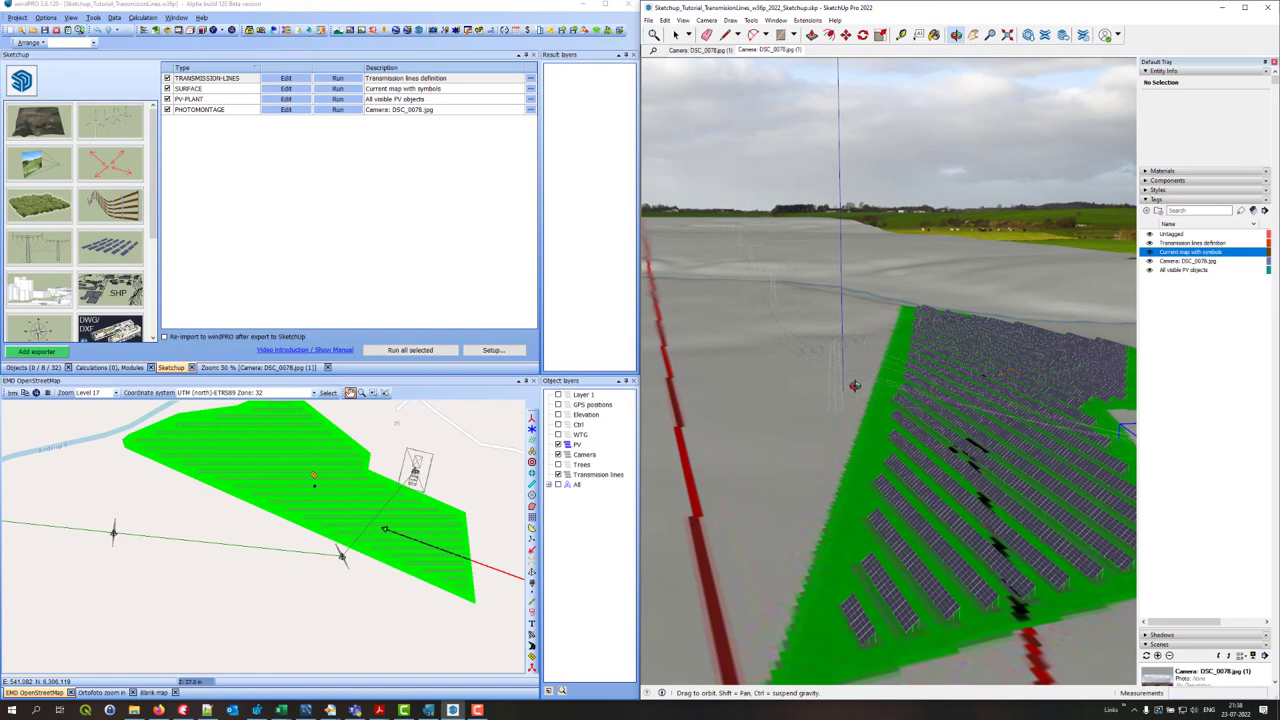
{"action": "left_click_drag", "start_coordinate": [821, 382], "coordinate": [830, 388]}
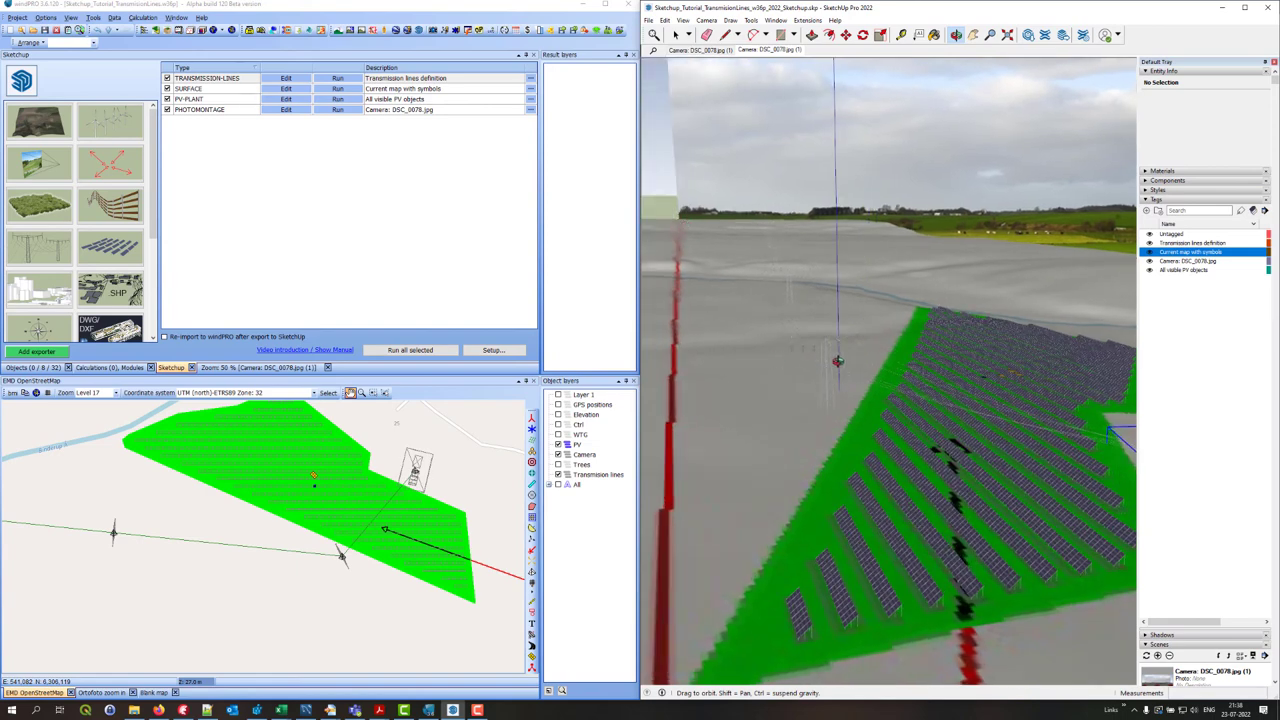
{"action": "scroll", "coordinate": [826, 360], "scroll_direction": "up", "scroll_amount": 5}
{"action": "mouse_move", "coordinate": [825, 354]}
{"action": "left_mouse_down"}
{"action": "mouse_move", "coordinate": [885, 305]}
{"action": "mouse_move", "coordinate": [871, 291]}
{"action": "mouse_move", "coordinate": [809, 357]}
{"action": "left_mouse_up"}
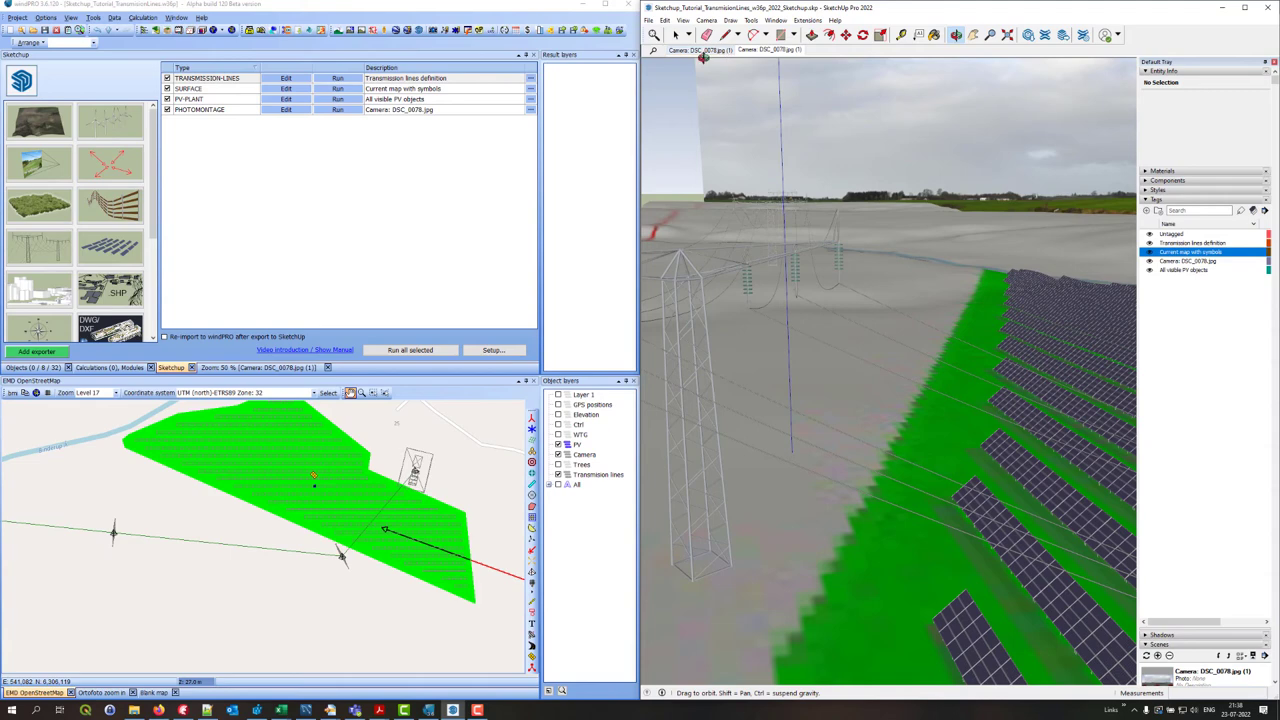
- Restore the Camera: DSC_0078.jpg (1) scene view and hide the Current map with symbols tag
{"action": "left_click", "coordinate": [770, 50]}
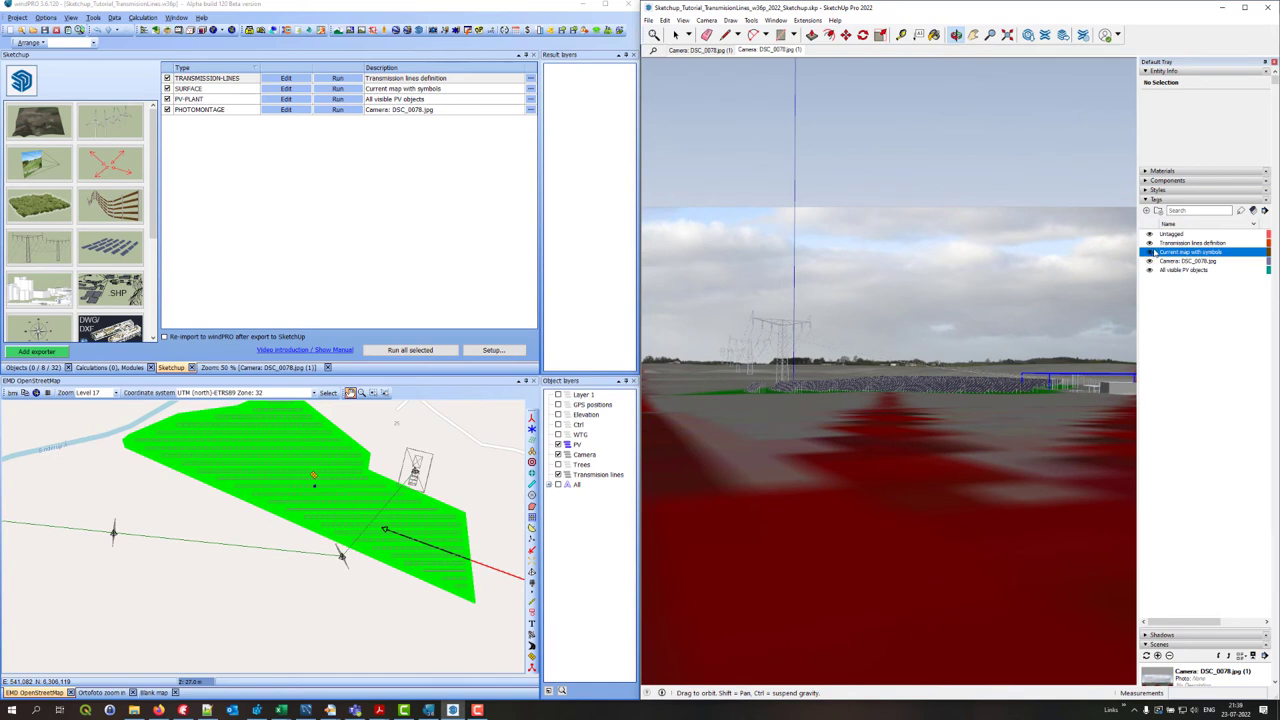
{"action": "left_click", "coordinate": [1150, 253]}
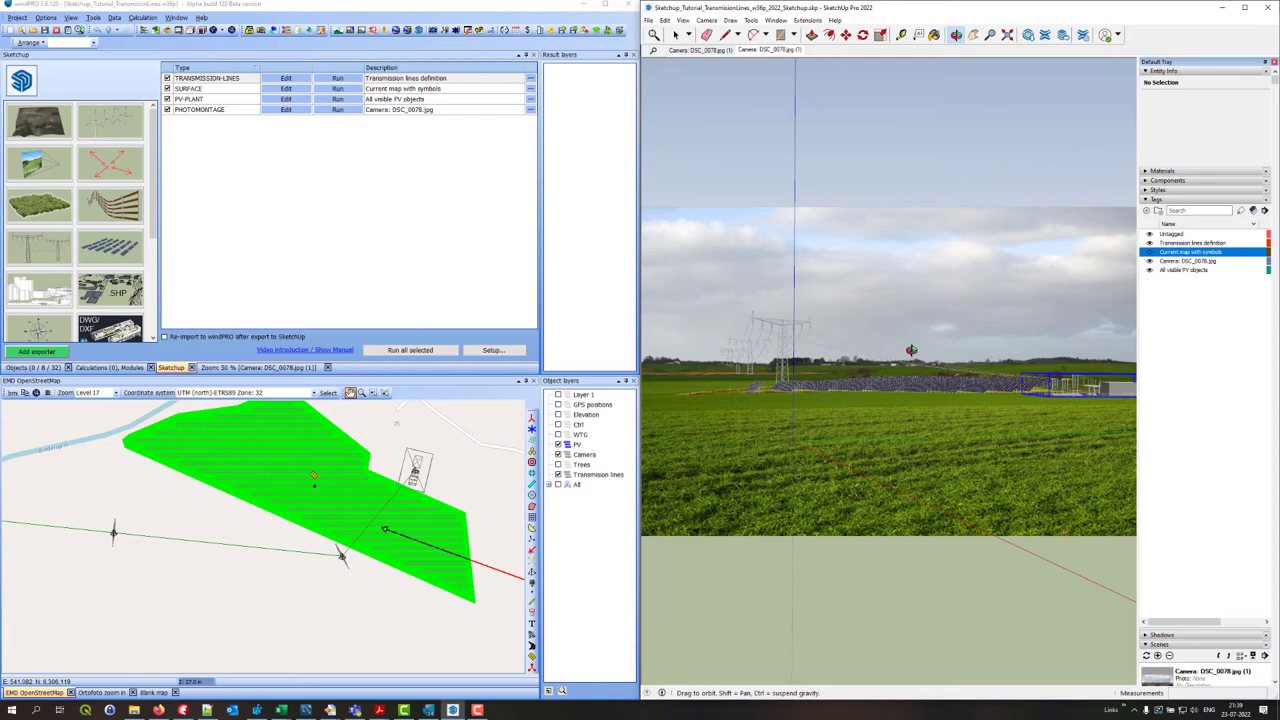
{"action": "key", "text": "space"}
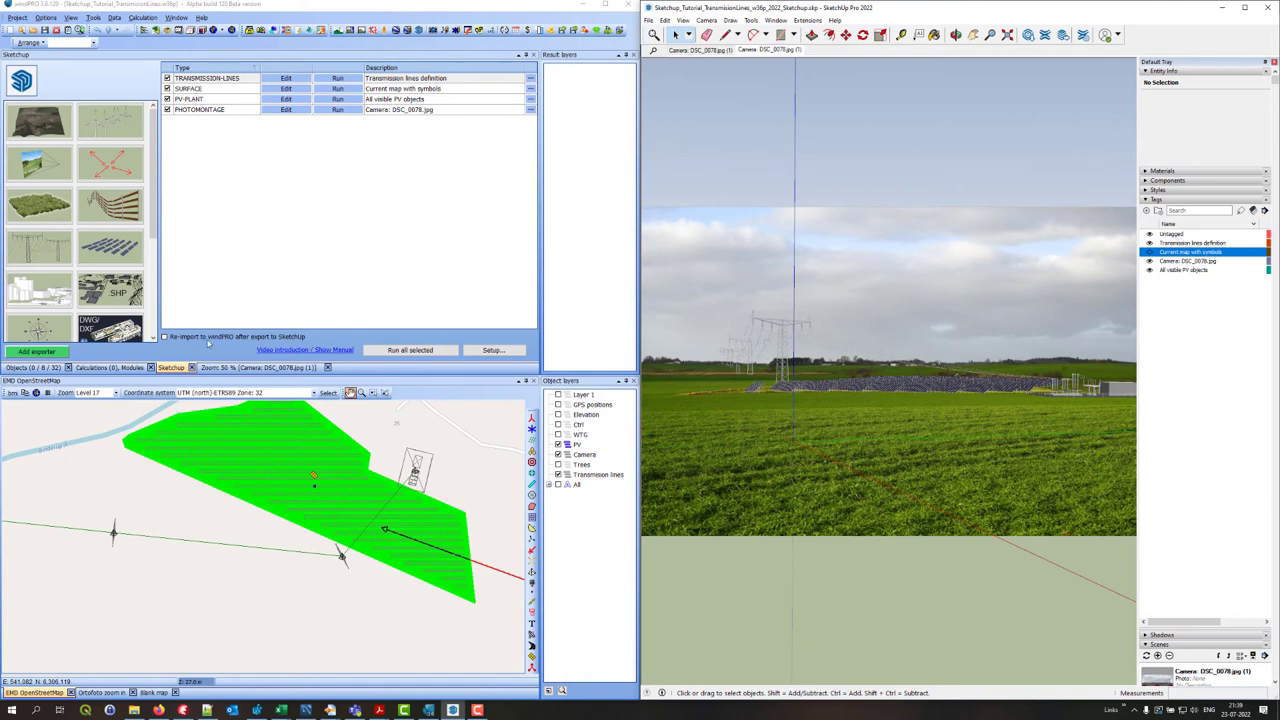
- Hide the Camera: DSC_0078.jpg and All visible PV objects tags to isolate the towers, lines and substation
{"action": "left_click", "coordinate": [172, 340]}
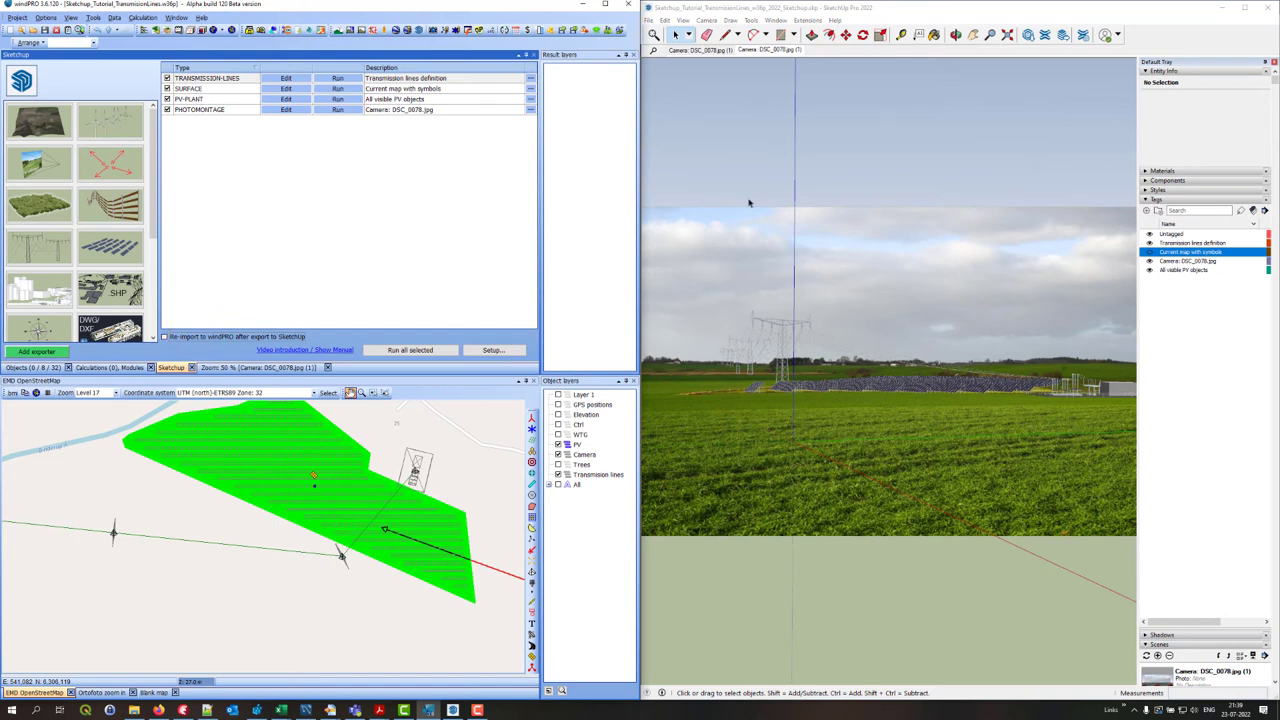
{"action": "left_click", "coordinate": [1149, 261]}
{"action": "left_click", "coordinate": [1151, 270]}
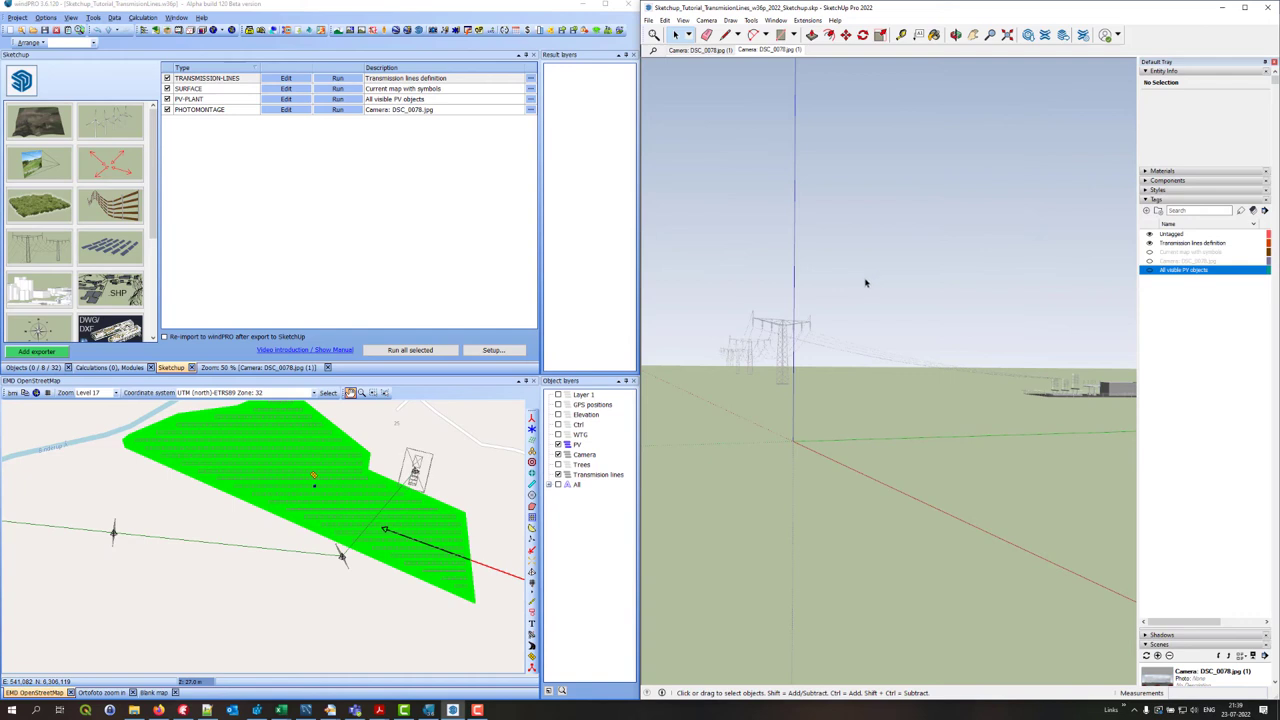
{"action": "mouse_move", "coordinate": [852, 276]}
{"action": "middle_mouse_down"}
{"action": "mouse_move", "coordinate": [806, 294]}
{"action": "mouse_move", "coordinate": [847, 307]}
{"action": "mouse_move", "coordinate": [816, 311]}
{"action": "middle_mouse_up"}
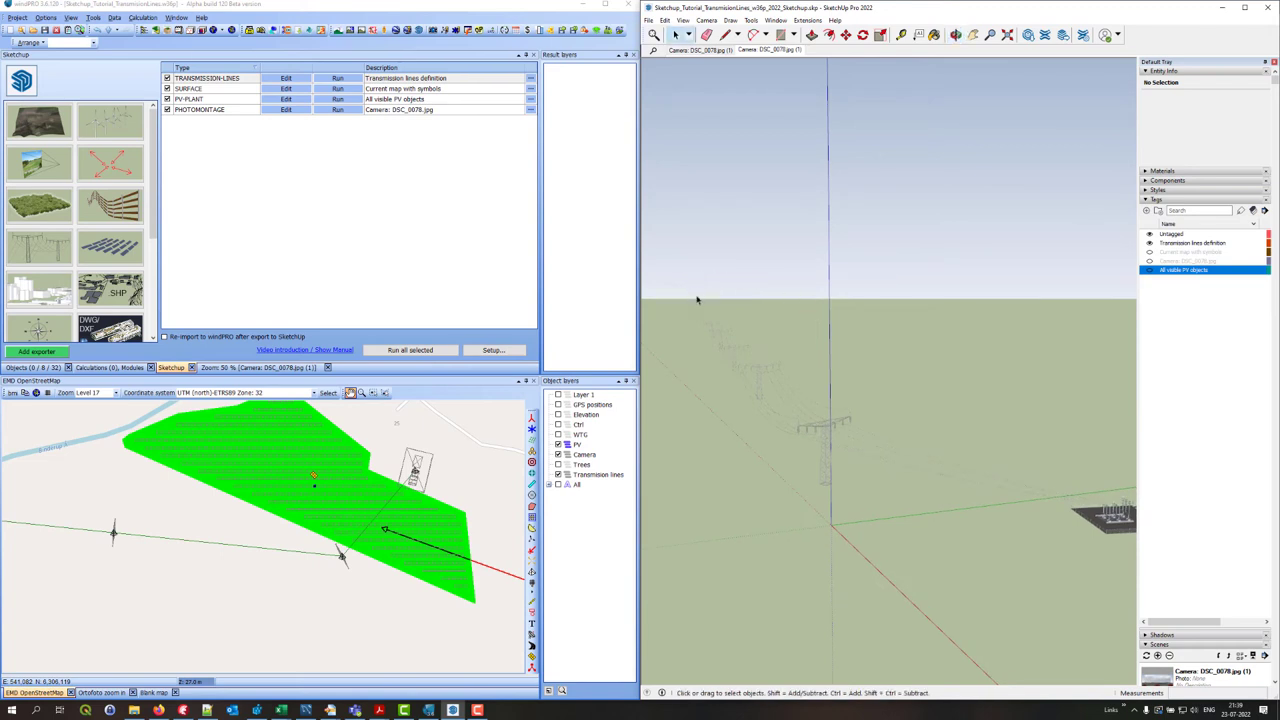
- Select the tower and transmission line groups without the substation, and export the selected items to windPRO
{"action": "left_click_drag", "start_coordinate": [686, 290], "coordinate": [1134, 554]}
{"action": "key", "text": "o"}
{"action": "mouse_move", "coordinate": [729, 431]}
{"action": "left_mouse_down"}
{"action": "mouse_move", "coordinate": [752, 440]}
{"action": "mouse_move", "coordinate": [780, 397]}
{"action": "mouse_move", "coordinate": [683, 400]}
{"action": "mouse_move", "coordinate": [794, 406]}
{"action": "mouse_move", "coordinate": [774, 423]}
{"action": "mouse_move", "coordinate": [830, 400]}
{"action": "left_mouse_up"}
{"action": "key", "text": "space"}
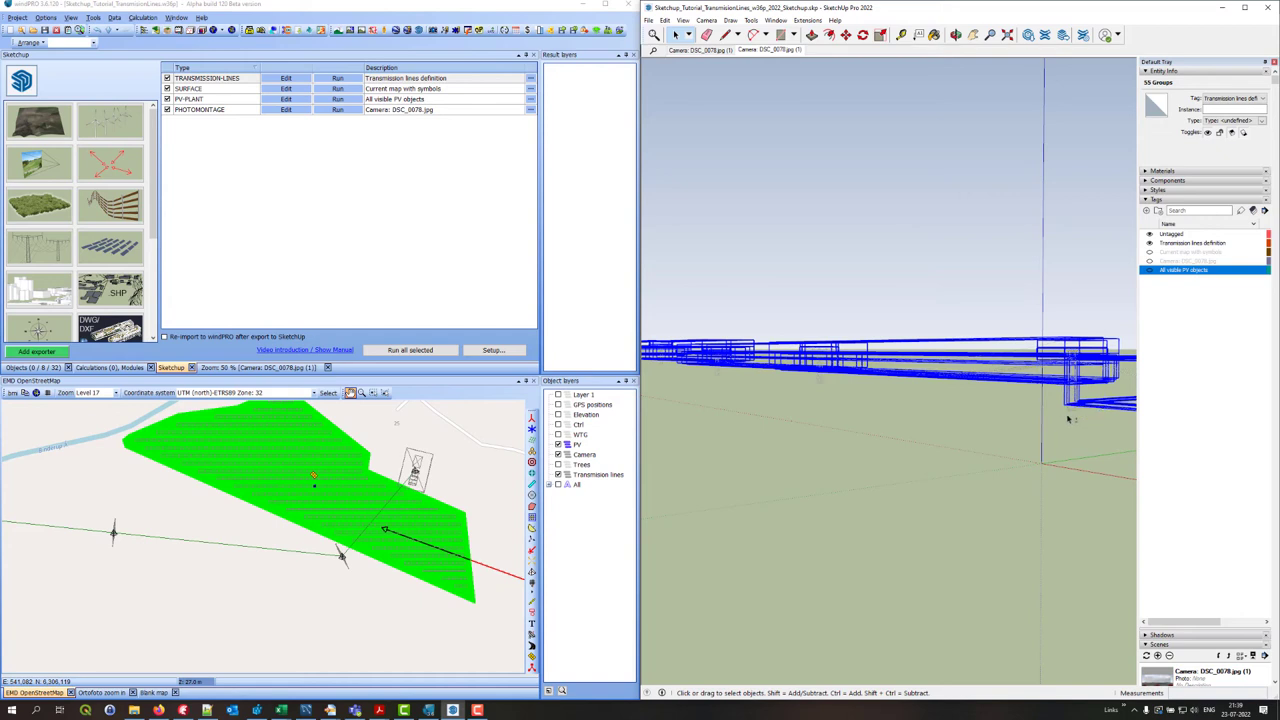
{"action": "scroll", "coordinate": [865, 368], "scroll_direction": "down", "scroll_amount": 3}
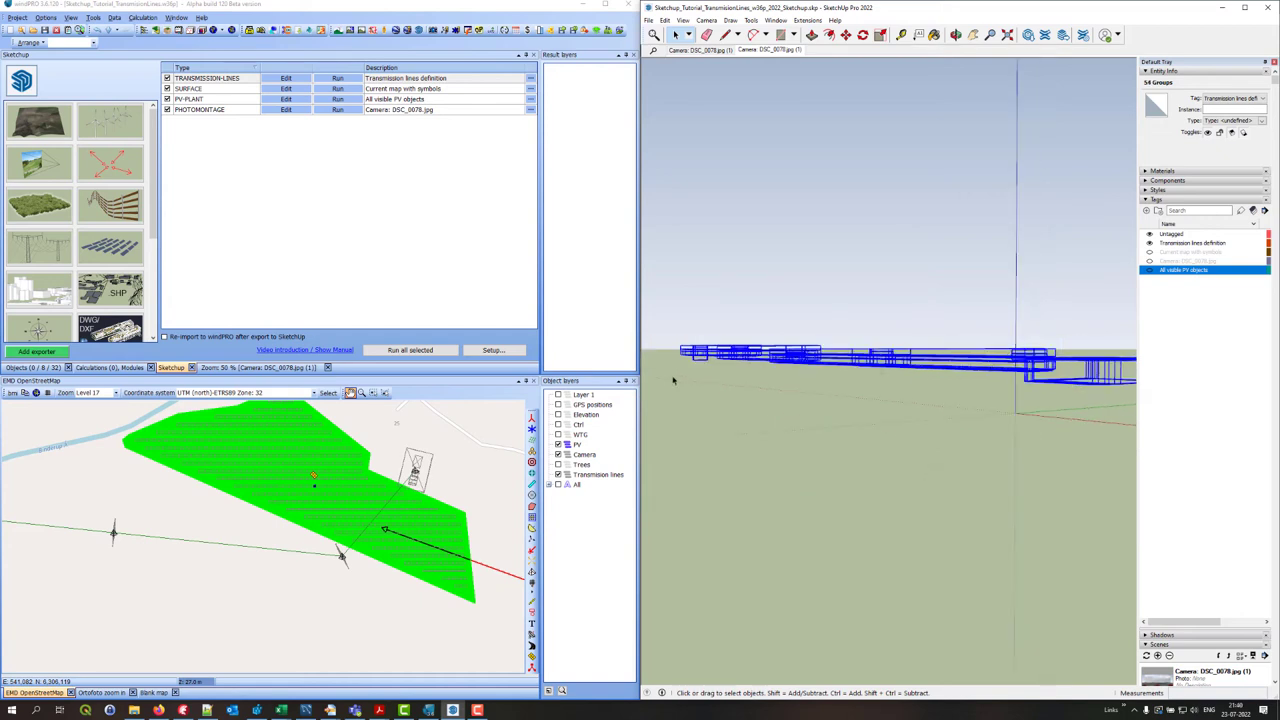
{"action": "scroll", "coordinate": [676, 376], "scroll_direction": "up", "scroll_amount": 4}
{"action": "left_click", "coordinate": [713, 349], "text": "shift"}
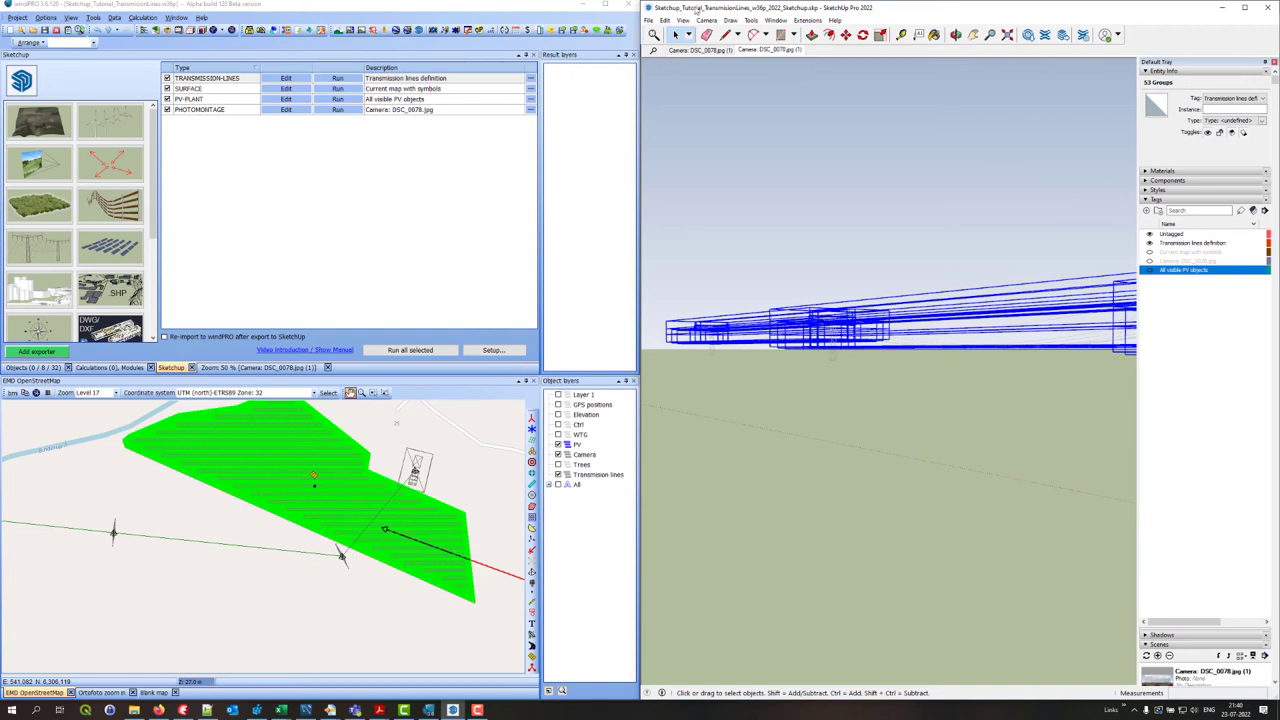
{"action": "left_click", "coordinate": [751, 20]}
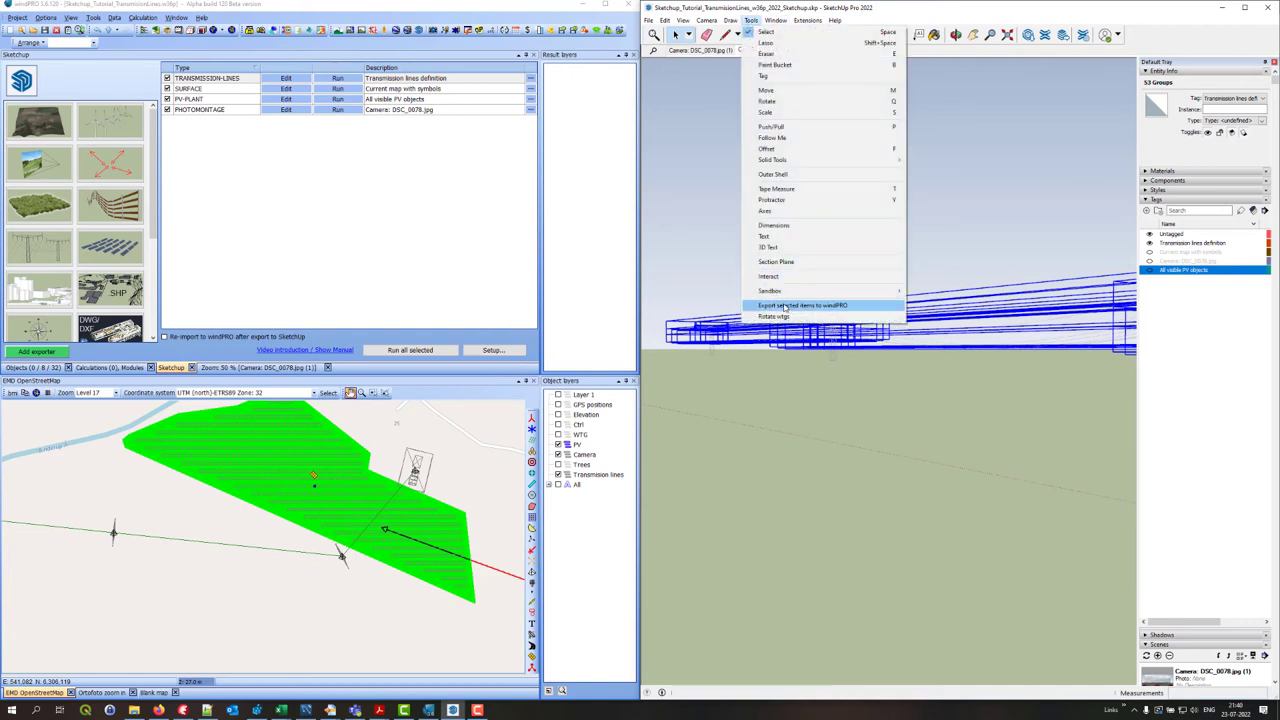
{"action": "left_click", "coordinate": [812, 306]}
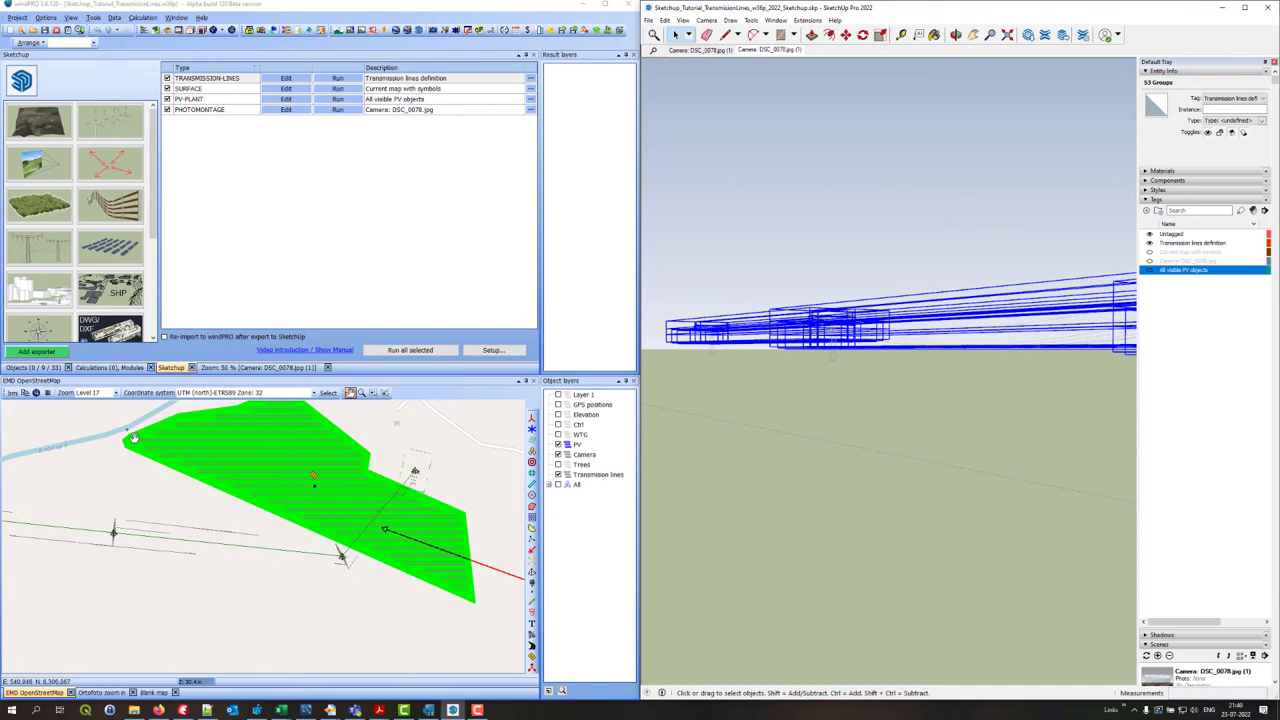
- Select the newly imported transmission lines object in windPRO and render the Camera: DSC_0078.jpg (1) photomontage
{"action": "left_click", "coordinate": [37, 368]}
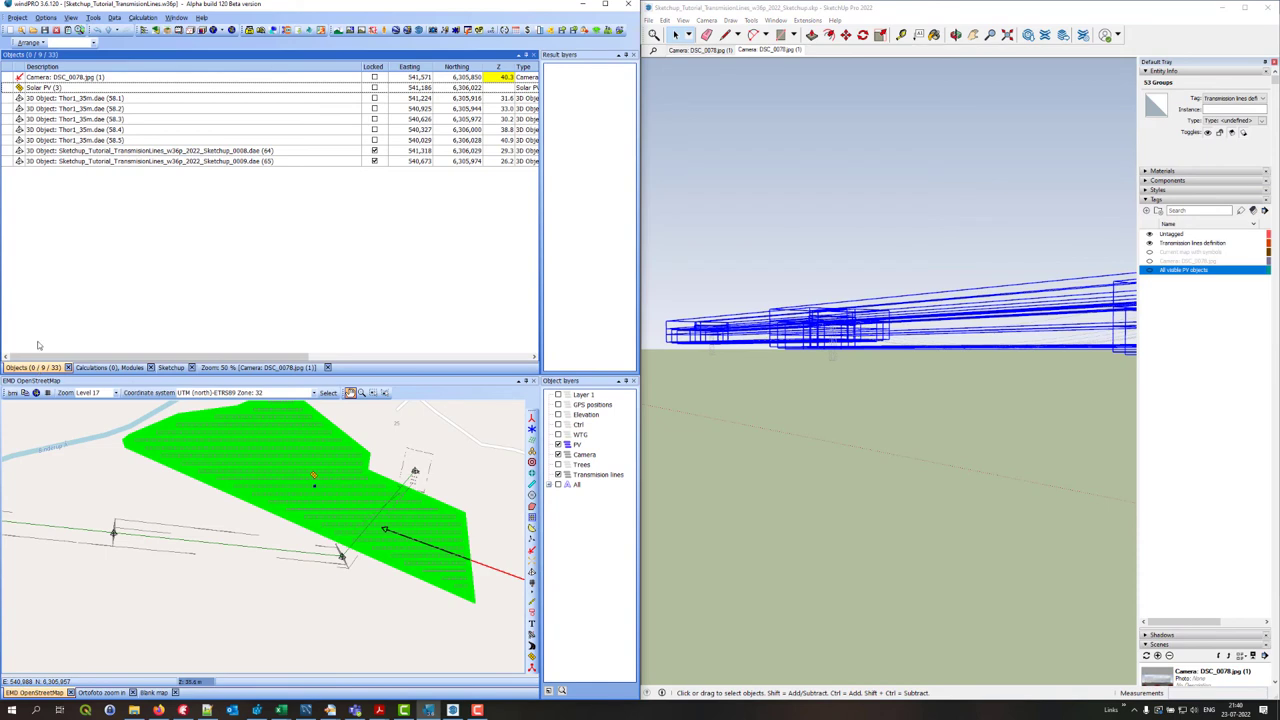
{"action": "left_click", "coordinate": [222, 162]}
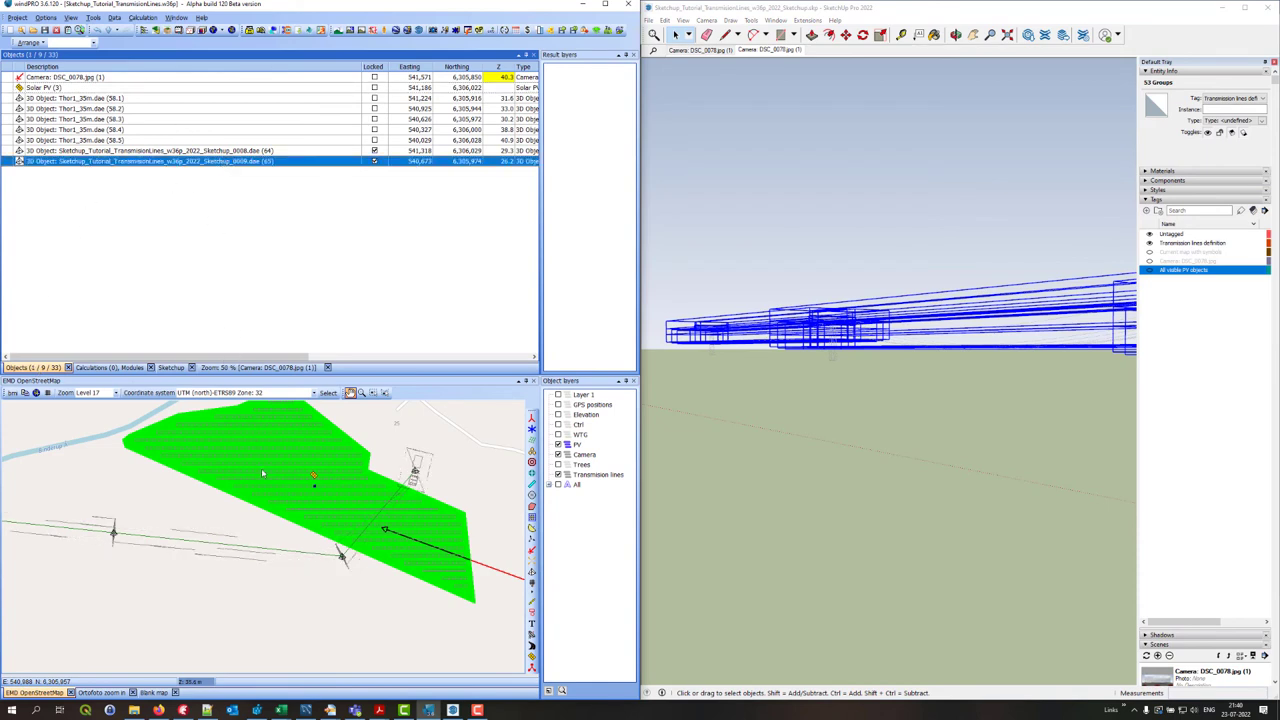
{"action": "left_click", "coordinate": [266, 368]}
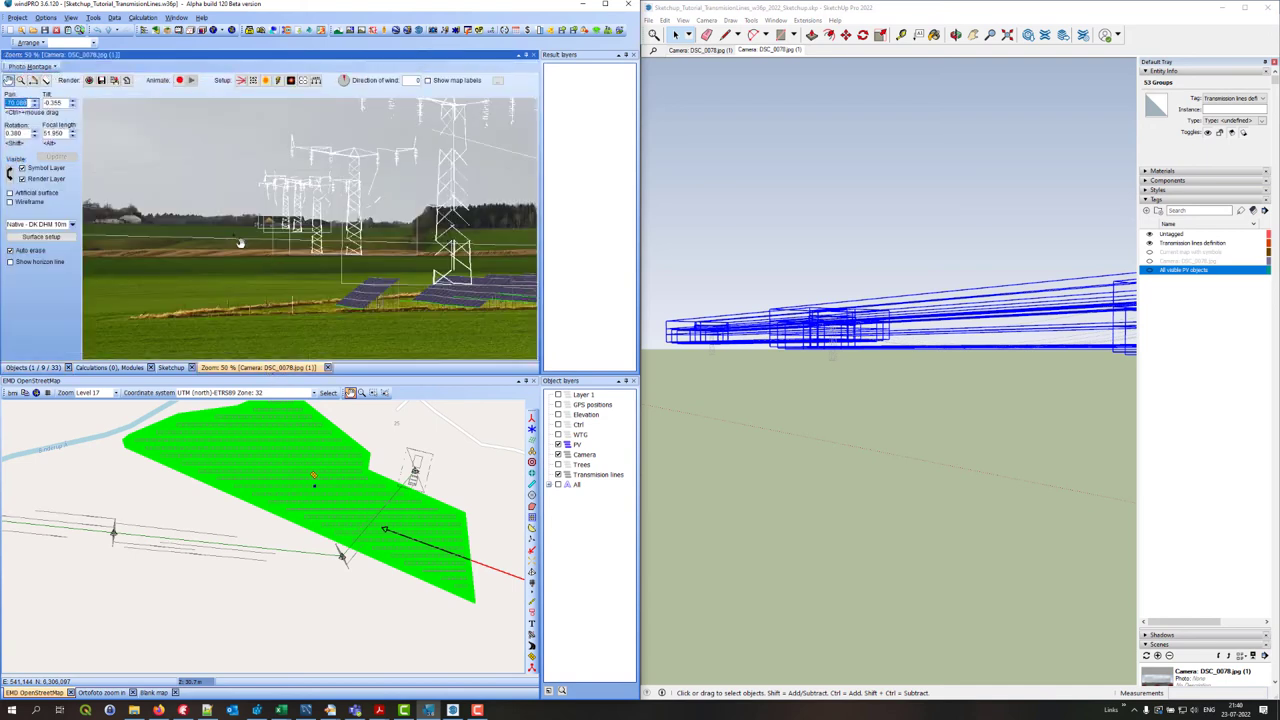
{"action": "left_click_drag", "start_coordinate": [256, 274], "coordinate": [170, 312]}
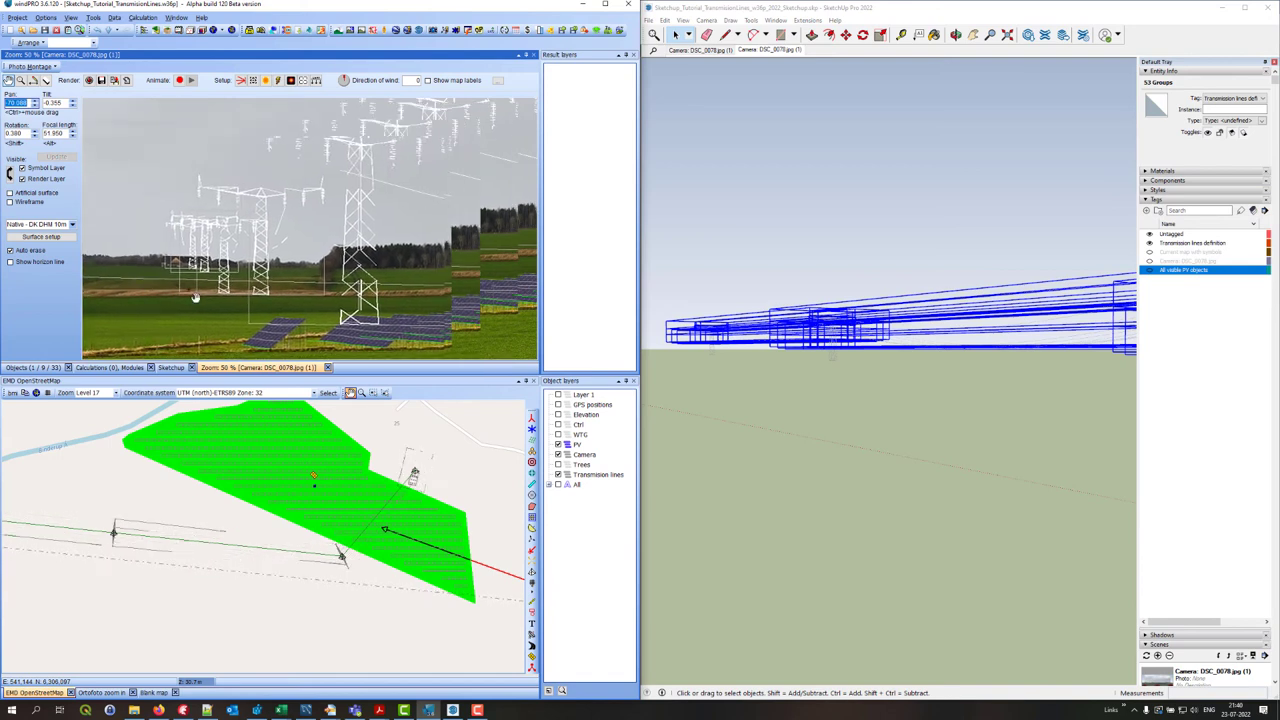
{"action": "left_click_drag", "start_coordinate": [209, 322], "coordinate": [160, 317]}
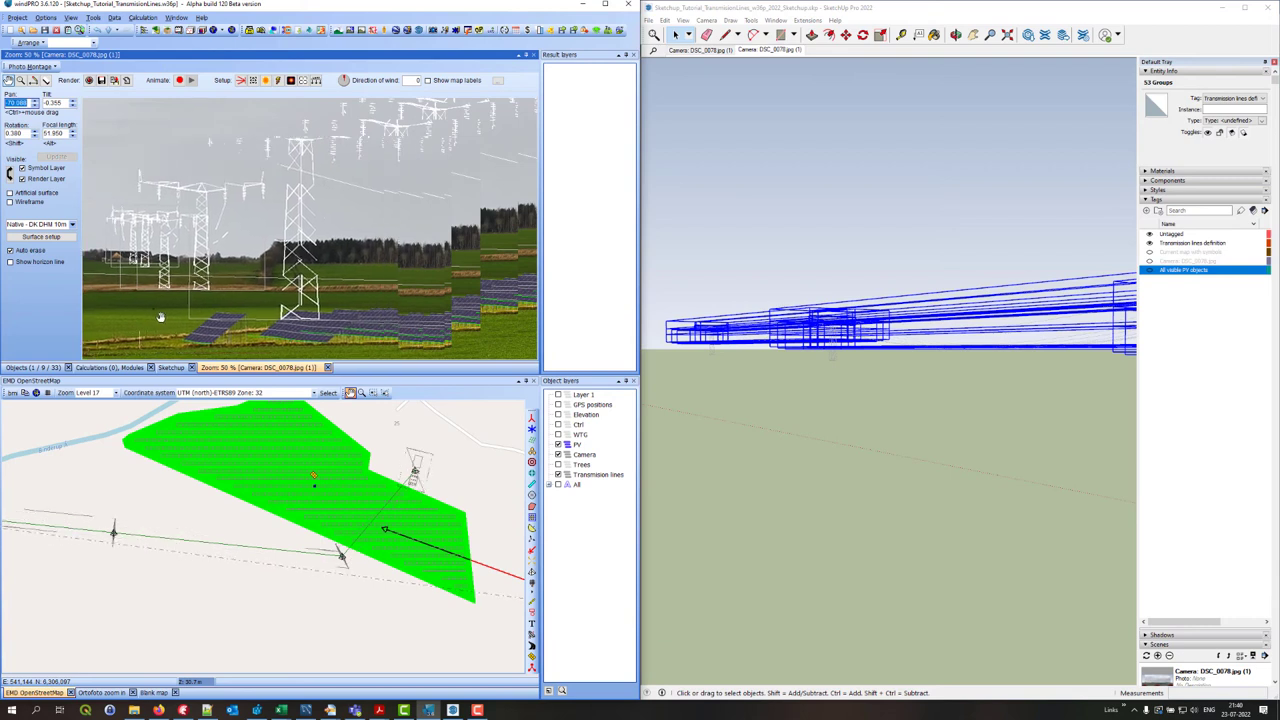
{"action": "left_click", "coordinate": [89, 80]}
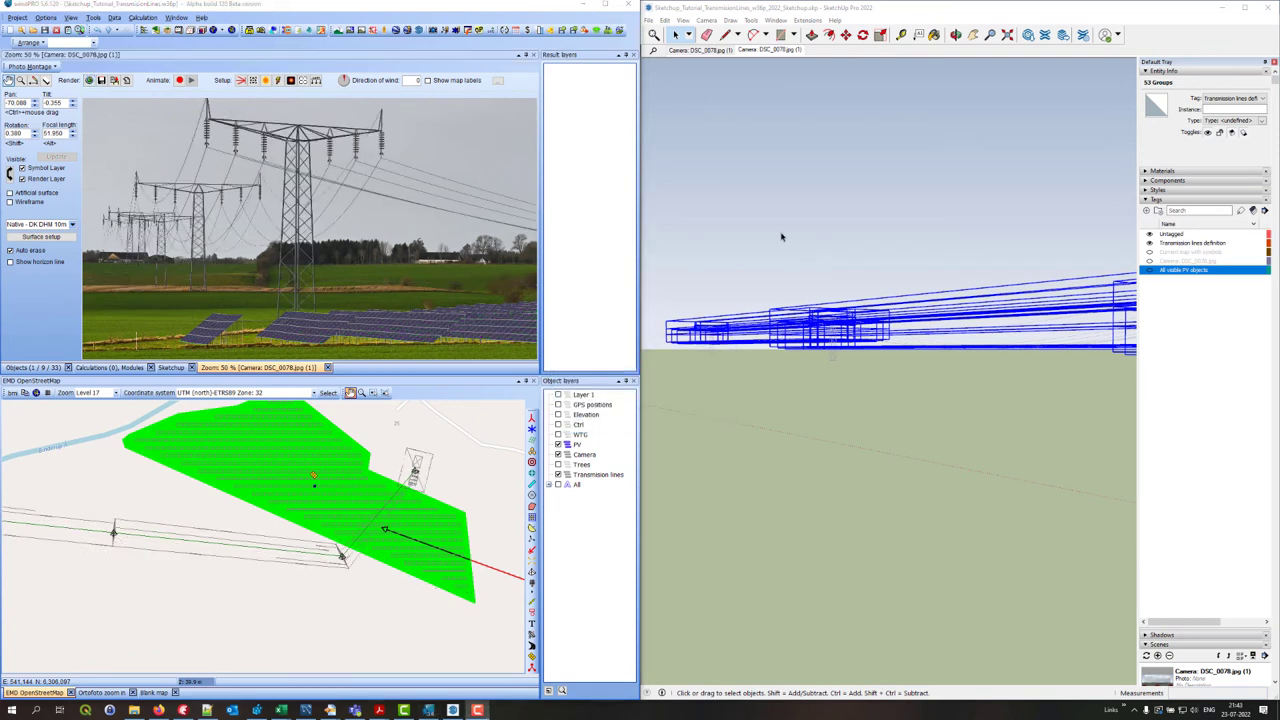
- Enlarge the rendered photomontage to fill the windPRO window and examine the lines from the towers to the substation
{"action": "left_click", "coordinate": [607, 5]}
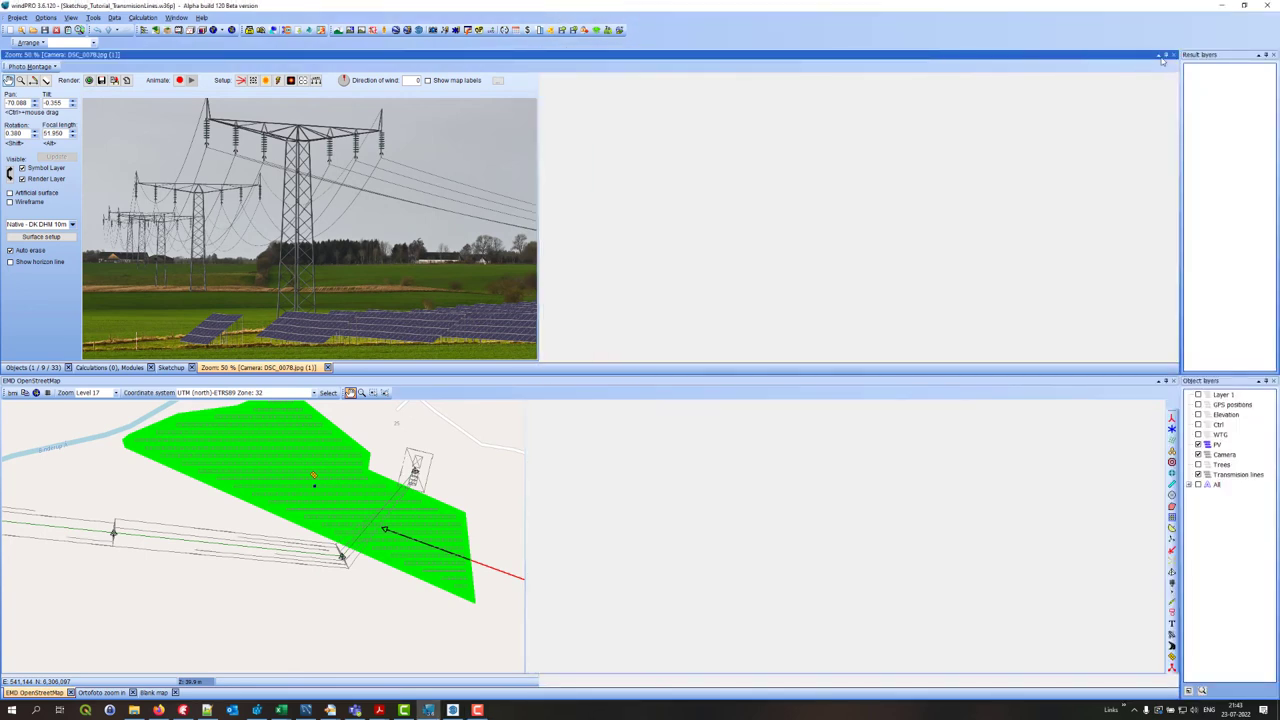
{"action": "left_click", "coordinate": [1159, 56]}
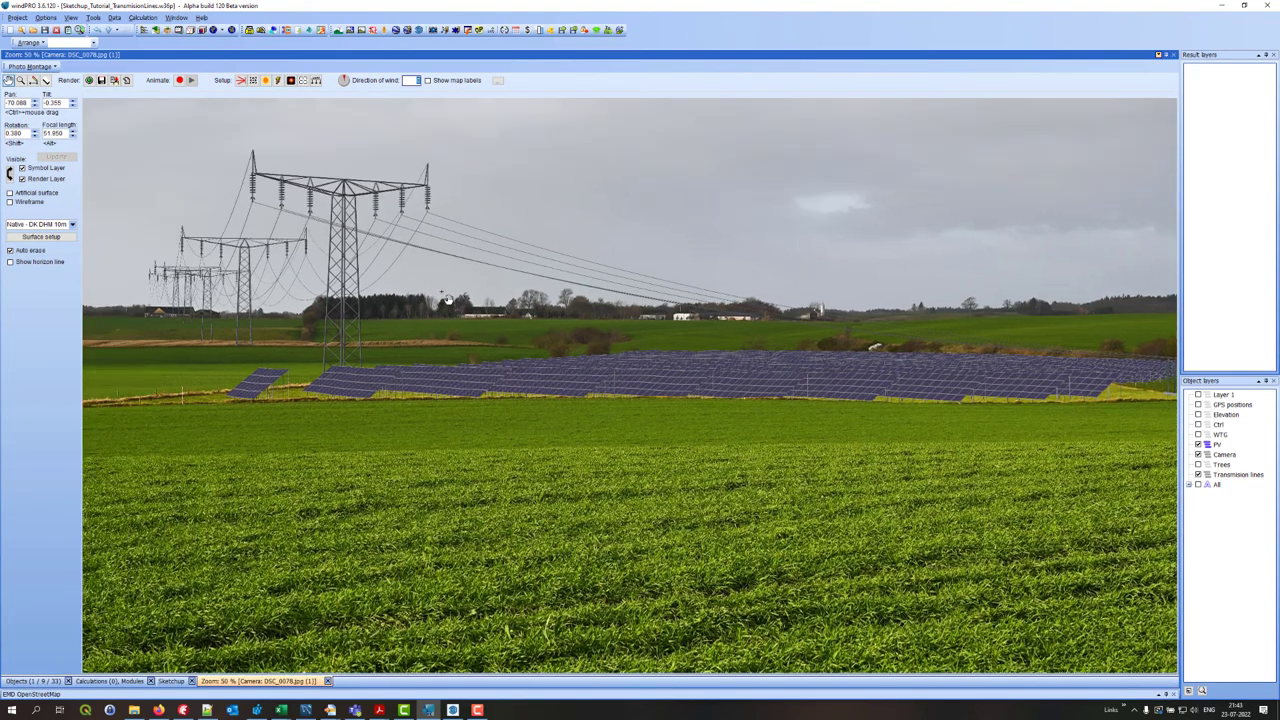
{"action": "left_click_drag", "start_coordinate": [448, 293], "coordinate": [412, 290]}
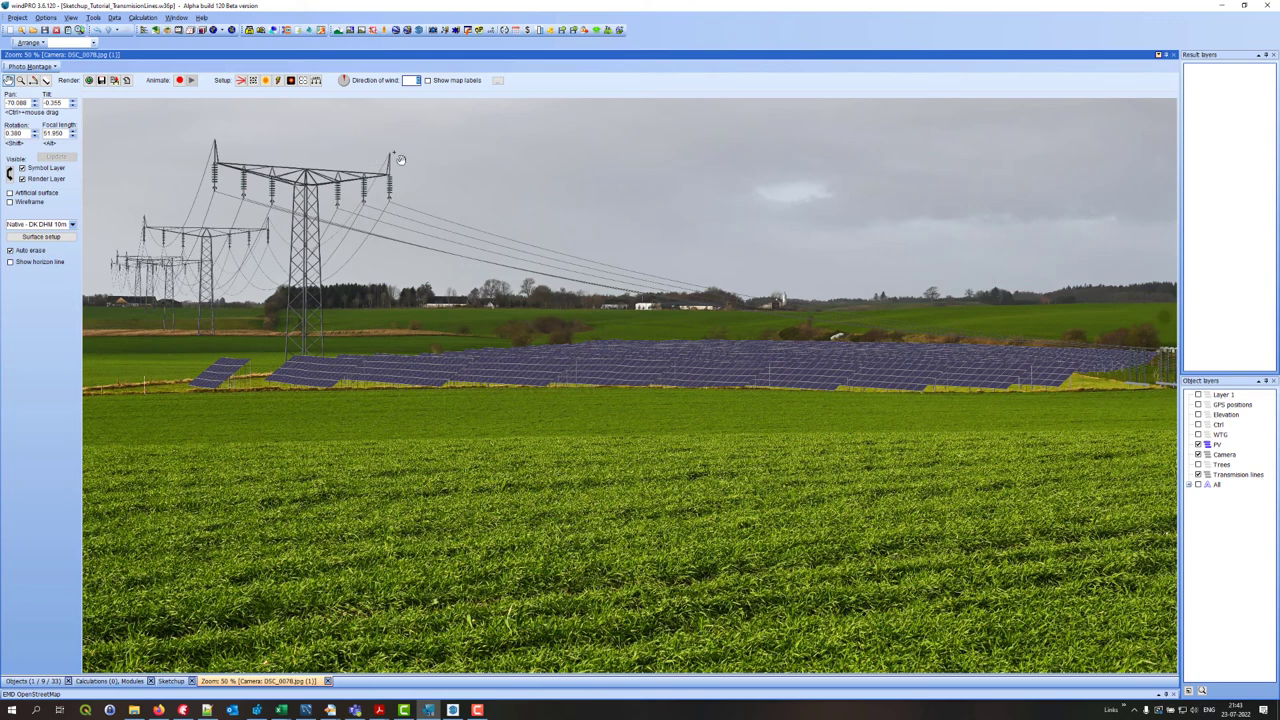
{"action": "left_click_drag", "start_coordinate": [1132, 357], "coordinate": [874, 334]}
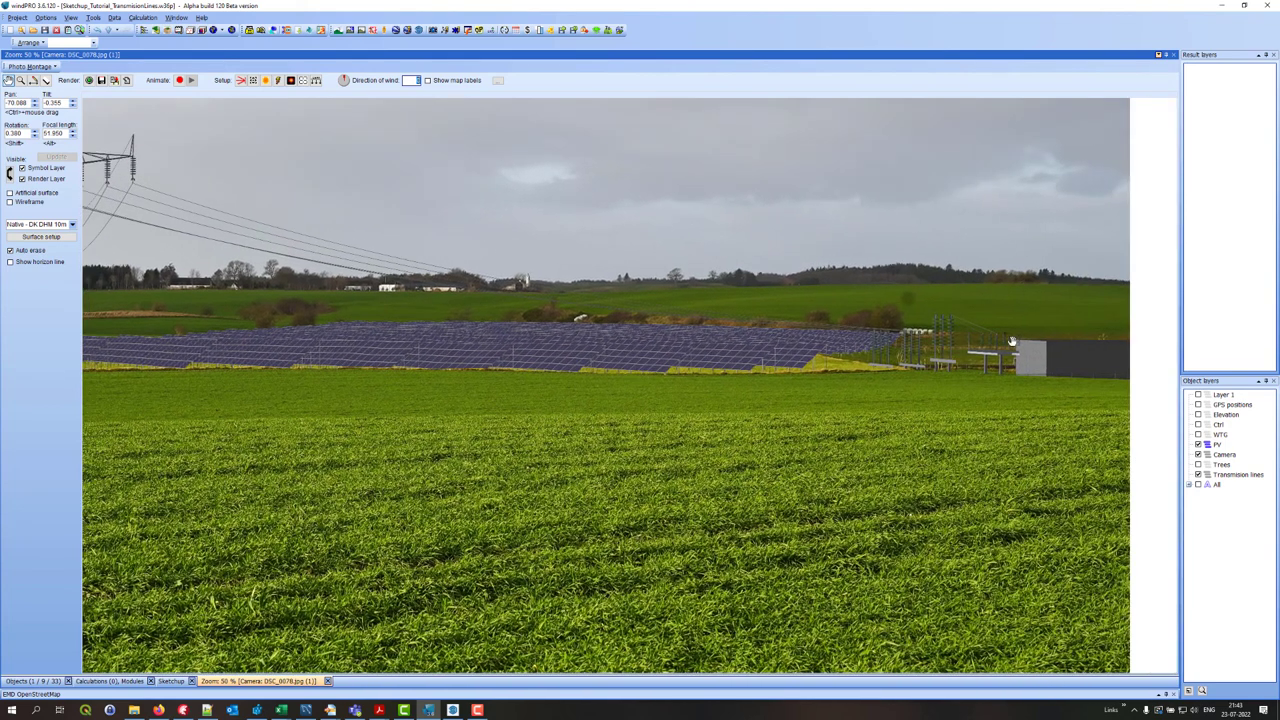
{"action": "scroll", "coordinate": [922, 343], "scroll_direction": "up", "scroll_amount": 3}
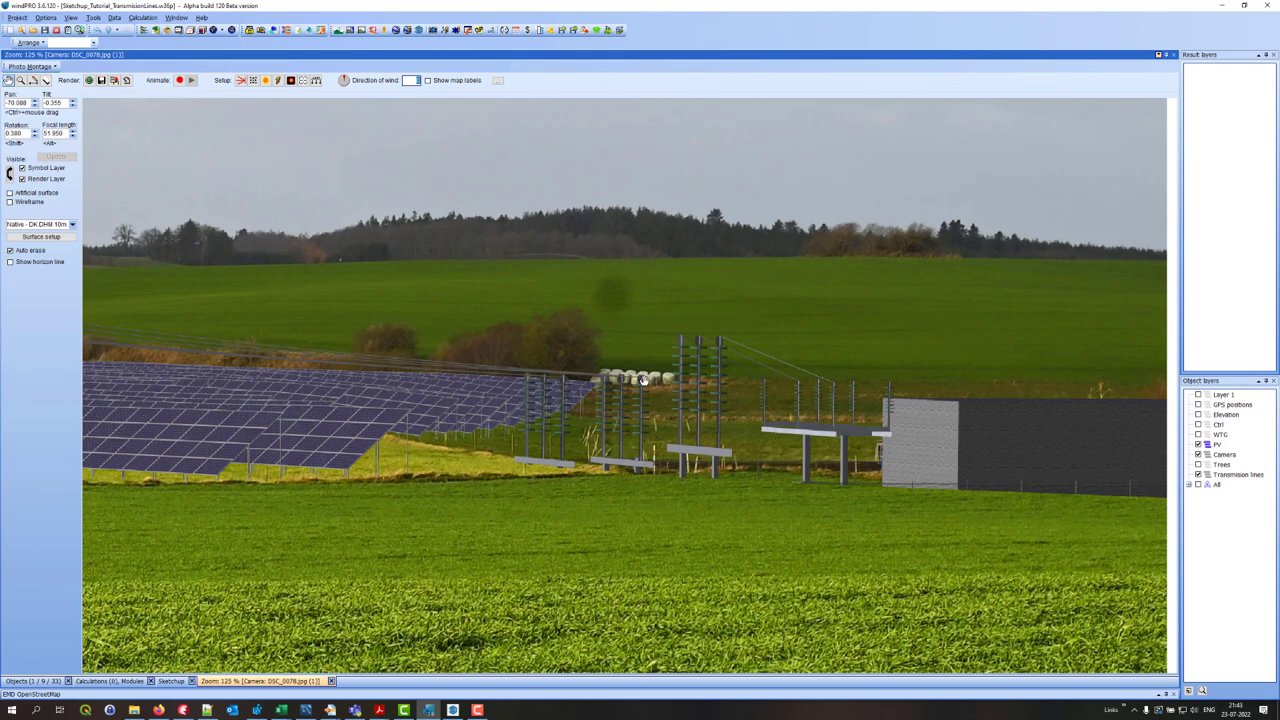
- Examine the photomontage from the substation along the transmission lines to the farthest towers, and restore the pane to its normal size
{"action": "scroll", "coordinate": [643, 380], "scroll_direction": "down", "scroll_amount": 1}
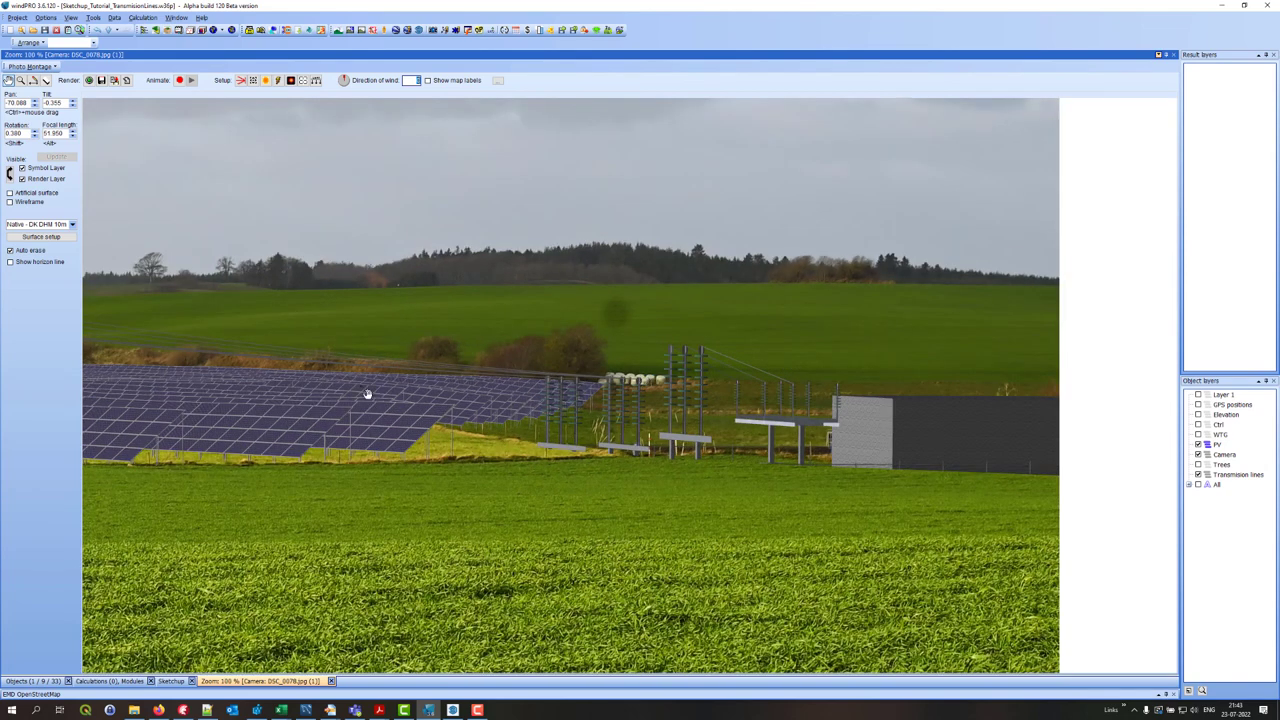
{"action": "left_click_drag", "start_coordinate": [367, 393], "coordinate": [943, 440]}
{"action": "left_click_drag", "start_coordinate": [239, 304], "coordinate": [757, 390]}
{"action": "left_click_drag", "start_coordinate": [96, 316], "coordinate": [547, 362]}
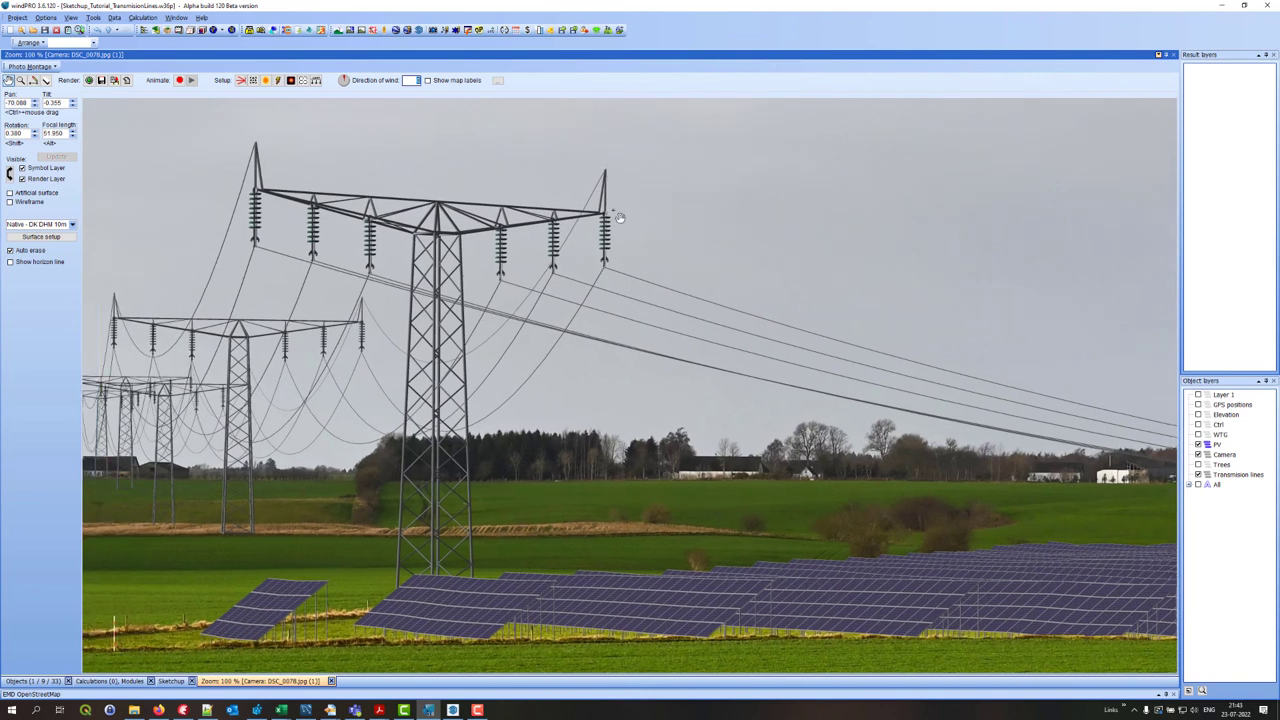
{"action": "scroll", "coordinate": [606, 198], "scroll_direction": "up", "scroll_amount": 1}
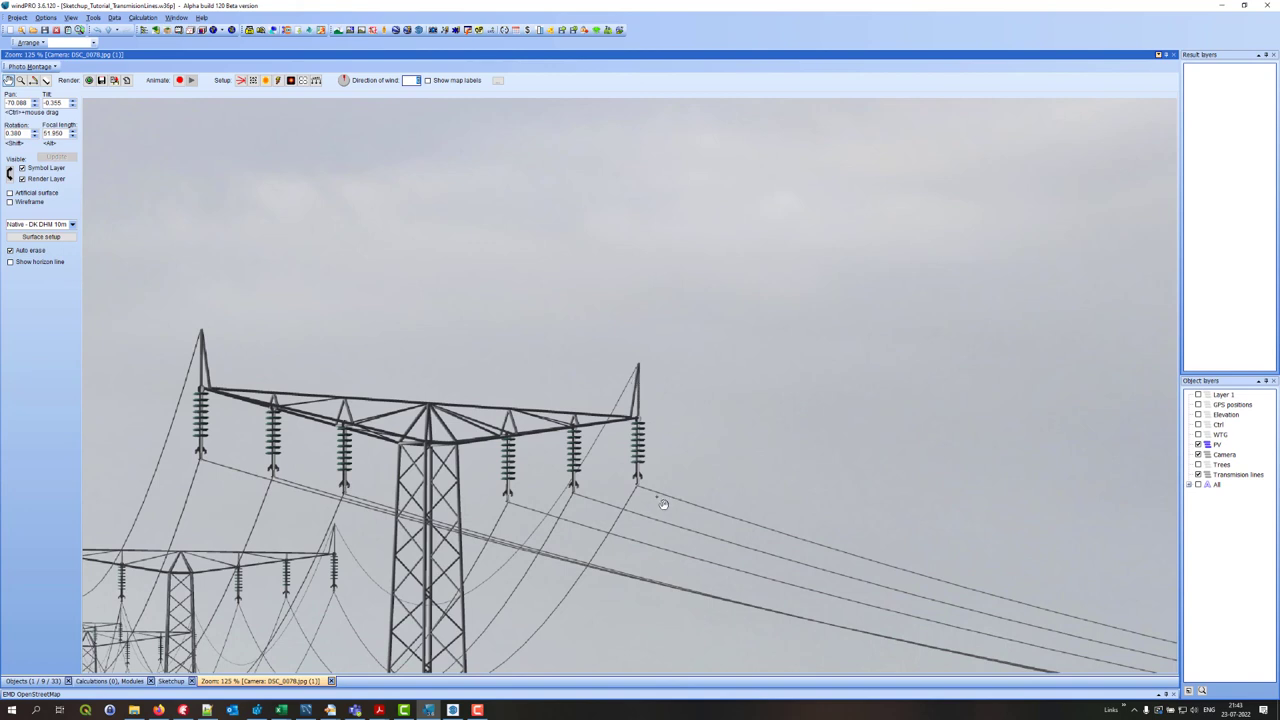
{"action": "scroll", "coordinate": [651, 477], "scroll_direction": "down", "scroll_amount": 1}
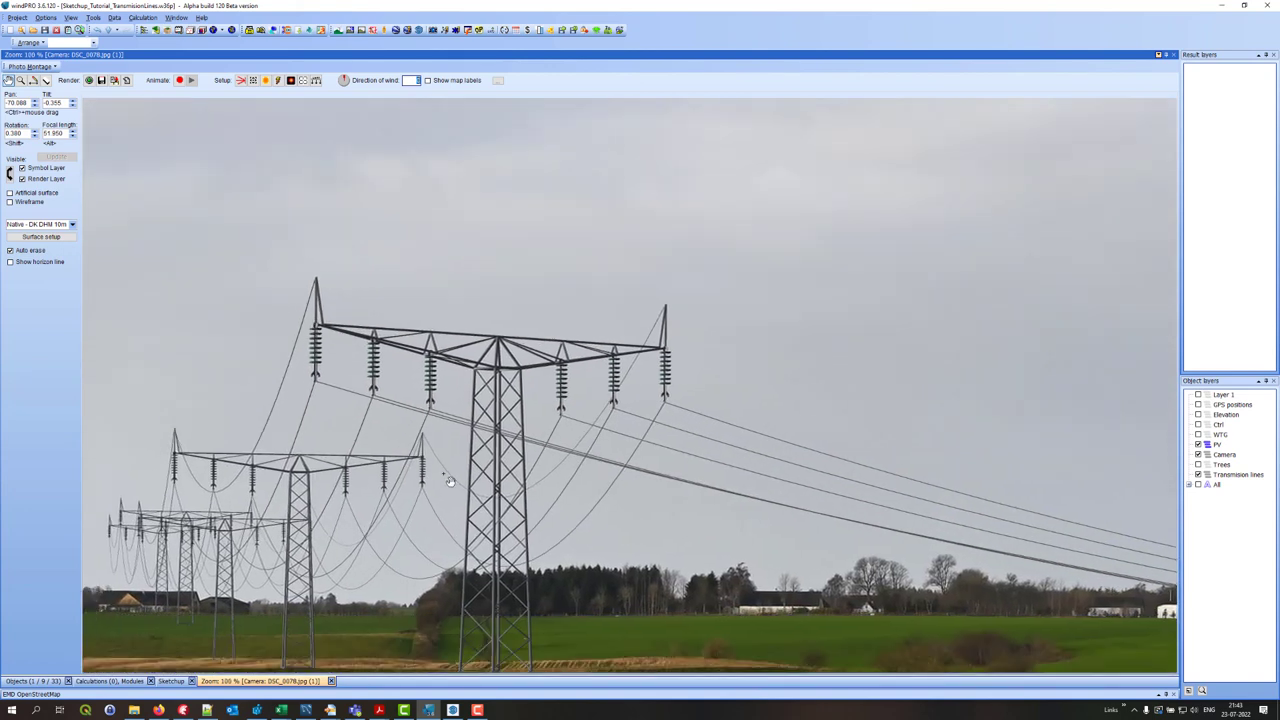
{"action": "left_click_drag", "start_coordinate": [458, 510], "coordinate": [431, 511]}
{"action": "left_click_drag", "start_coordinate": [314, 510], "coordinate": [346, 494]}
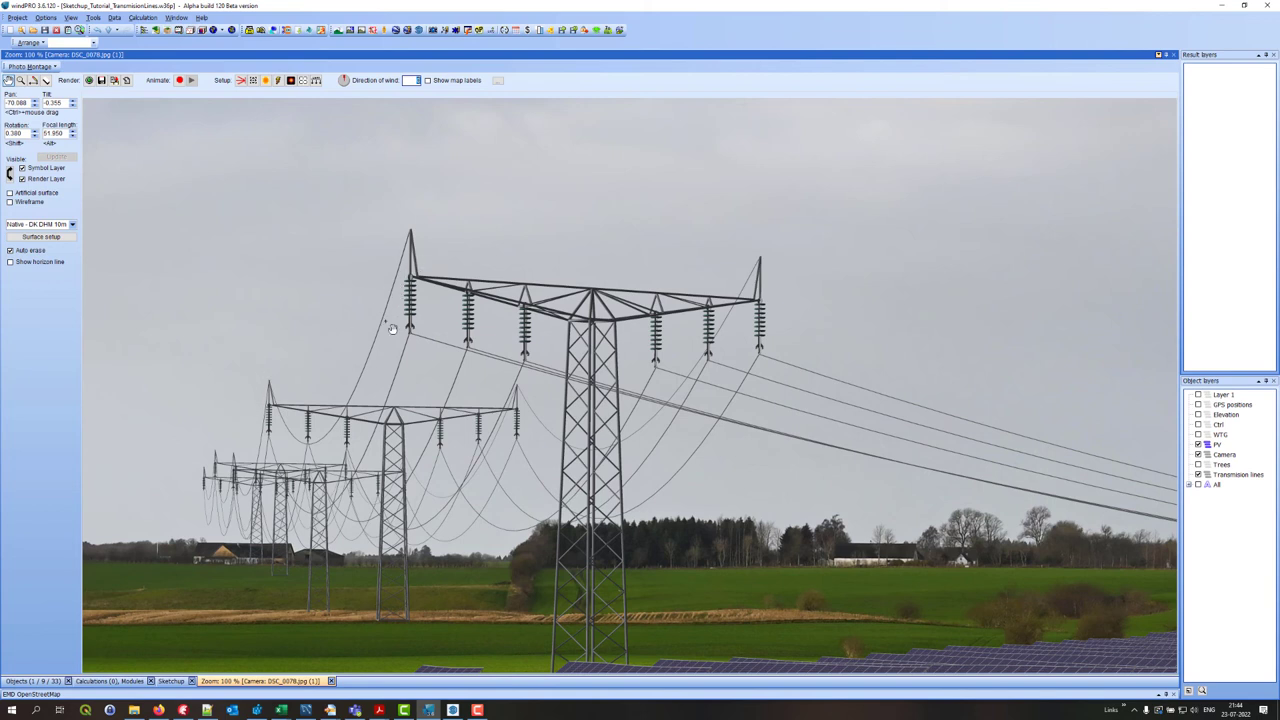
{"action": "scroll", "coordinate": [280, 382], "scroll_direction": "down", "scroll_amount": 1}
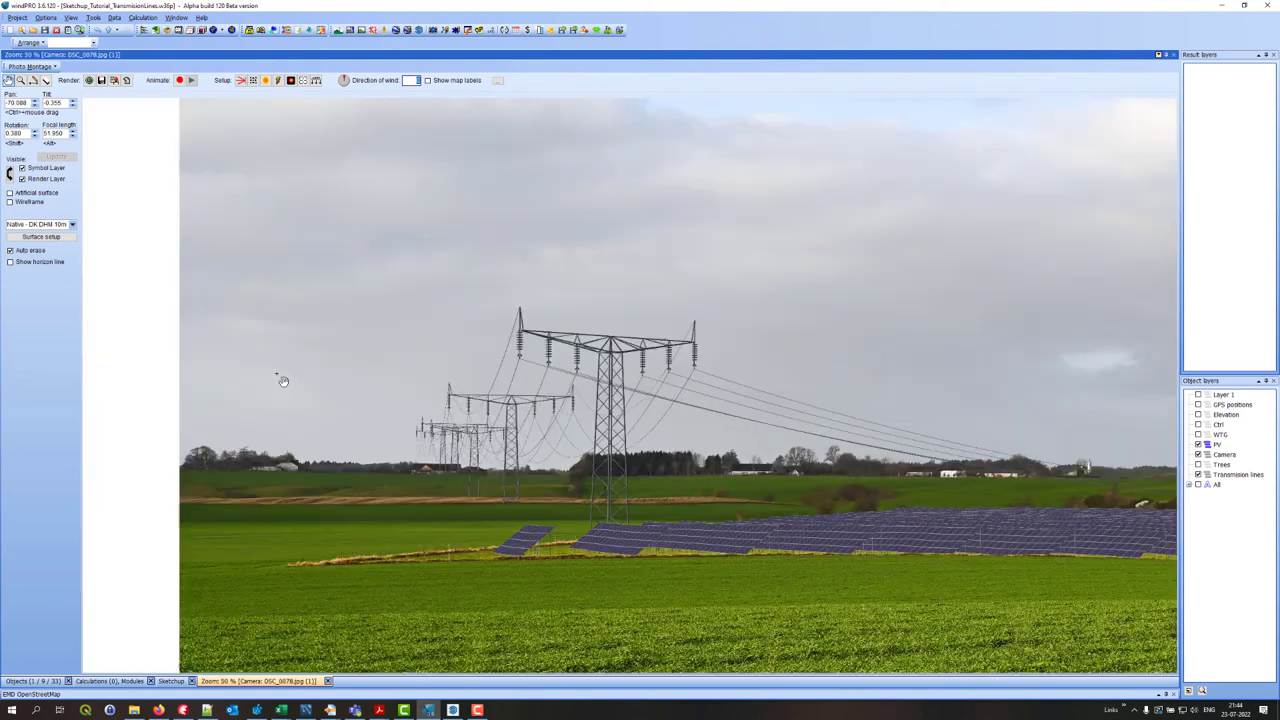
{"action": "left_click_drag", "start_coordinate": [417, 420], "coordinate": [175, 412]}
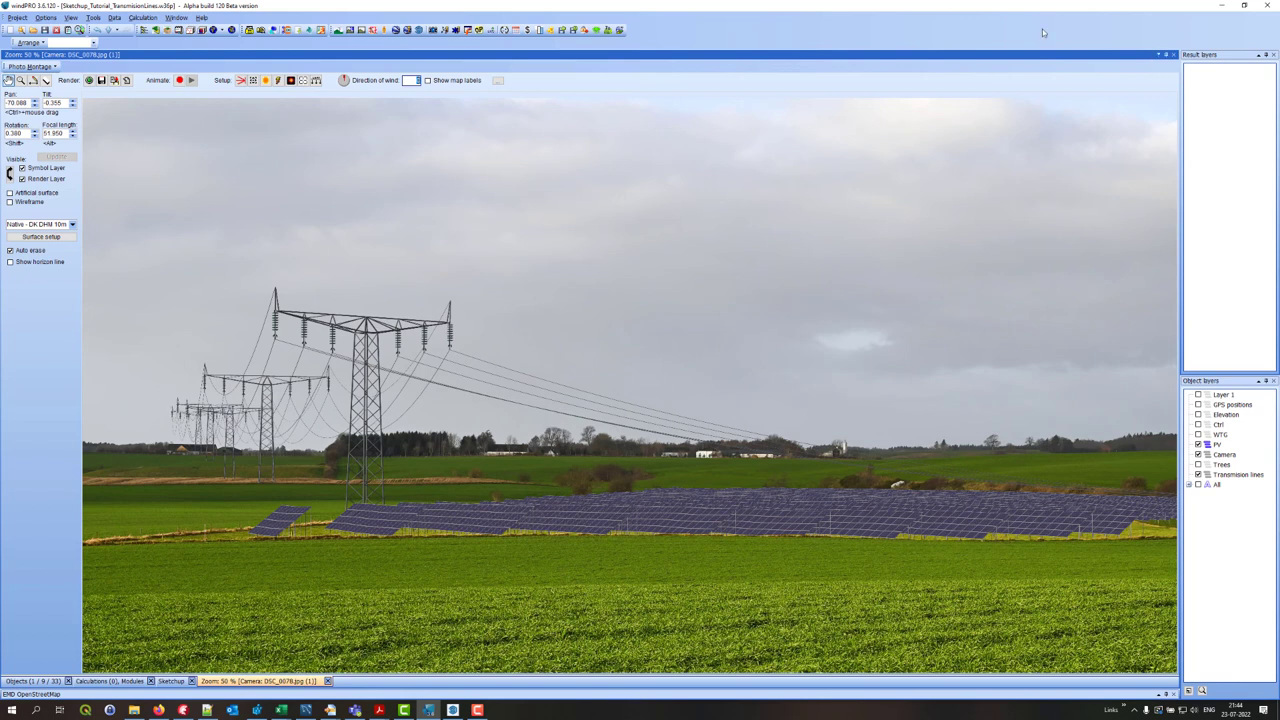
{"action": "left_click", "coordinate": [1159, 56]}
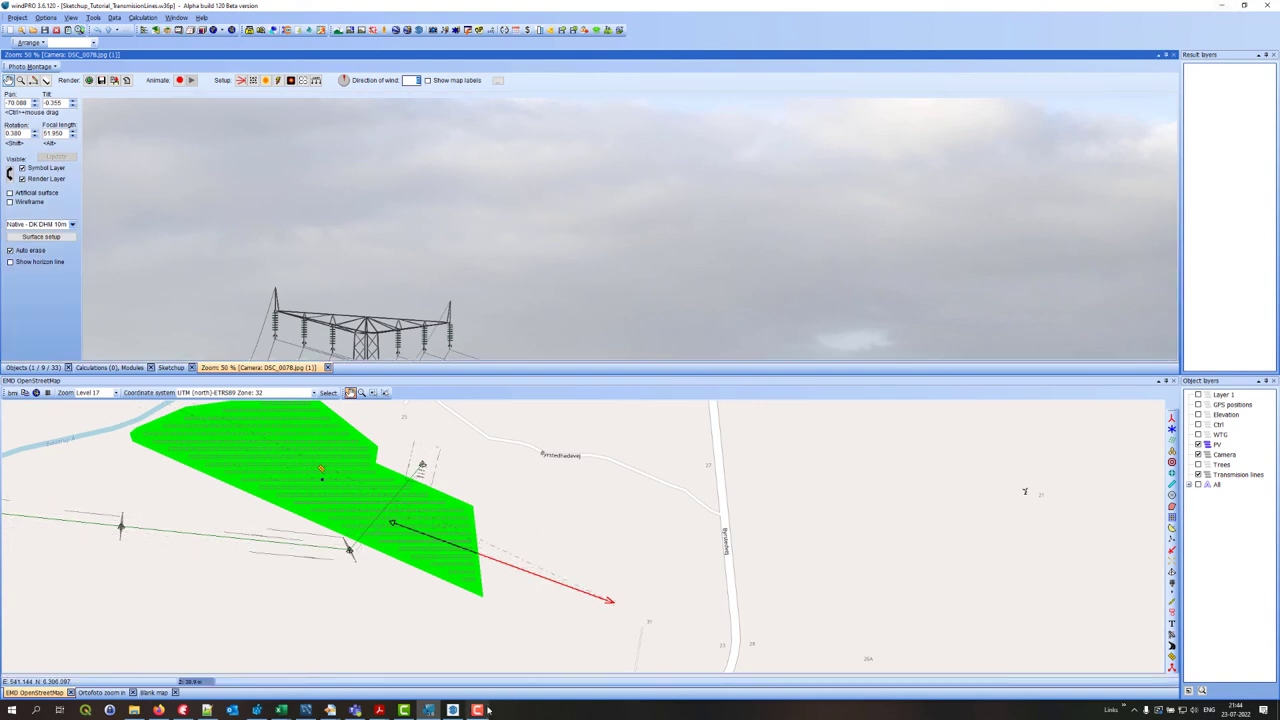
- Switch to SketchUp and unhide the Current map with symbols, All visible PV objects and Camera: DSC_0078.jpg tags
{"action": "left_click", "coordinate": [452, 710]}
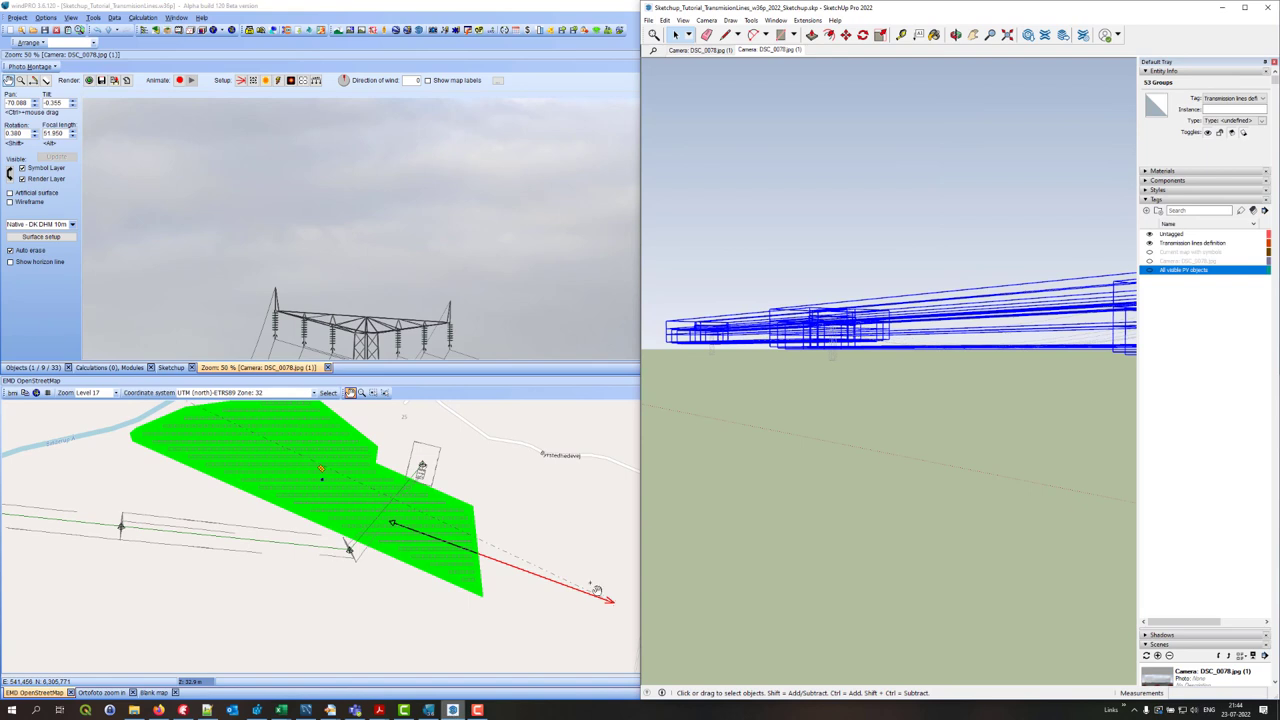
{"action": "left_click", "coordinate": [1149, 252]}
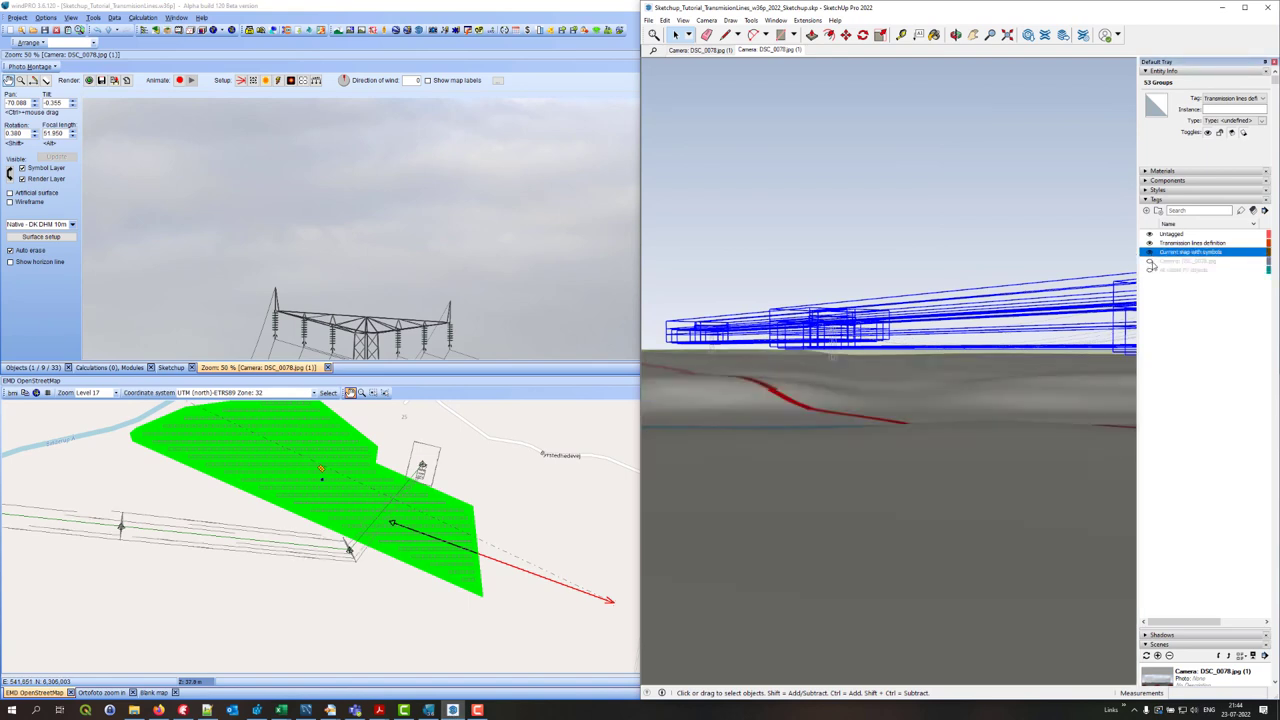
{"action": "left_click", "coordinate": [1149, 261]}
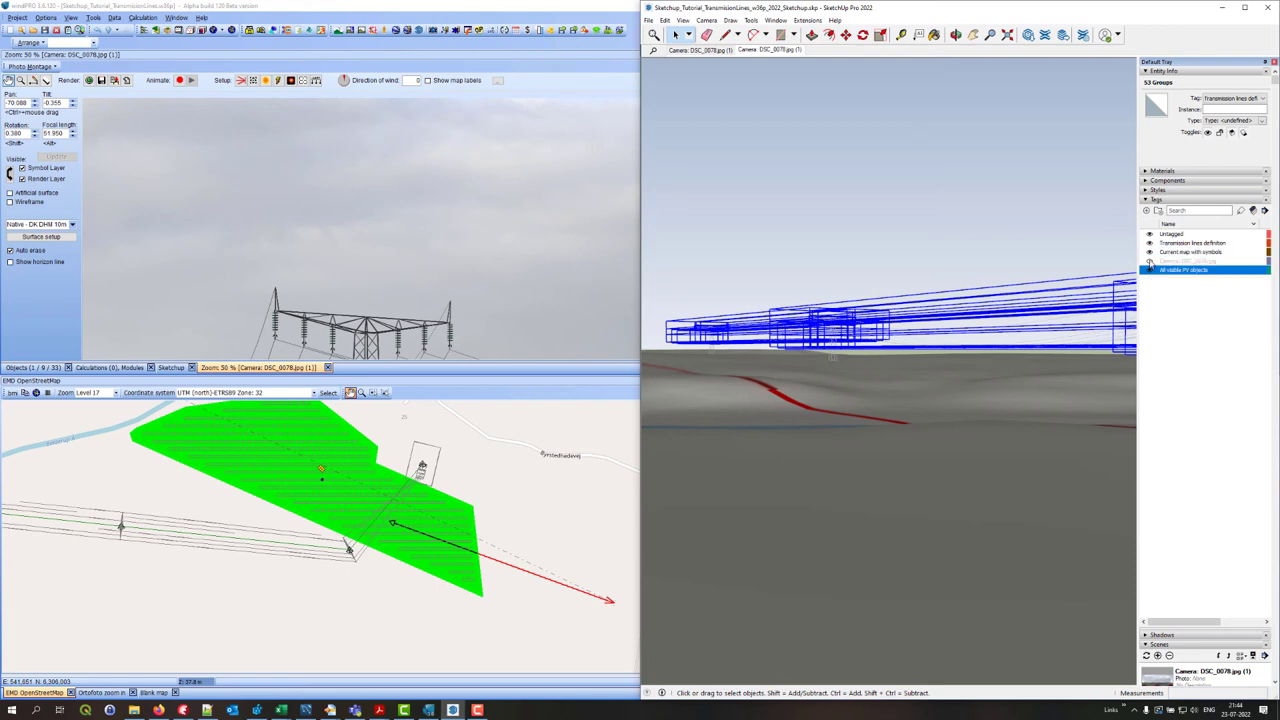
- View the terrain from above and select two neighbouring tower groups of the transmission line together
{"action": "left_click", "coordinate": [965, 203]}
{"action": "key", "text": "o"}
{"action": "left_click_drag", "start_coordinate": [963, 240], "coordinate": [918, 347]}
{"action": "scroll", "coordinate": [918, 347], "scroll_direction": "down", "scroll_amount": 3}
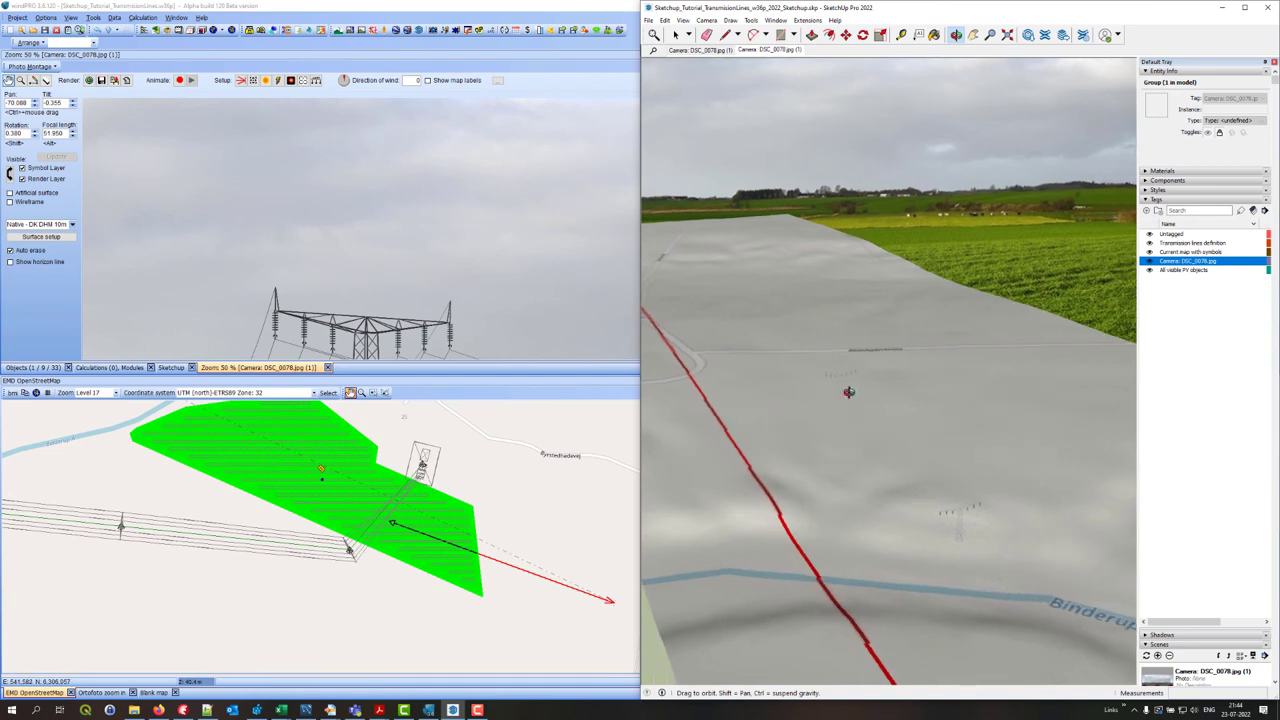
{"action": "key", "text": "space"}
{"action": "left_click", "coordinate": [963, 519]}
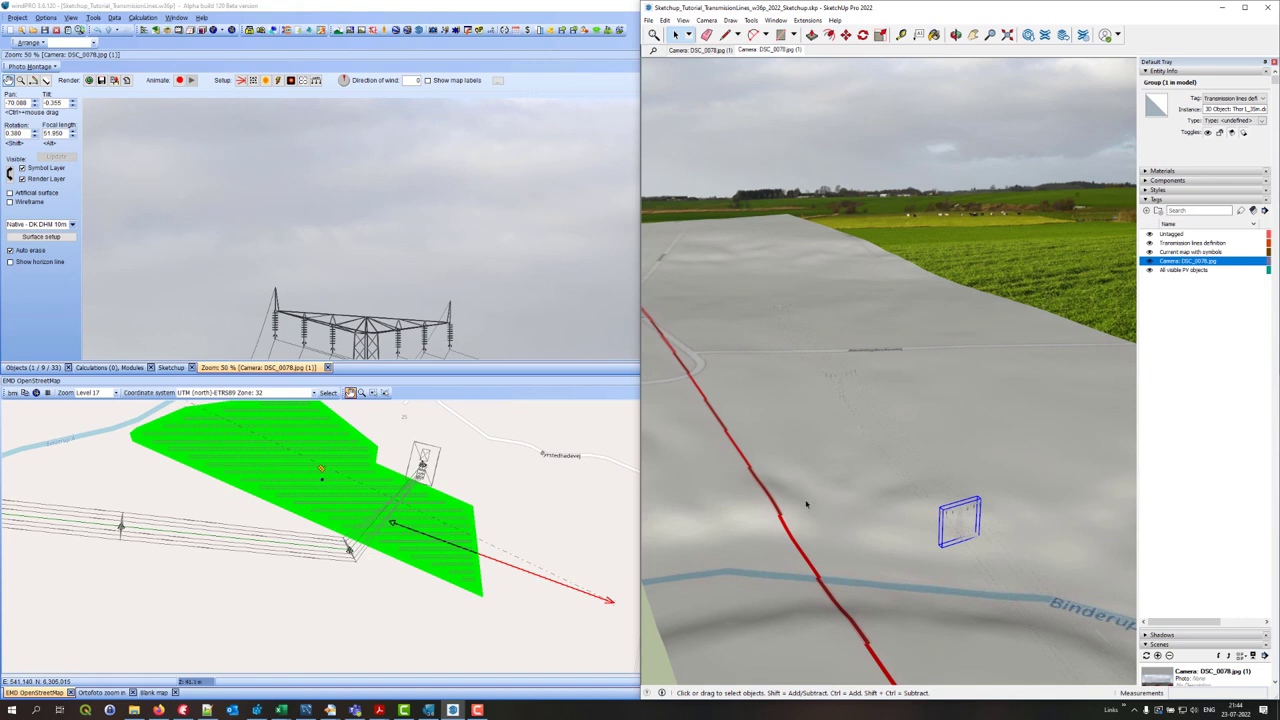
{"action": "left_click", "coordinate": [841, 383]}
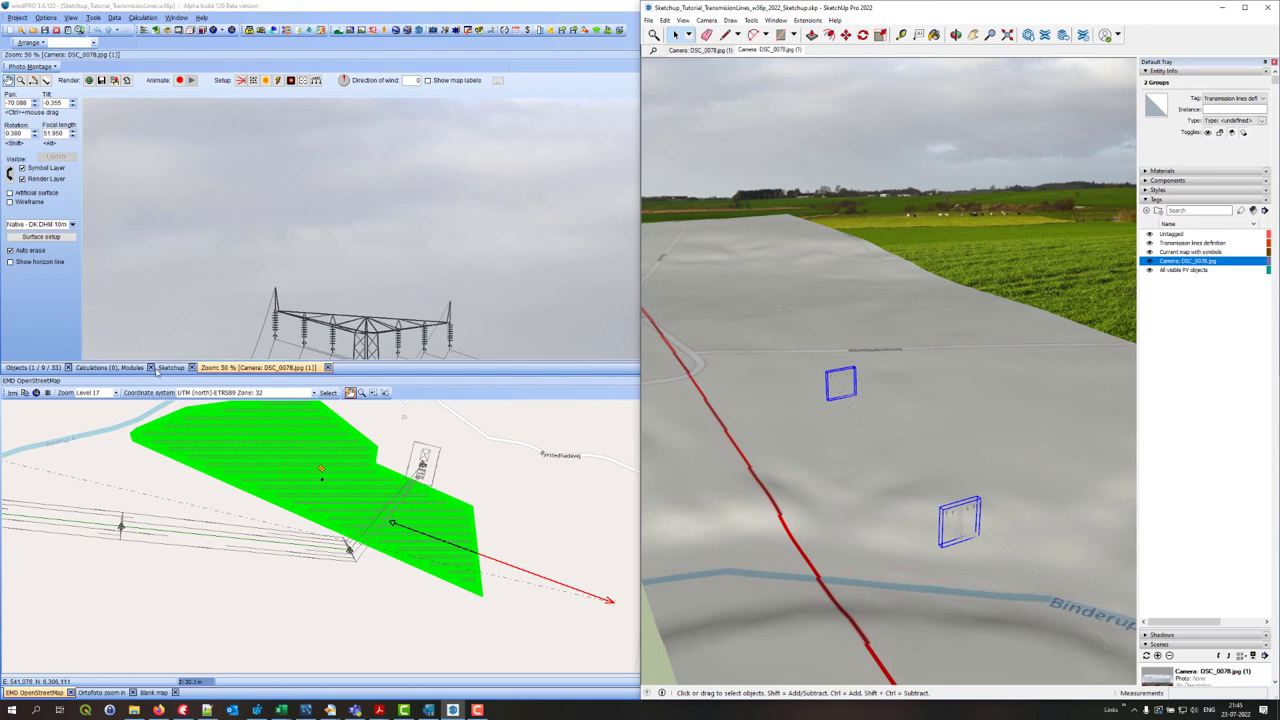
- Review the Transmission lines definition export settings in windPRO without changing them, and return to the Camera: DSC_0078.jpg (1) photomontage
{"action": "left_click", "coordinate": [162, 368]}
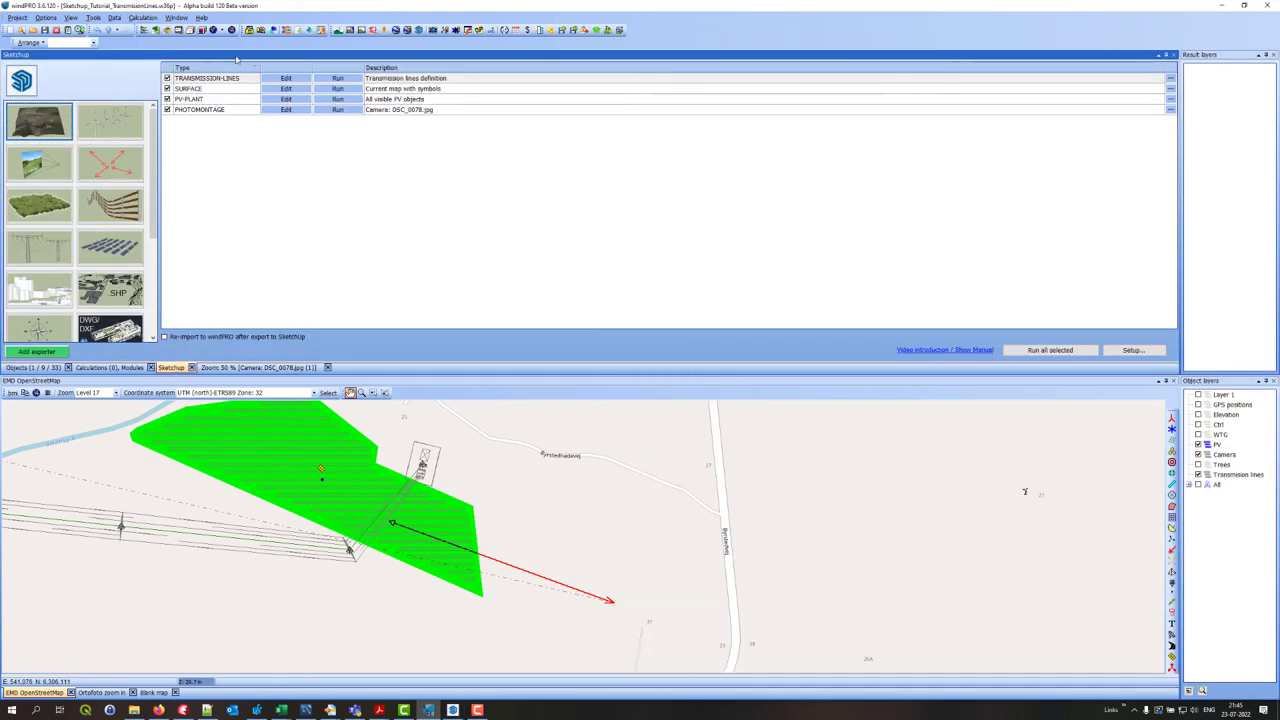
{"action": "left_click", "coordinate": [292, 80]}
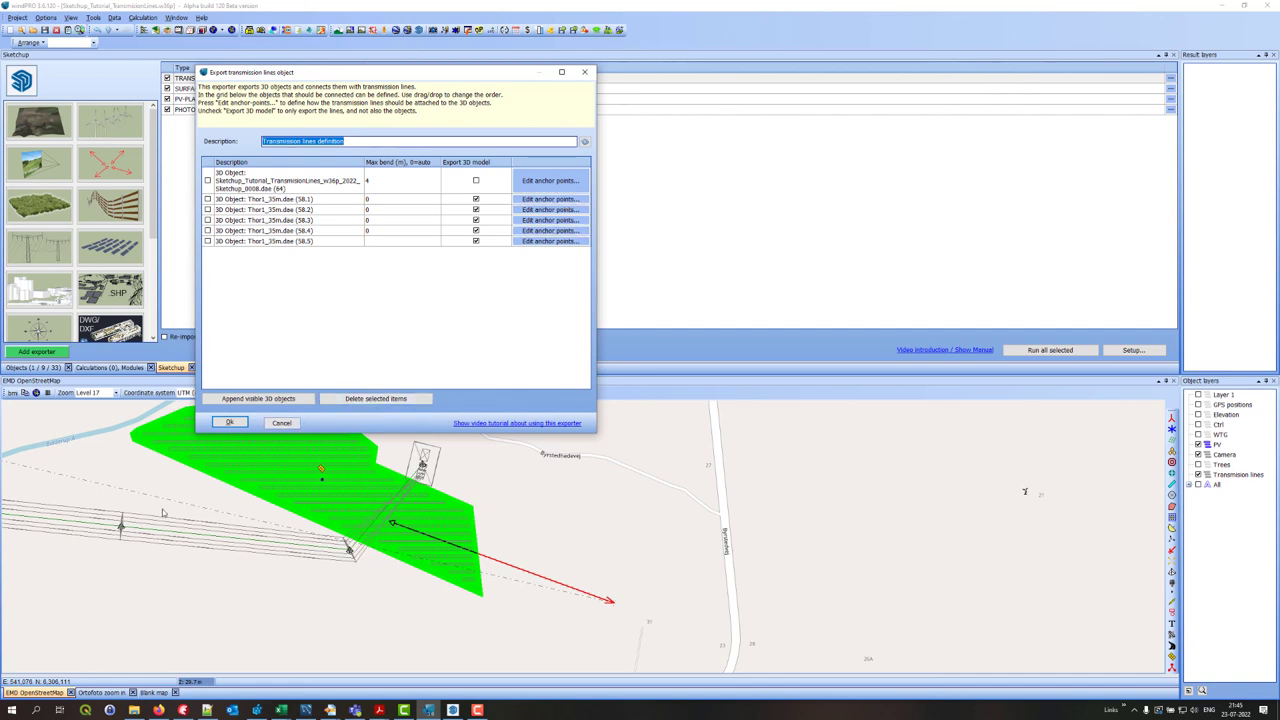
{"action": "left_click", "coordinate": [283, 423]}
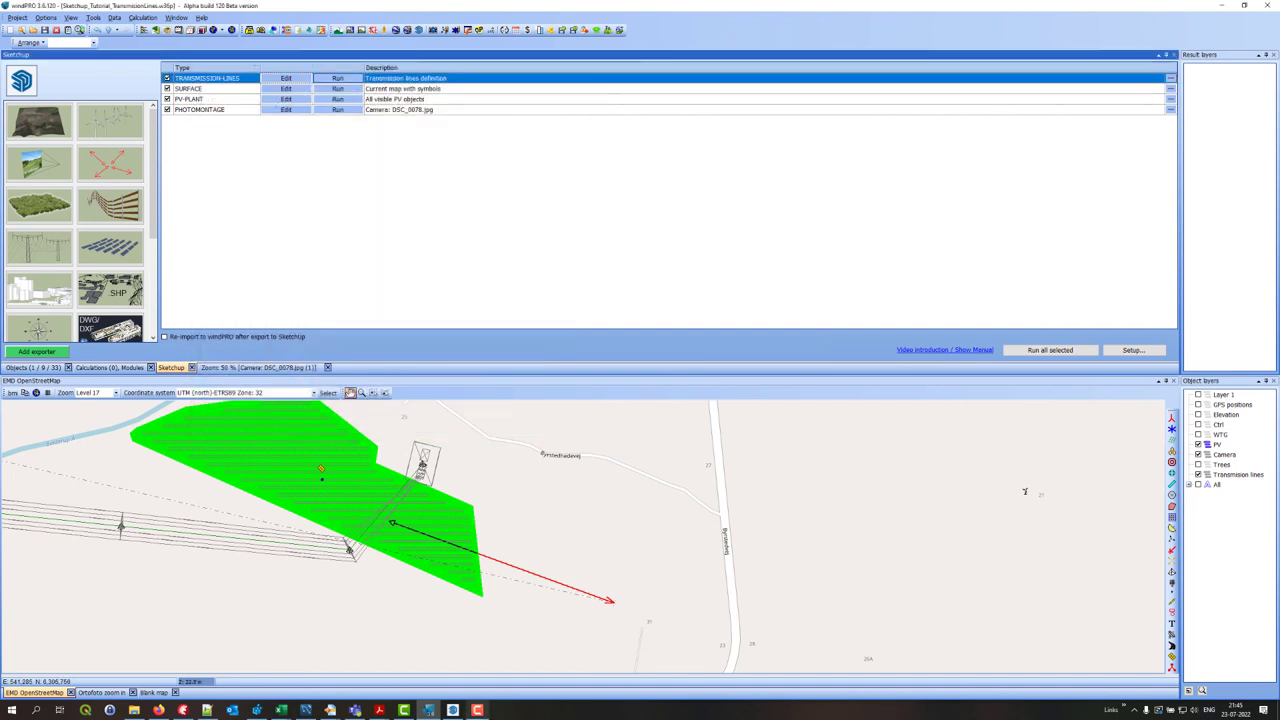
{"action": "left_click", "coordinate": [456, 710]}
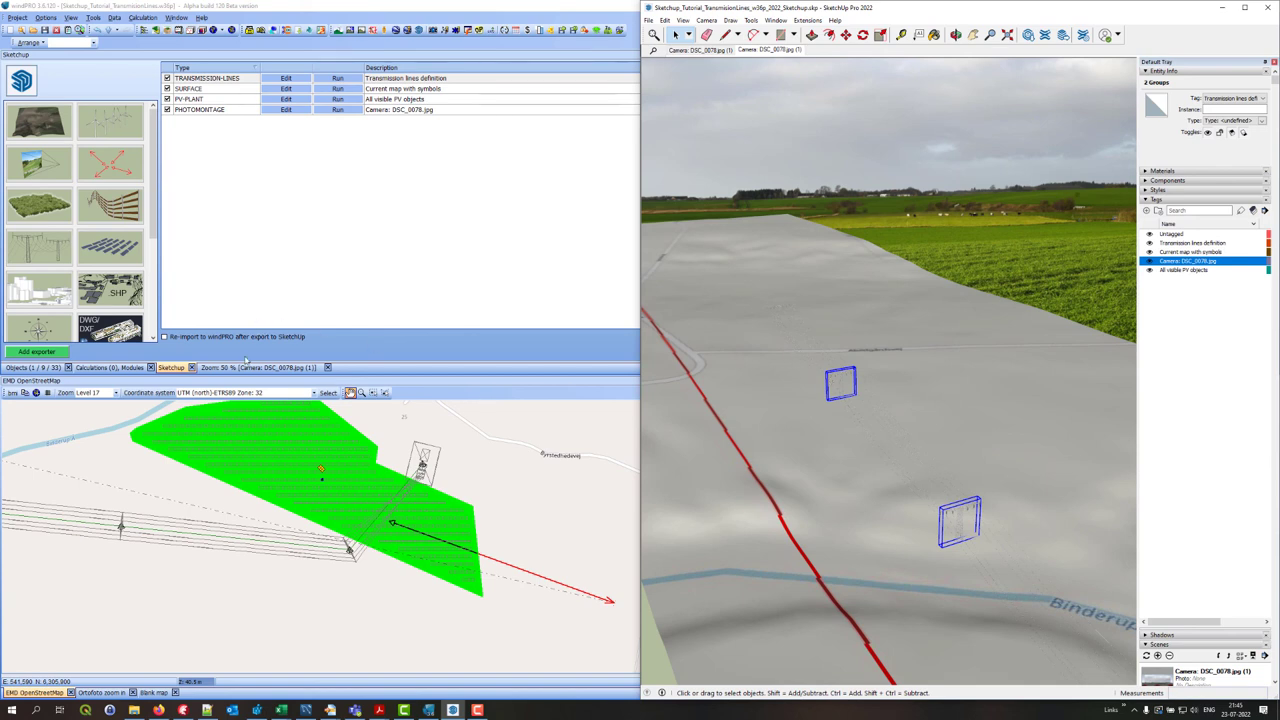
{"action": "left_click", "coordinate": [255, 371]}
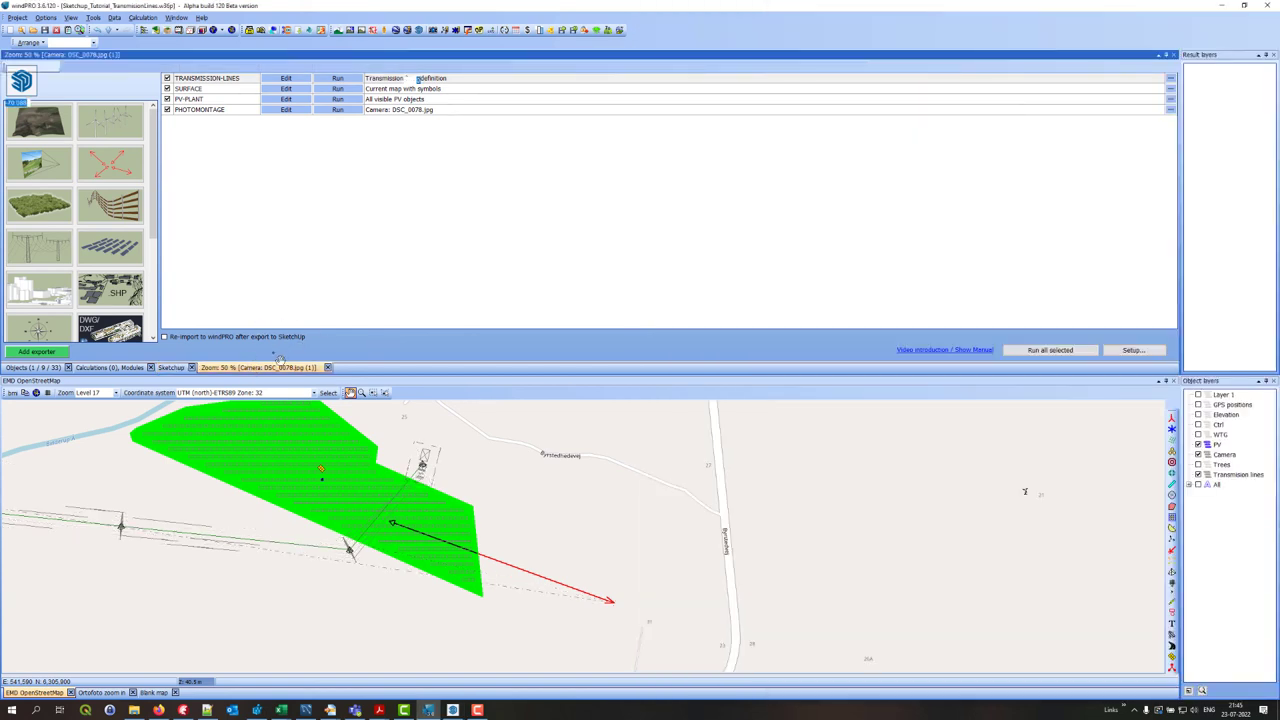